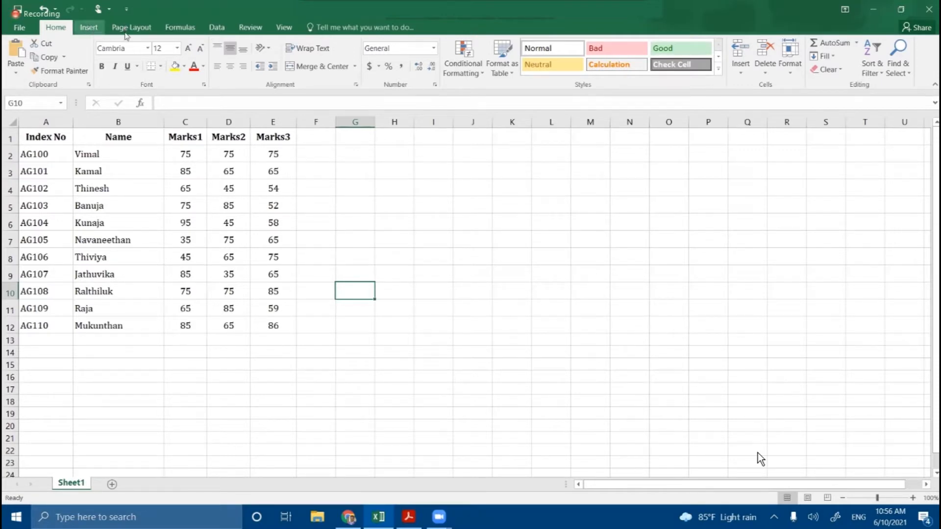
left_click(95, 28)
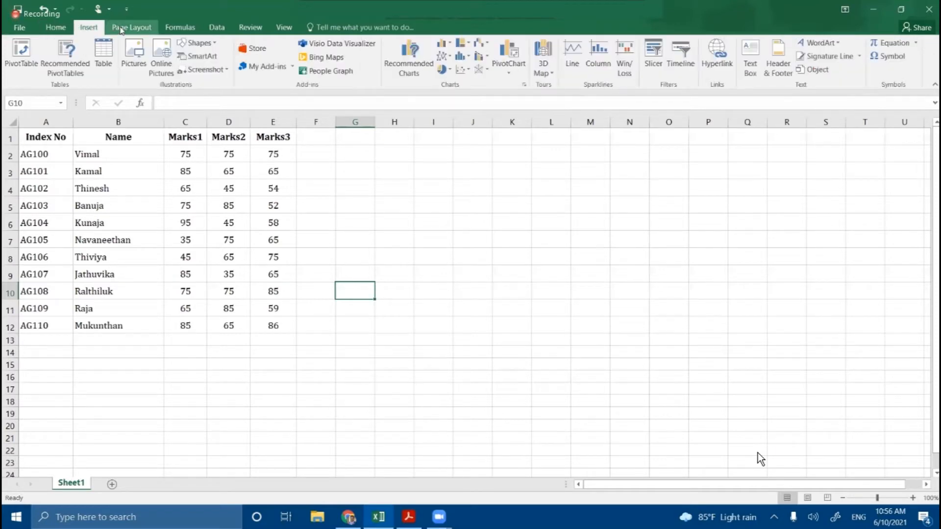
left_click(137, 31)
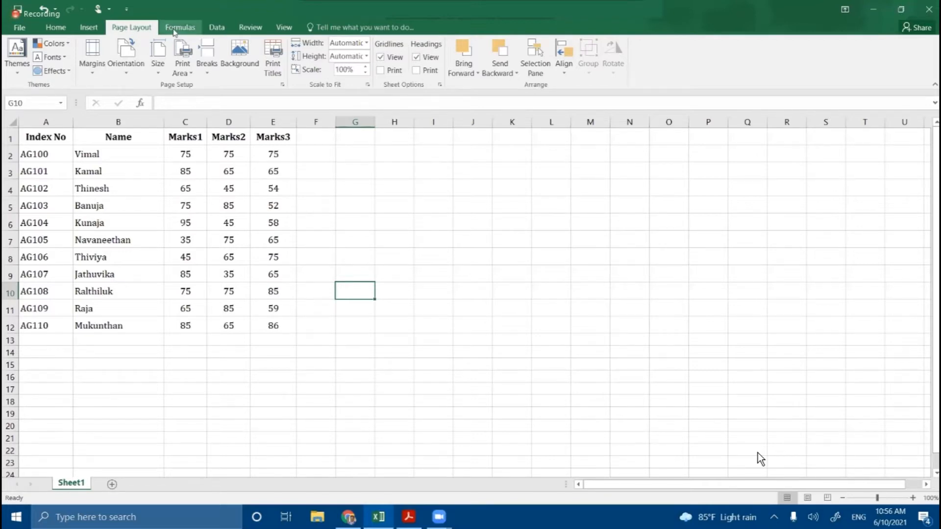
left_click(174, 30)
left_click(140, 30)
left_click(98, 32)
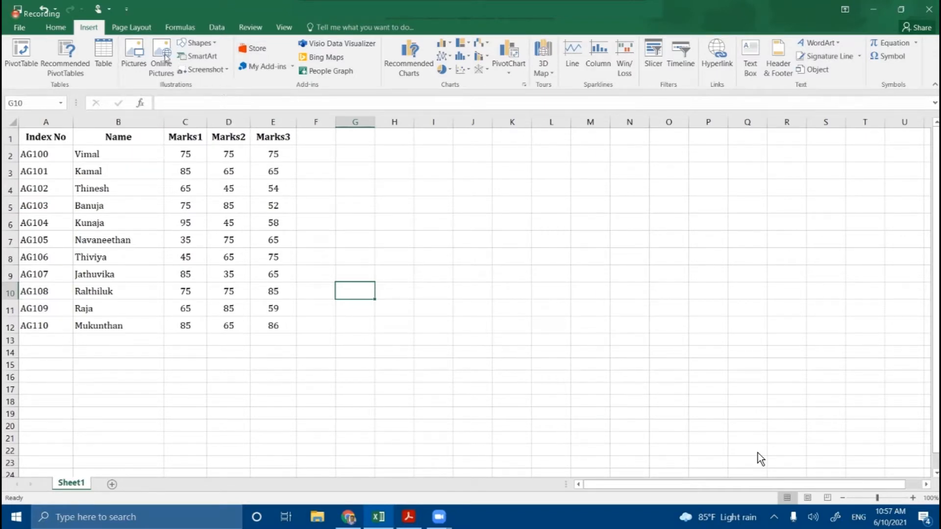
left_click(65, 29)
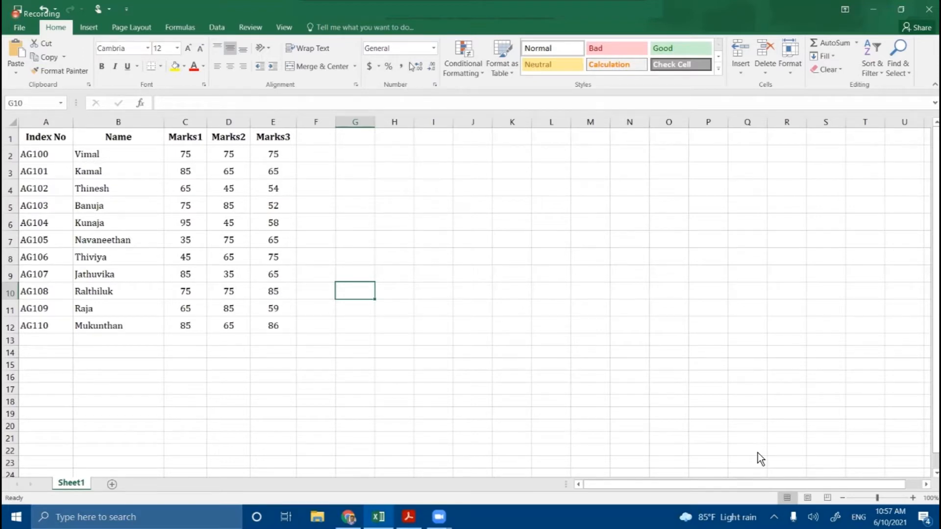
left_click_drag(41, 136, 257, 323)
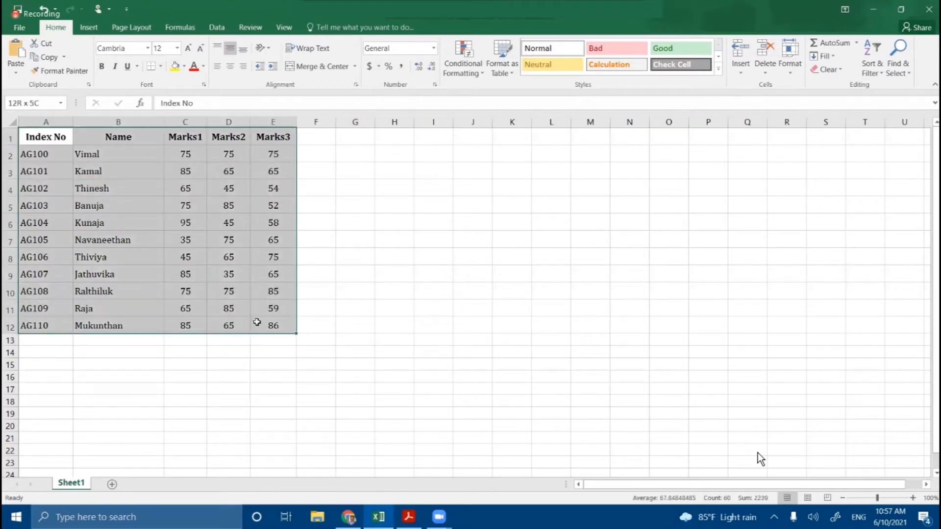
left_click(375, 186)
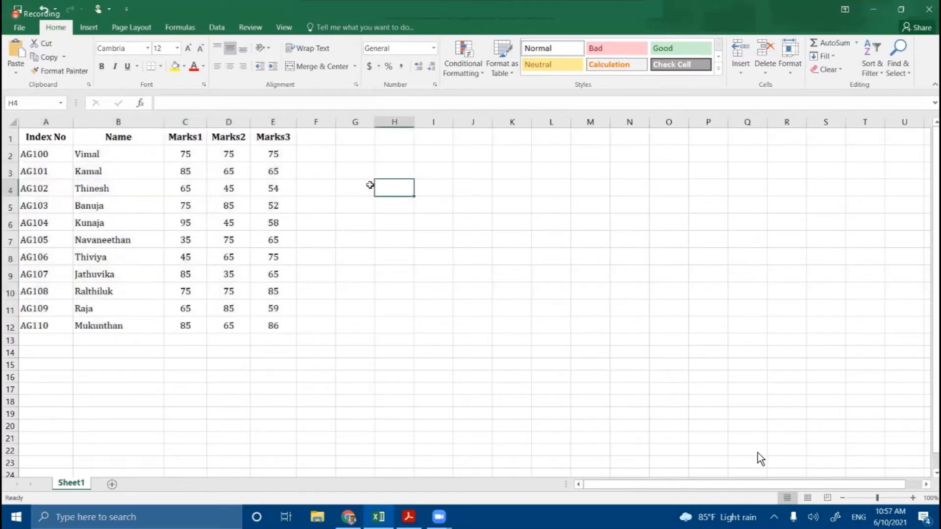
- Fill the header row A1:E1 of the marks table with dark grey
left_click(45, 139)
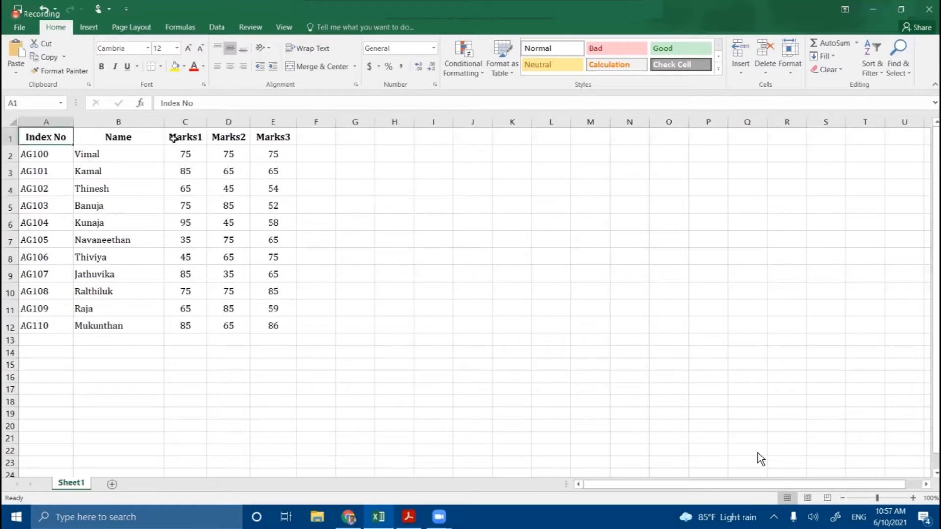
left_click_drag(173, 139, 264, 137)
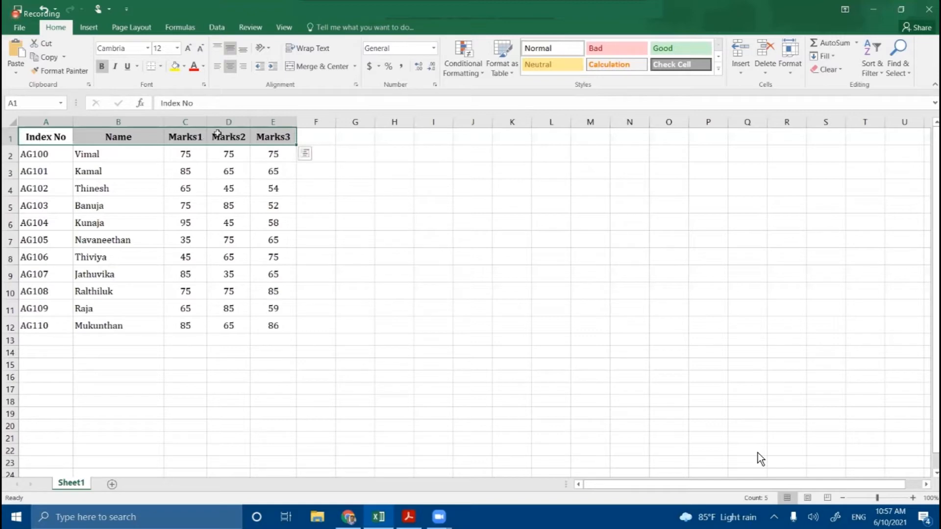
left_click(184, 67)
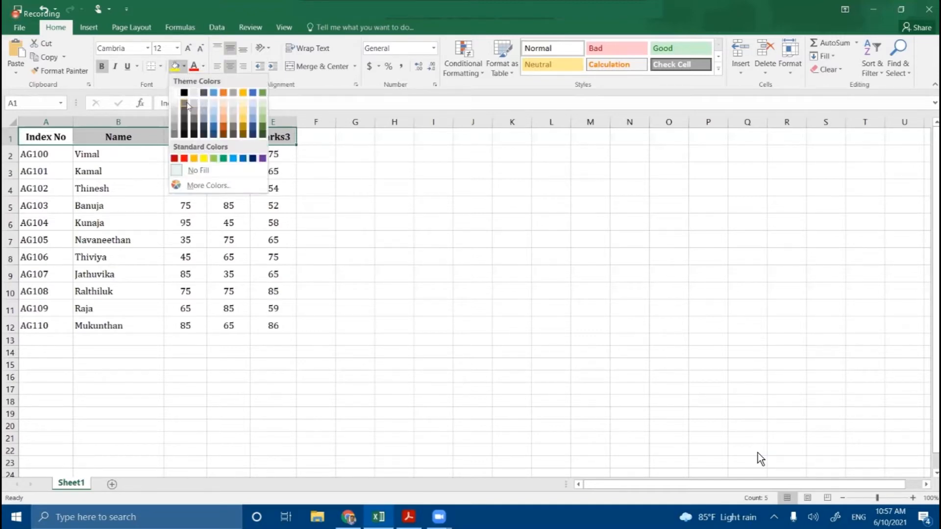
left_click(178, 137)
left_click(141, 157)
- Fill the data rows A2:E12 below the header with light grey
left_click_drag(42, 158, 260, 326)
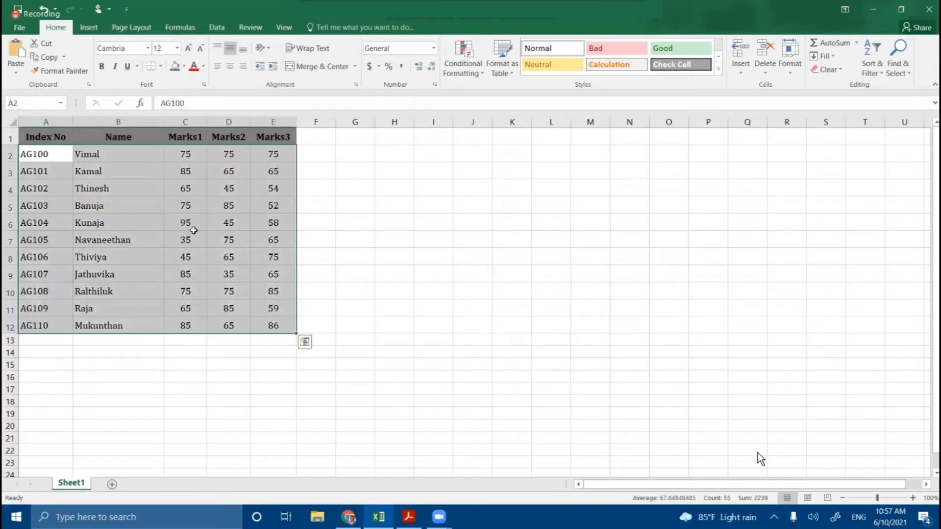
left_click(183, 66)
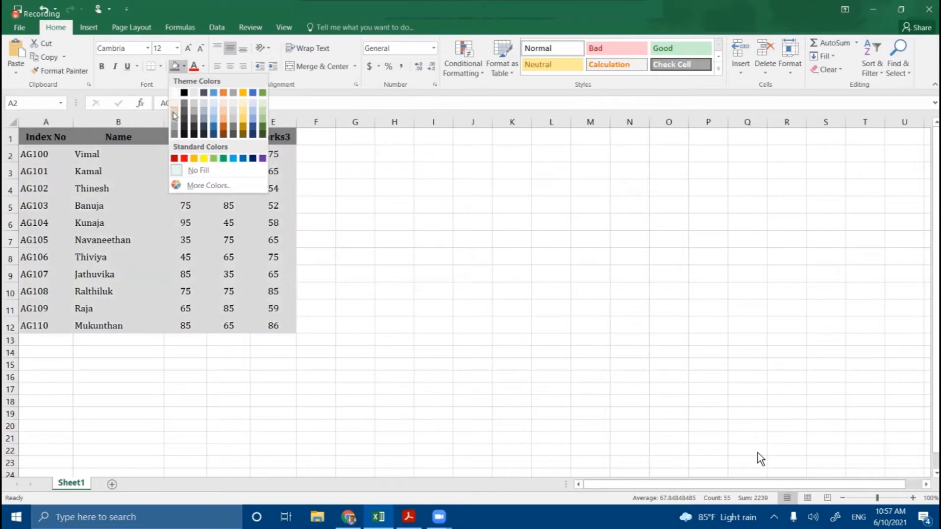
key("Escape")
left_click(376, 195)
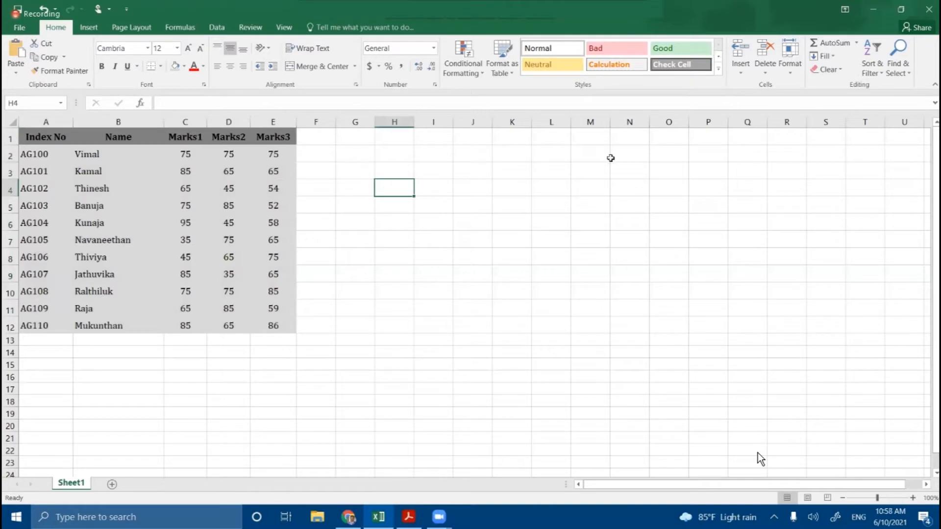
left_click(586, 170)
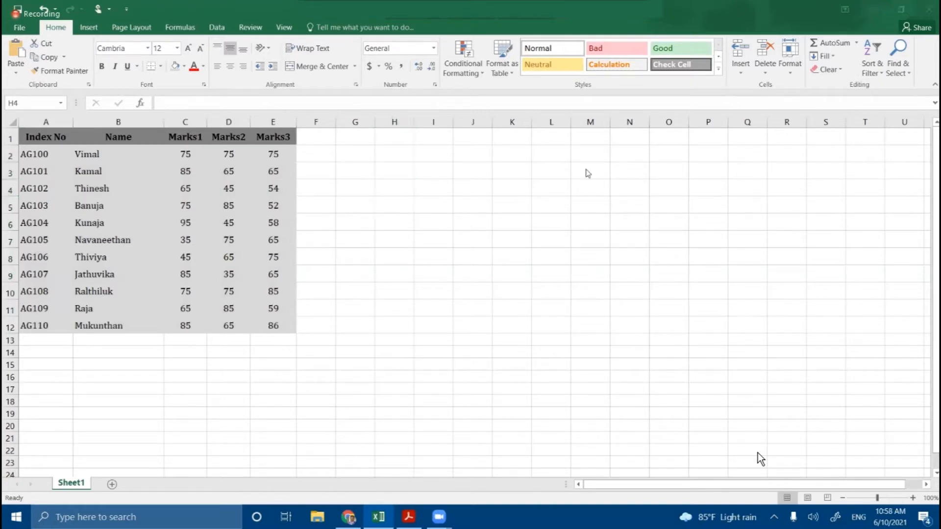
left_click(27, 151)
left_click(246, 185)
- Apply All Borders to the whole marks table, A1:E12
left_click_drag(58, 139, 260, 326)
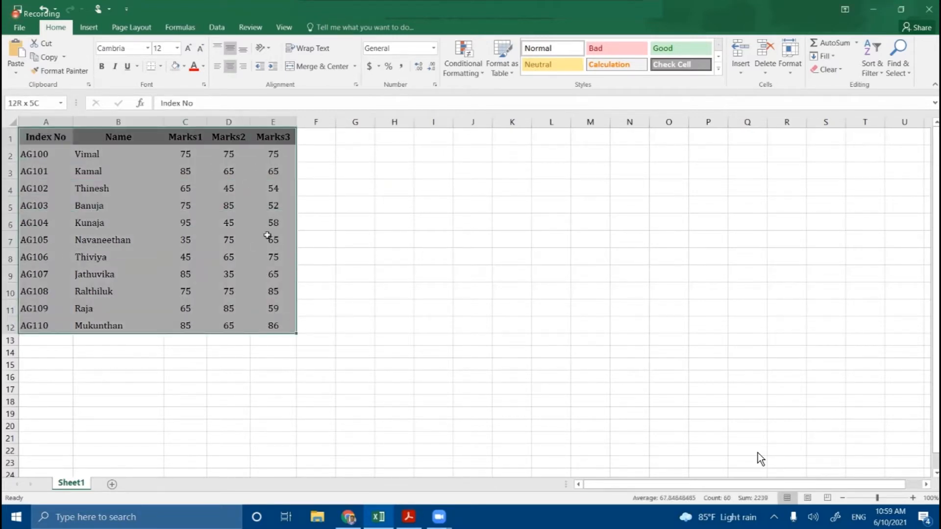
left_click(162, 67)
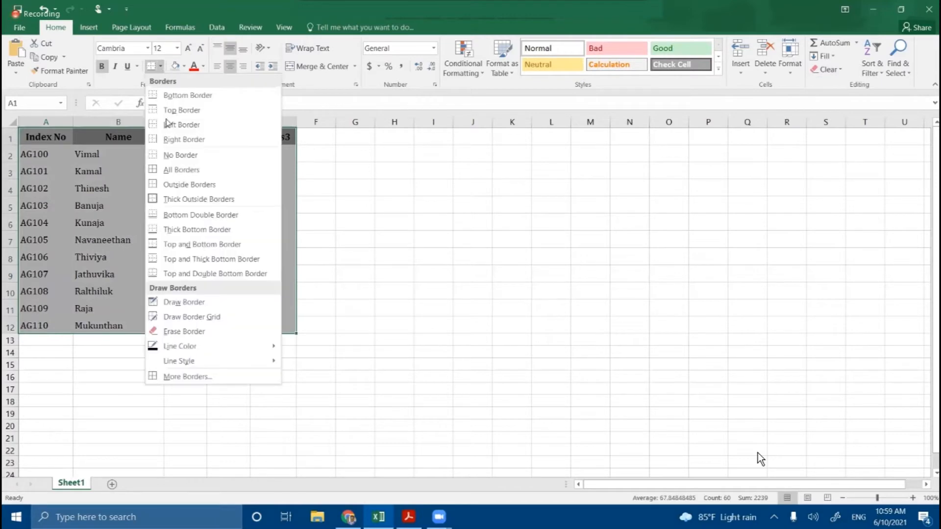
left_click(167, 169)
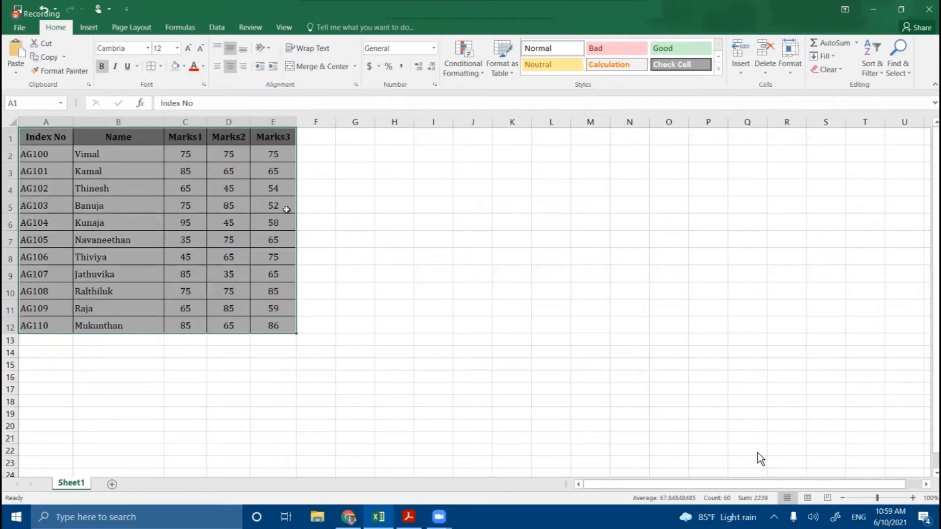
left_click(319, 221)
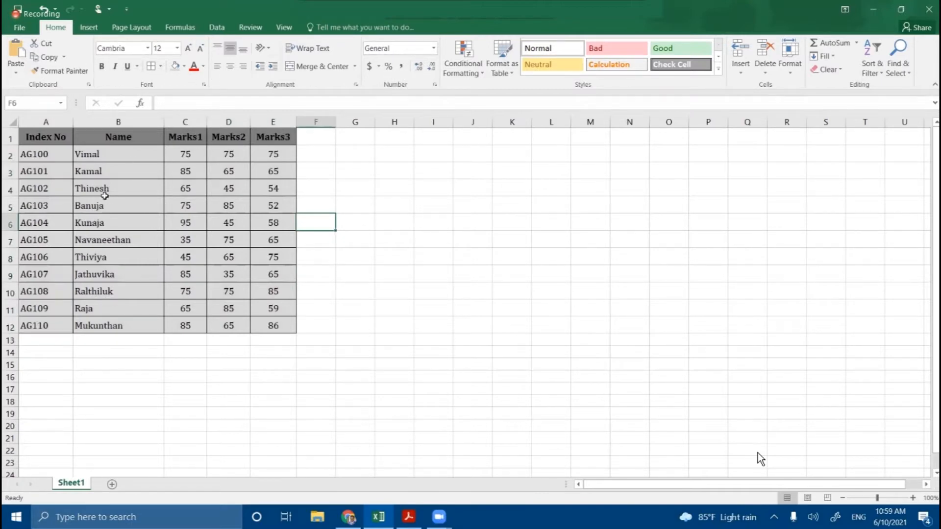
left_click_drag(50, 141, 273, 326)
left_click(359, 284)
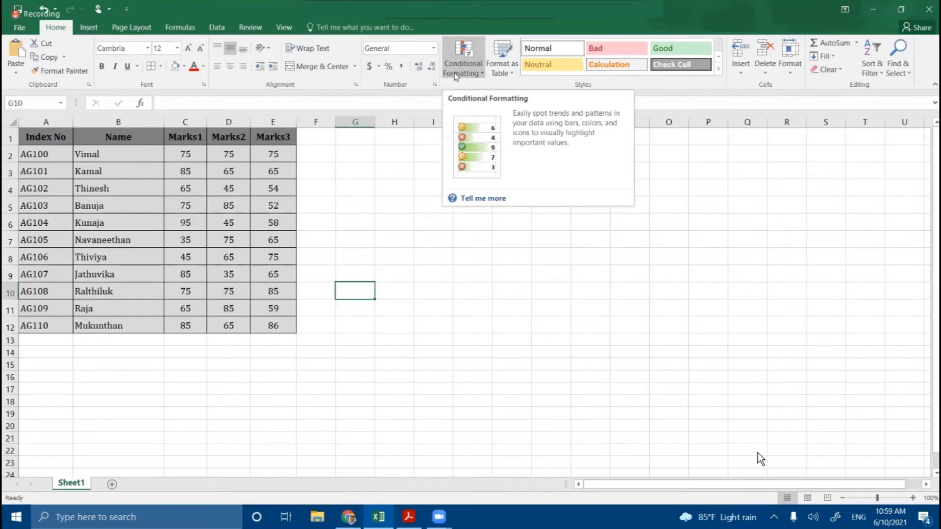
left_click(331, 254)
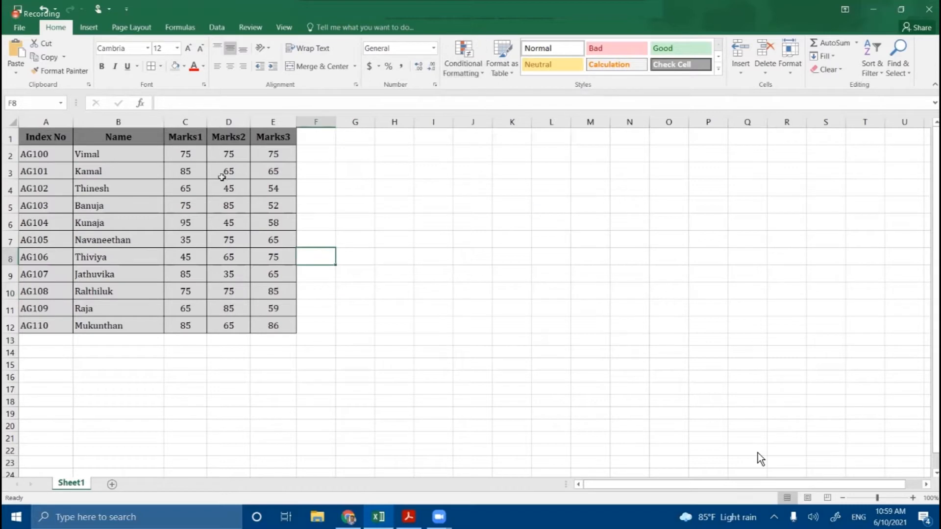
left_click_drag(193, 160, 273, 321)
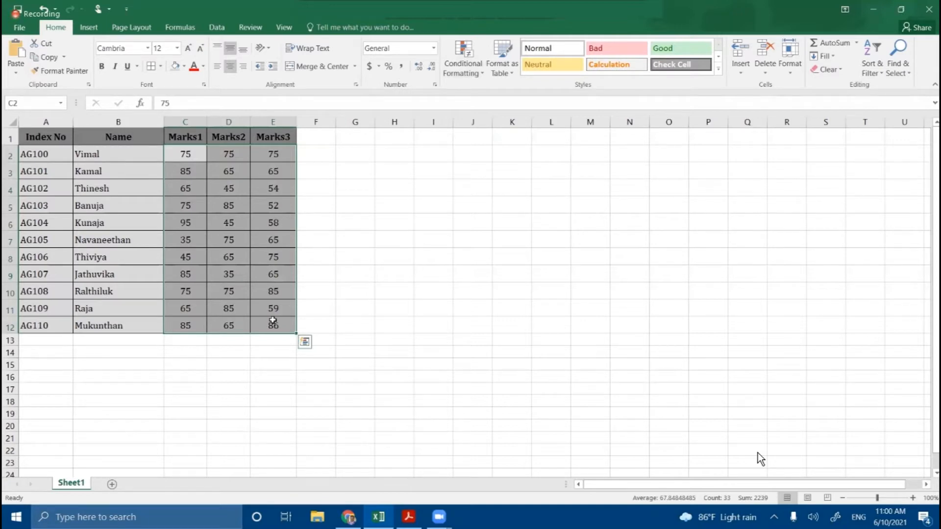
left_click(233, 205)
left_click_drag(176, 163, 266, 320)
left_click(228, 294)
- Examine the conditional formatting options for the Marks1 values C2:C12, including top/bottom rules, data bars, color scales, icon sets and clear rules
left_click_drag(191, 161, 191, 327)
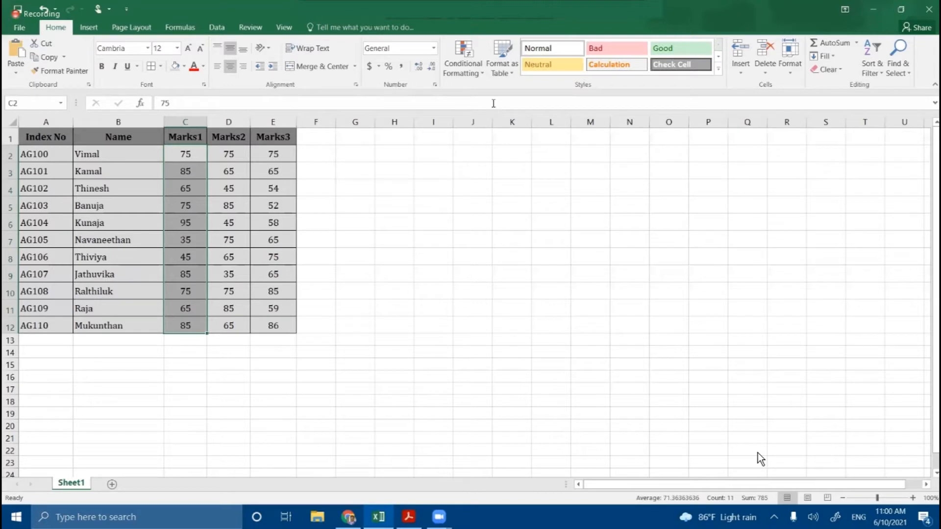
left_click(481, 75)
mouse_move(481, 88)
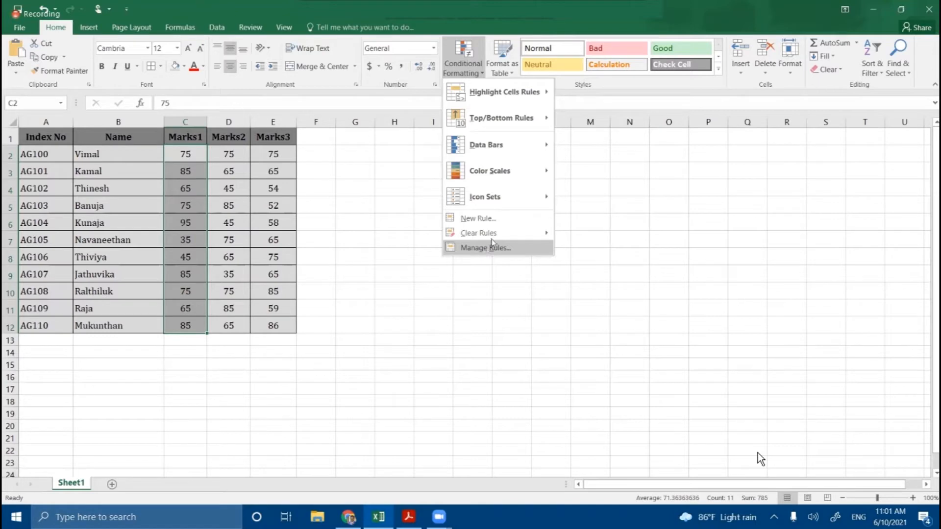
mouse_move(495, 124)
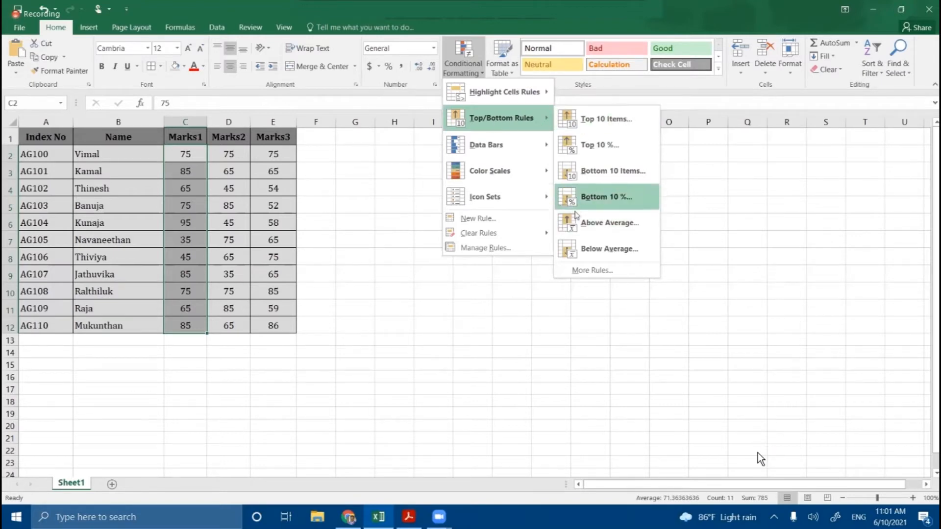
mouse_move(532, 143)
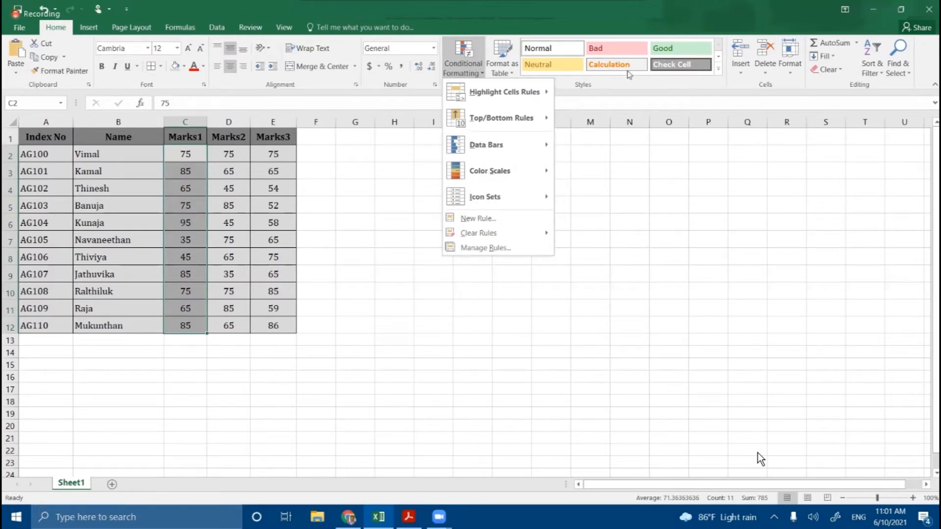
mouse_move(504, 143)
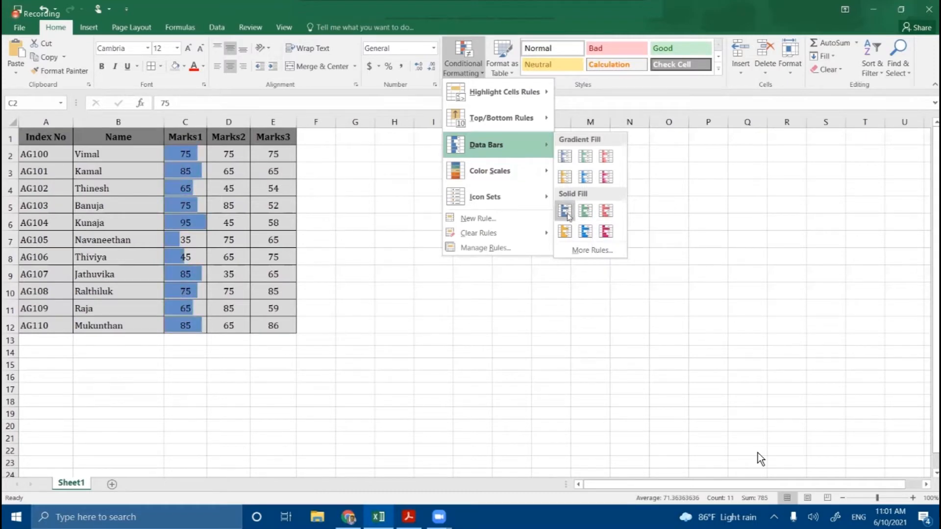
mouse_move(528, 180)
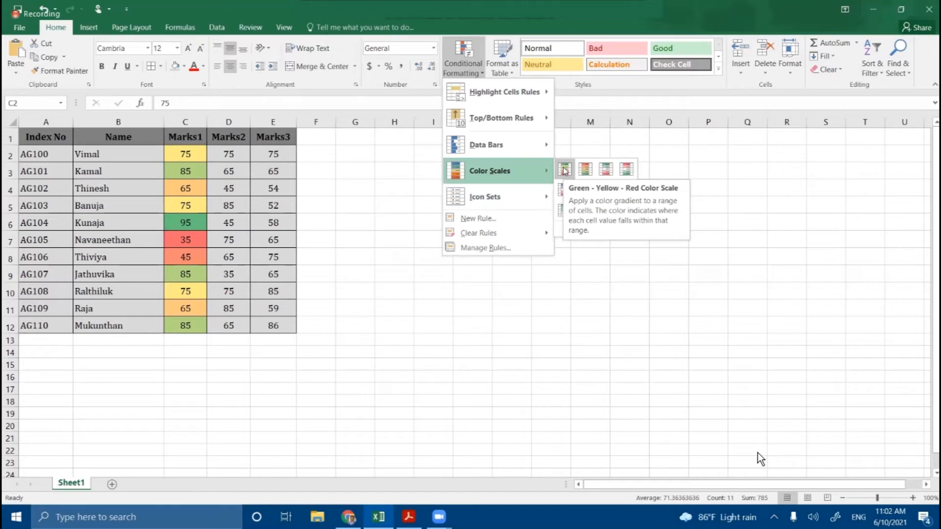
mouse_move(536, 195)
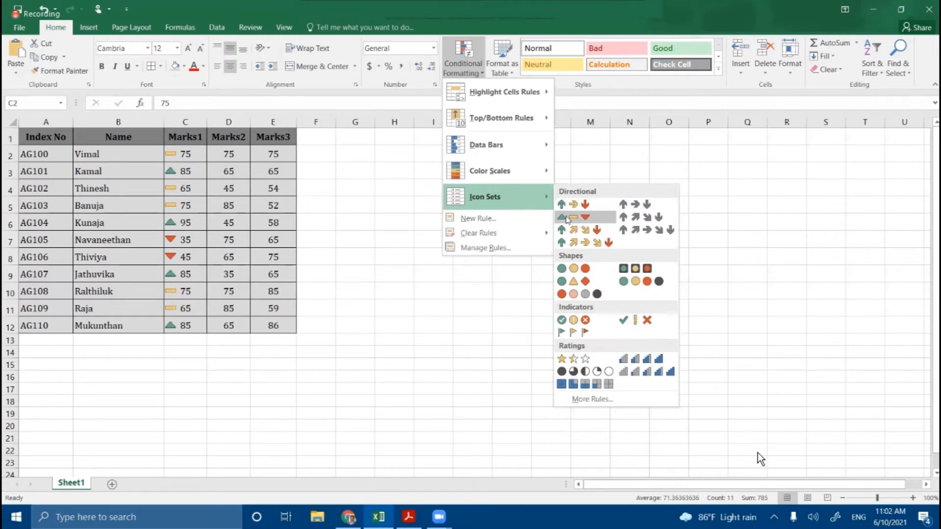
mouse_move(510, 236)
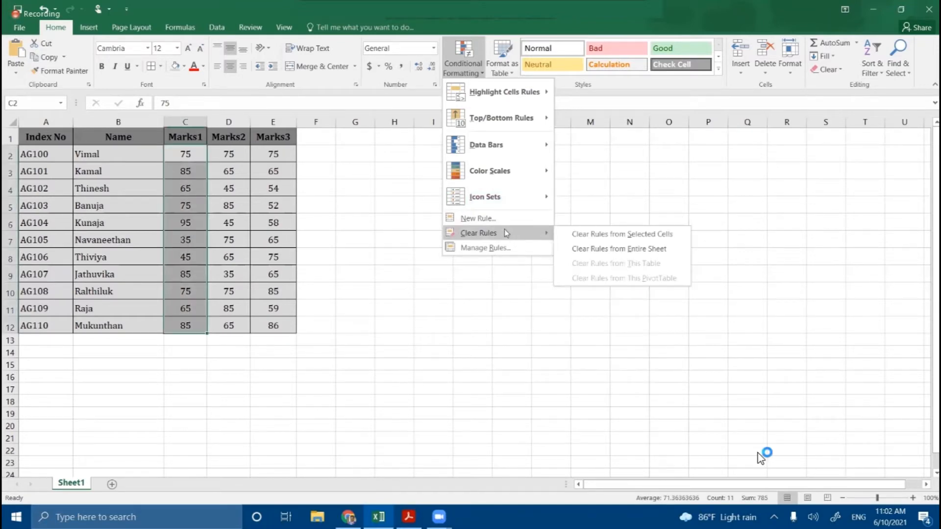
- Create a new rule in the Rules Manager for the Marks1 values, formatting only cells with a value greater than or equal to 85
left_click(487, 249)
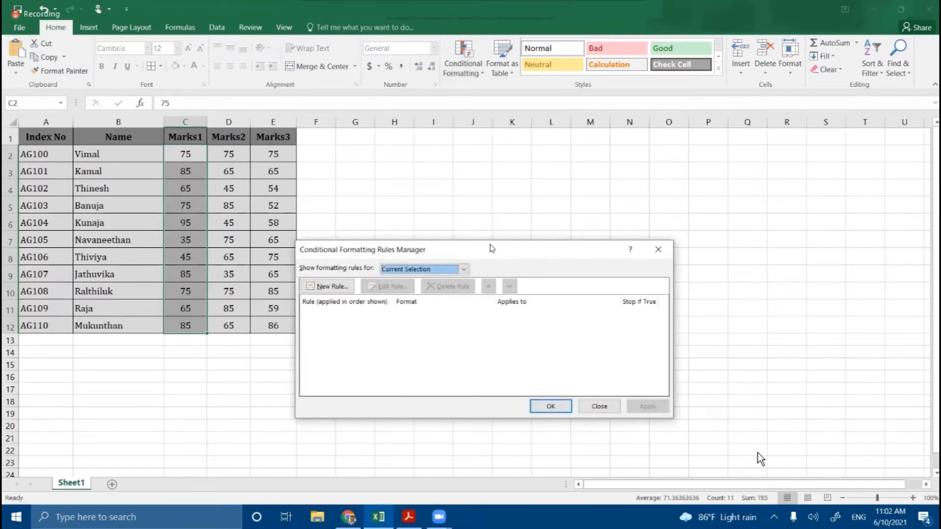
left_click_drag(492, 249, 573, 150)
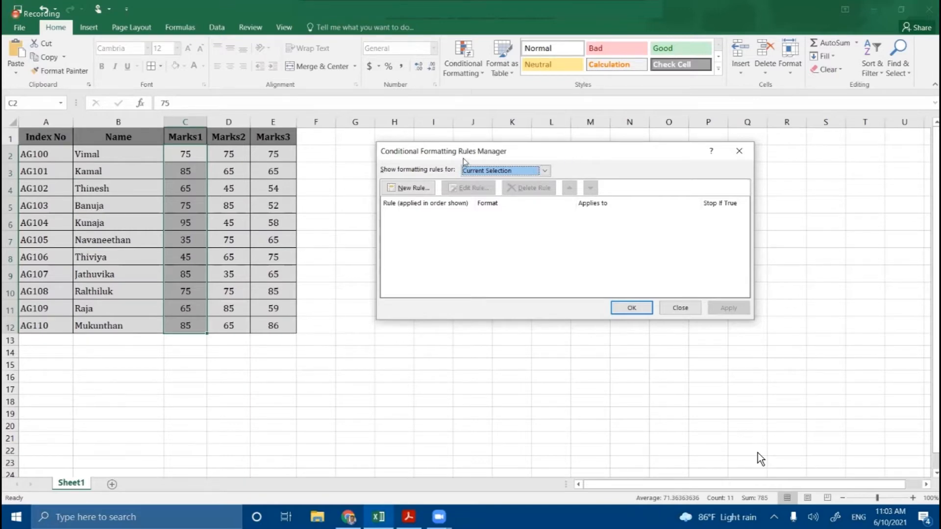
left_click(406, 188)
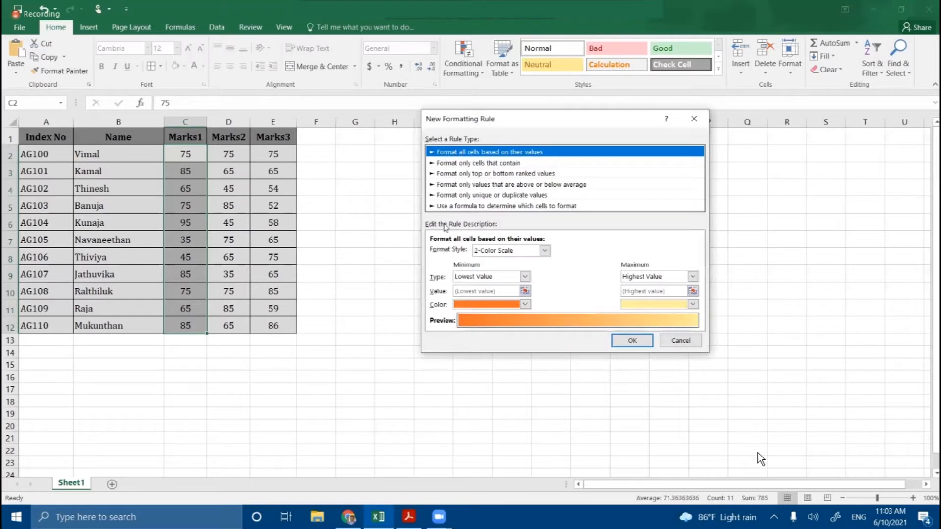
left_click(448, 167)
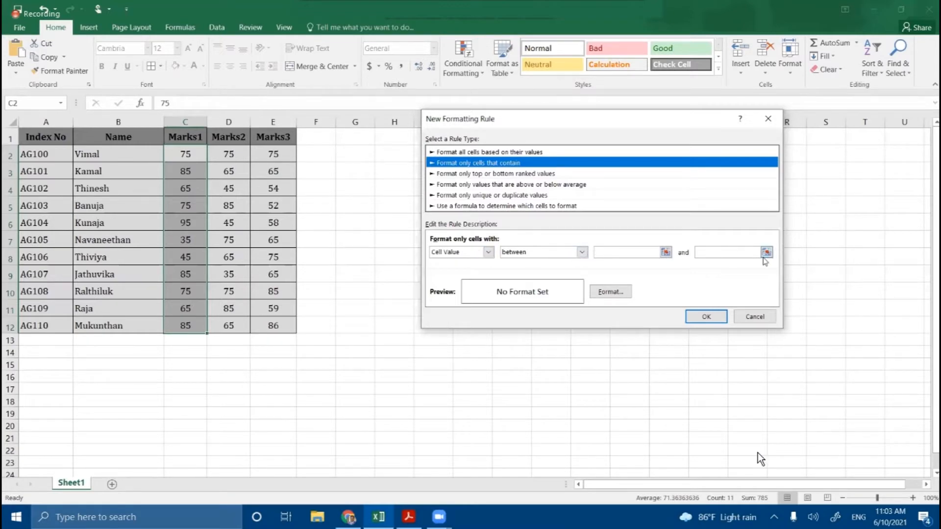
left_click(581, 252)
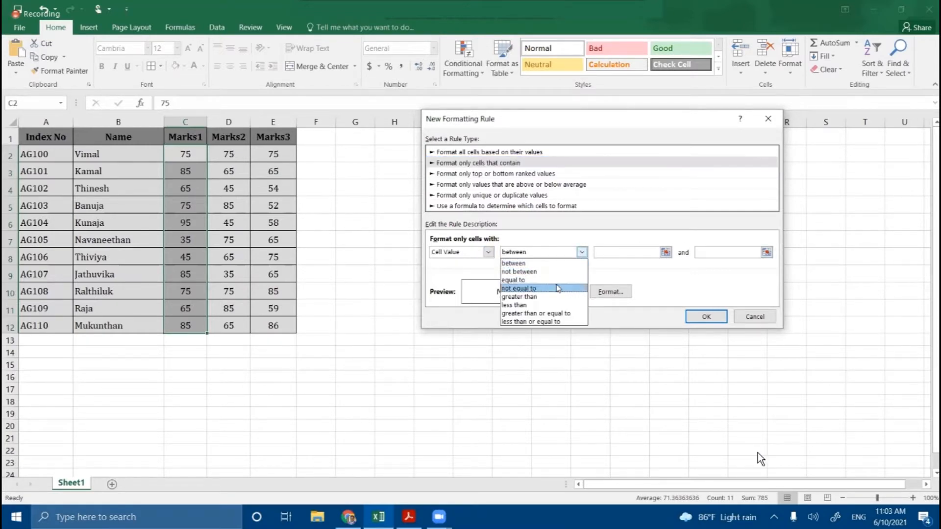
left_click(539, 314)
left_click(616, 249)
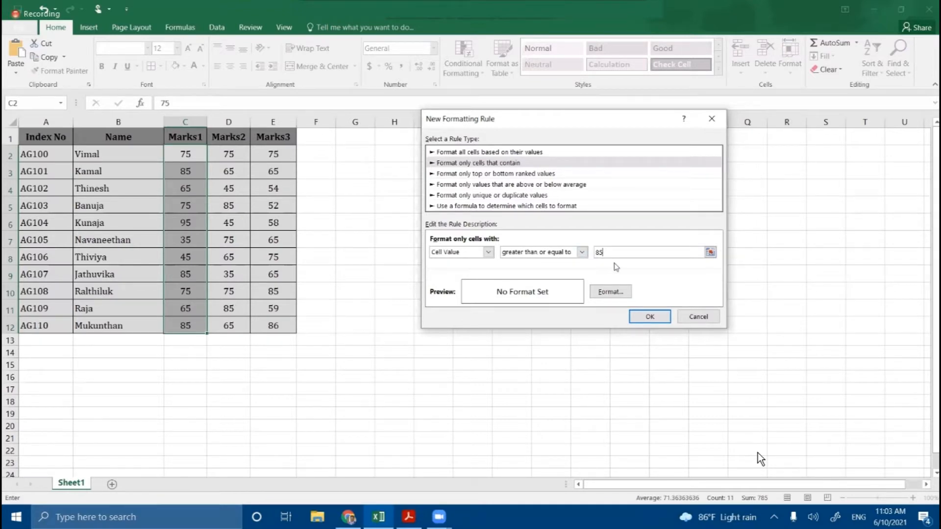
- Examine the rule's cell format options, including the Currency number category, font settings and border settings
left_click(606, 292)
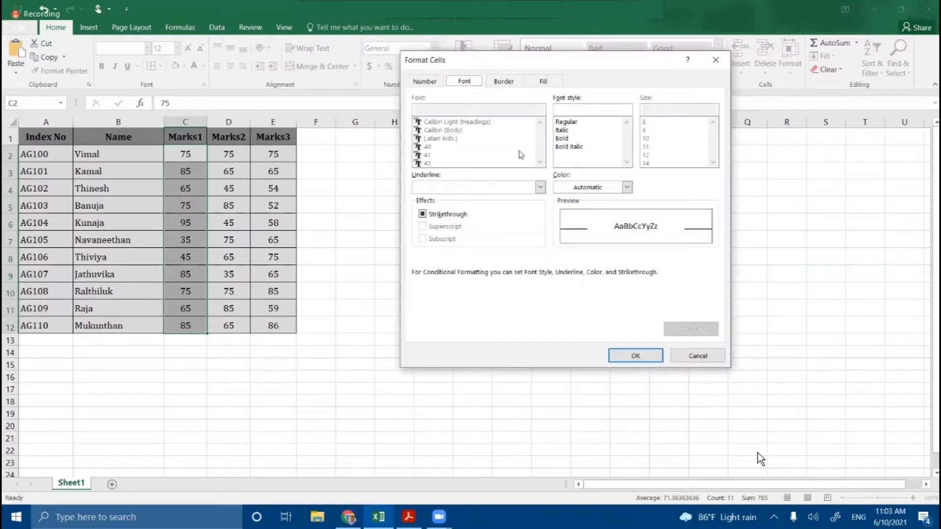
left_click(425, 82)
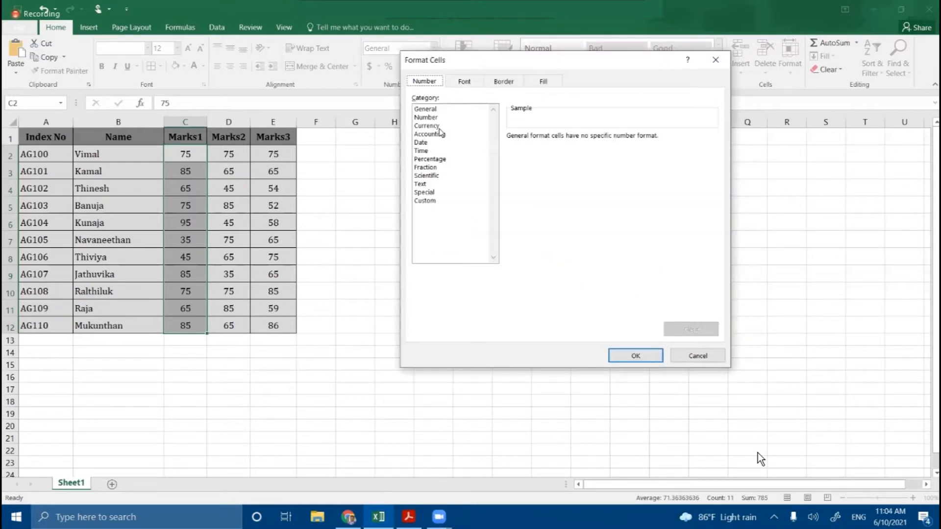
left_click(428, 125)
left_click(433, 134)
left_click(432, 126)
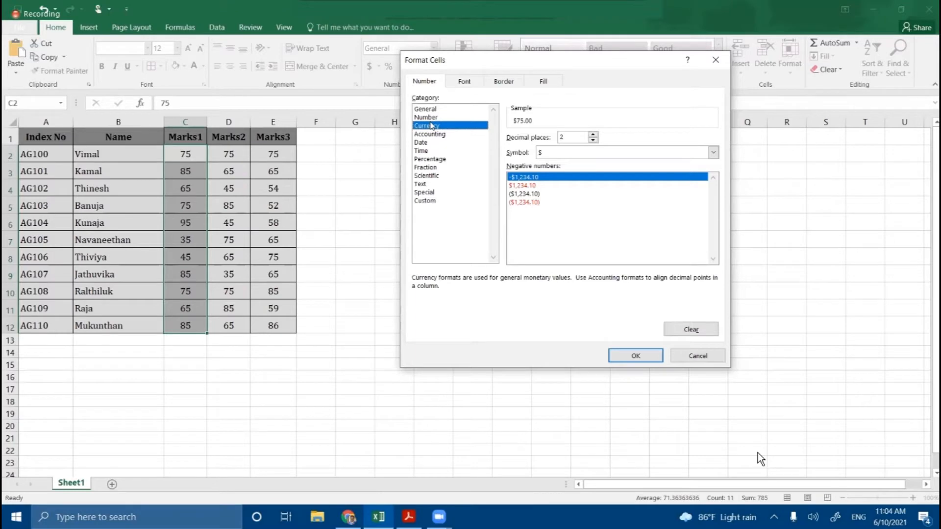
left_click(455, 87)
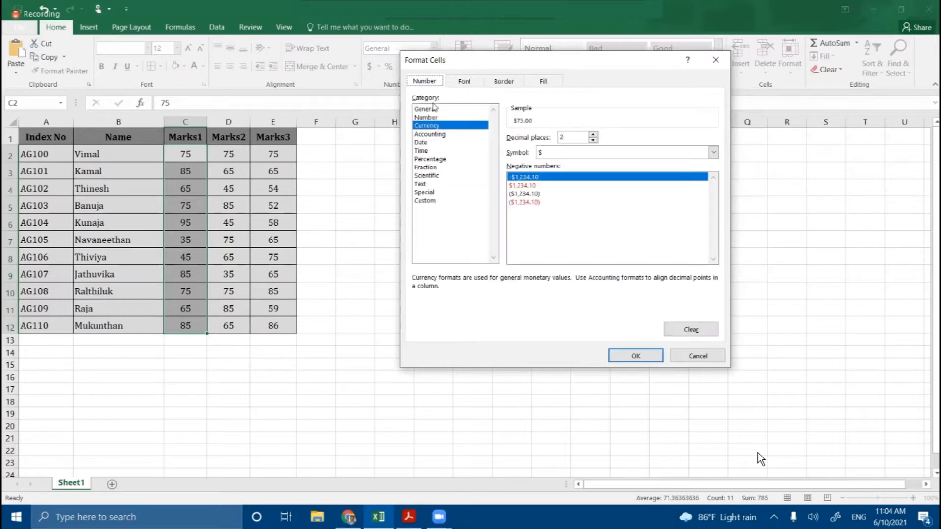
left_click(435, 105)
left_click(455, 87)
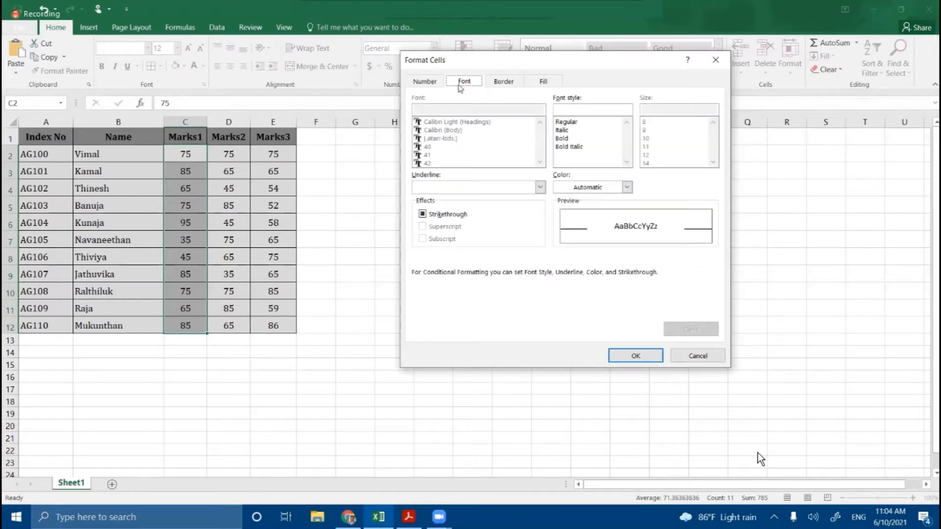
left_click(504, 83)
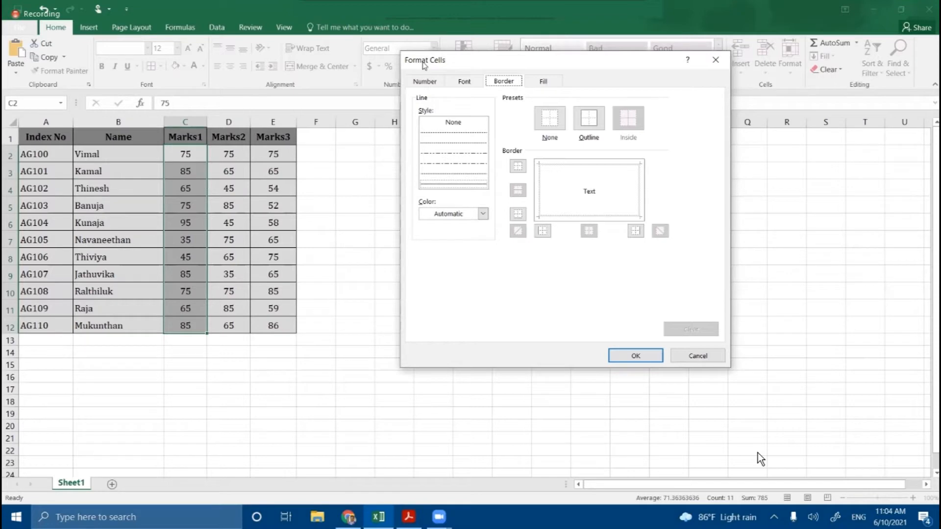
- Give the rule for values of at least 85 a green fill, and apply it to the Marks1 values C2:C12
left_click(543, 82)
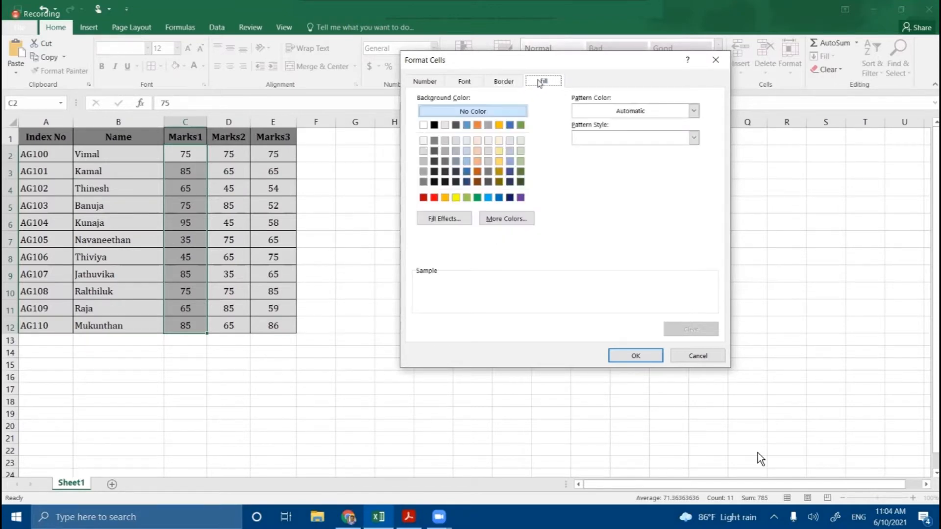
left_click(478, 198)
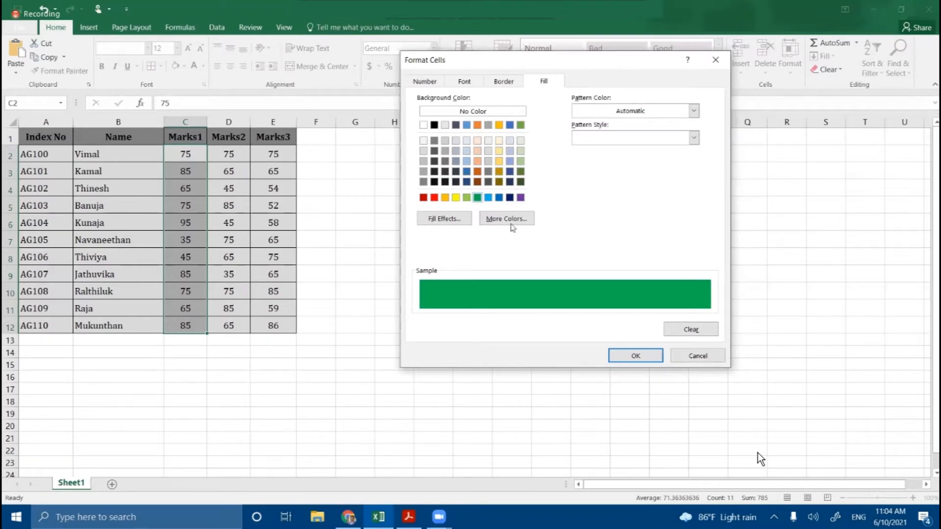
left_click(635, 355)
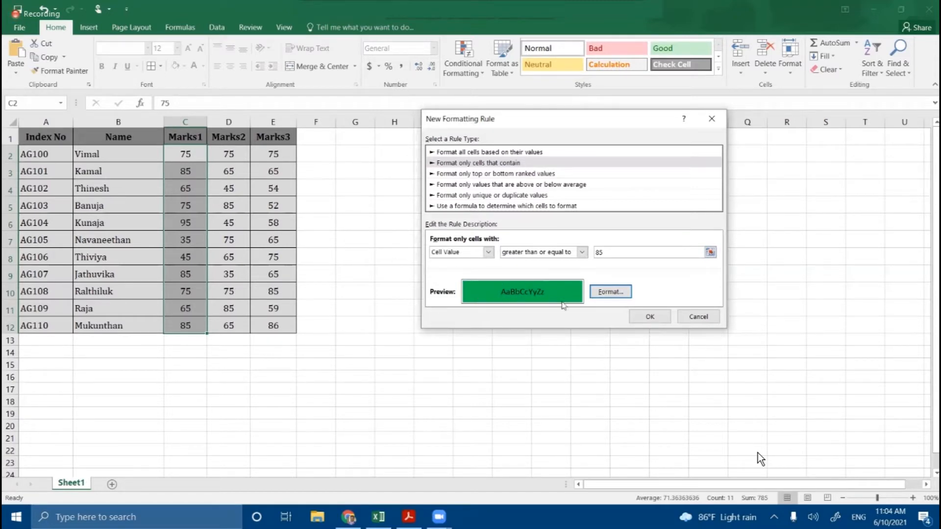
left_click(635, 318)
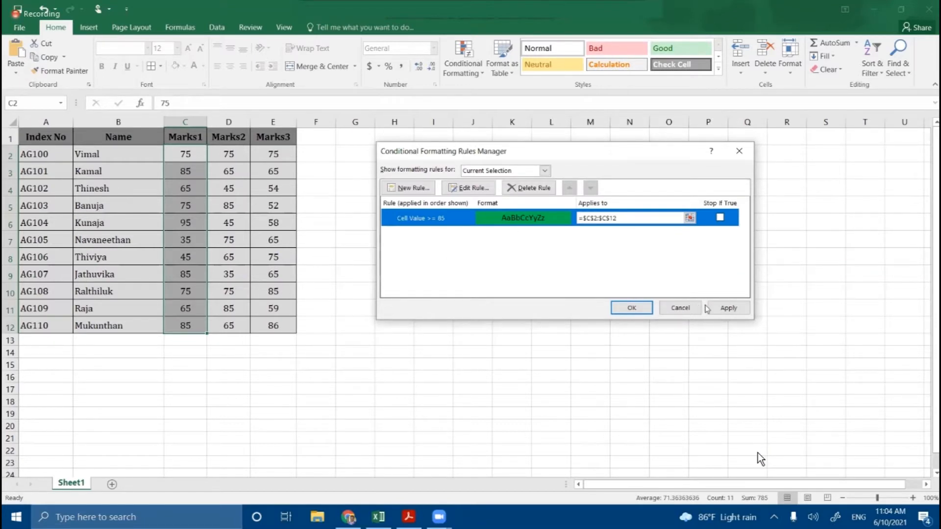
left_click(721, 309)
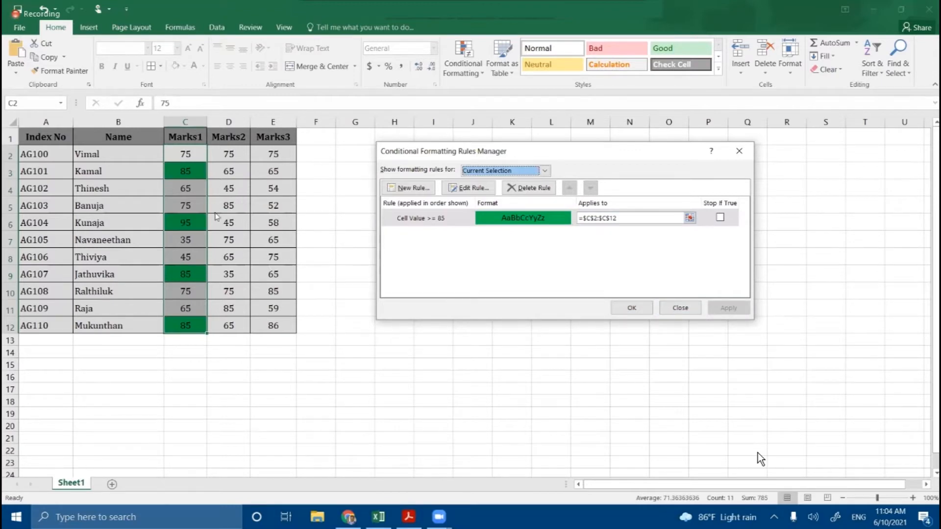
left_click(620, 306)
left_click(390, 275)
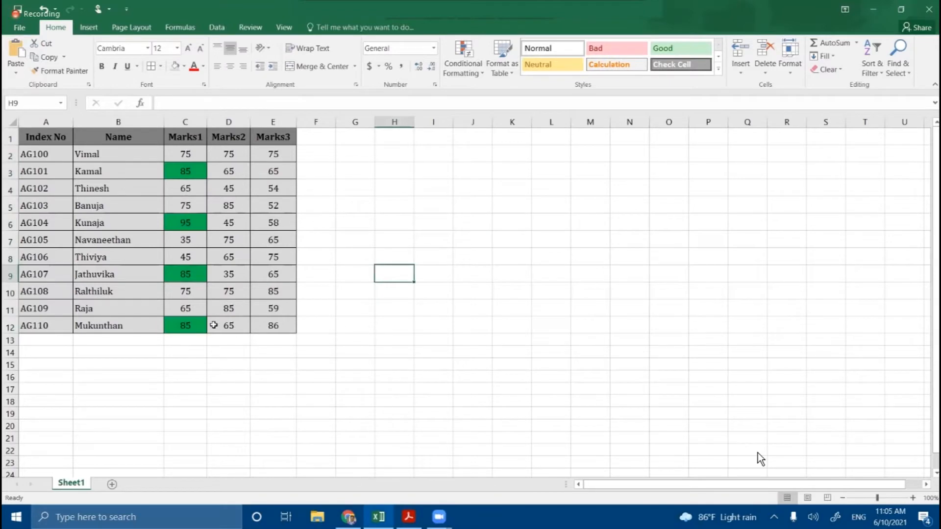
- Change the Marks1 value for AG105 in C7 to 89 to test the green fill rule
left_click(198, 241)
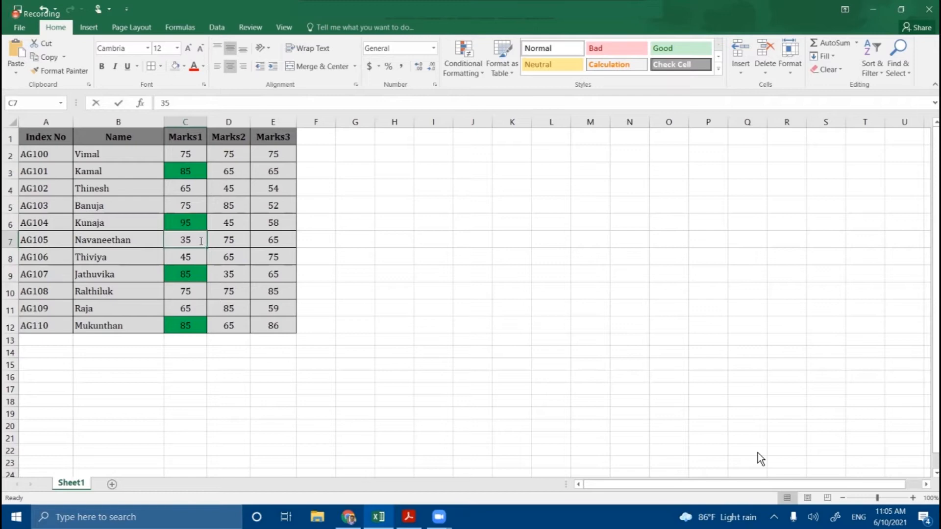
type("89")
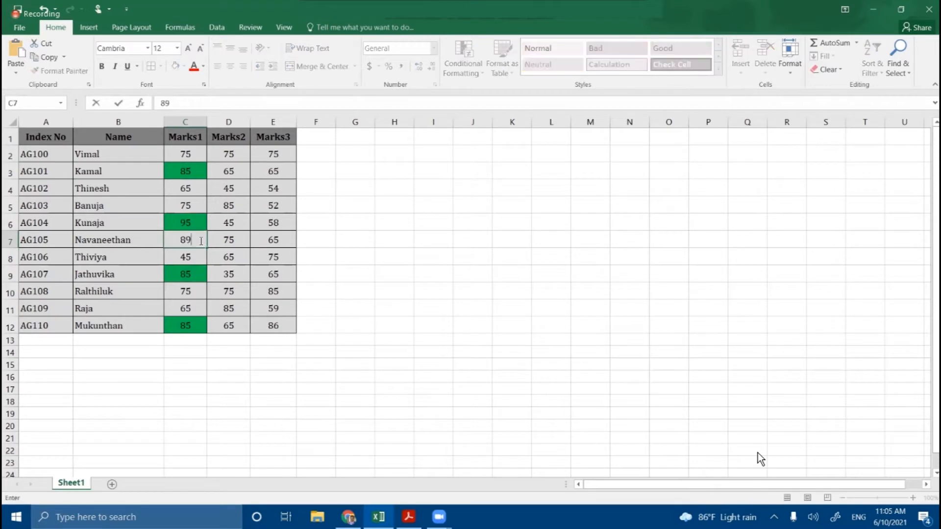
left_click(382, 235)
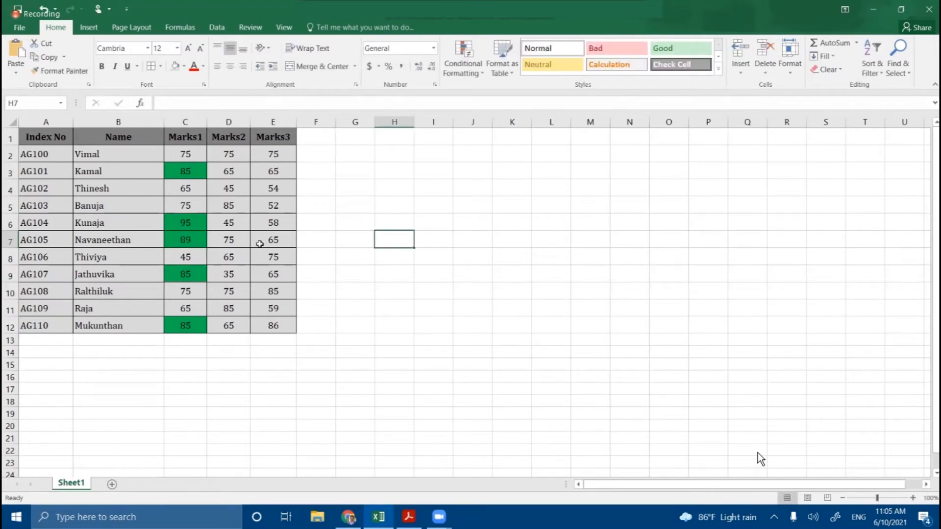
- Set the Marks1 value for AG105 in C7 to 75
left_click(192, 235)
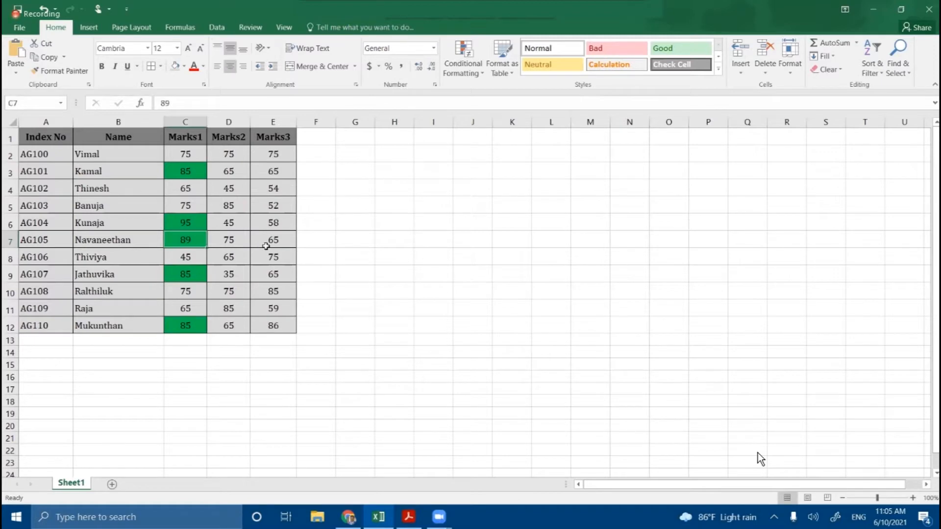
type("75")
left_click(354, 241)
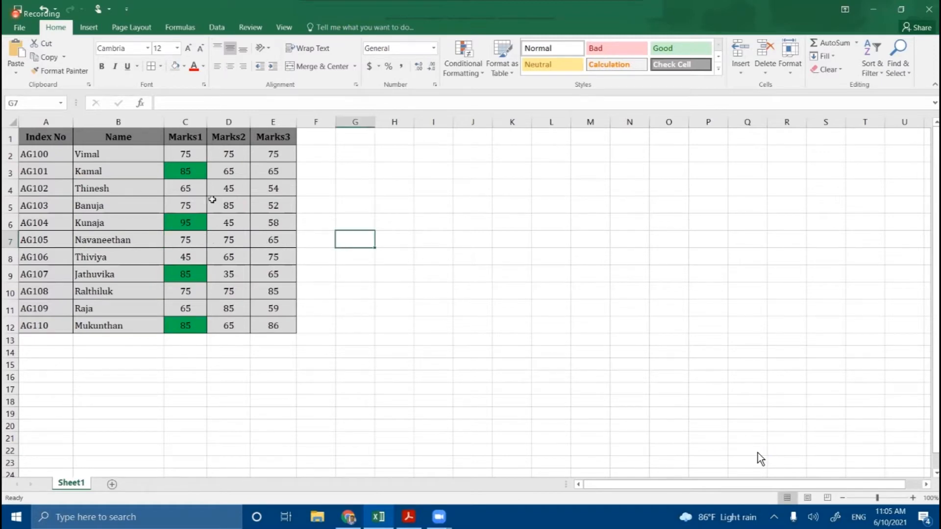
left_click_drag(196, 158, 185, 325)
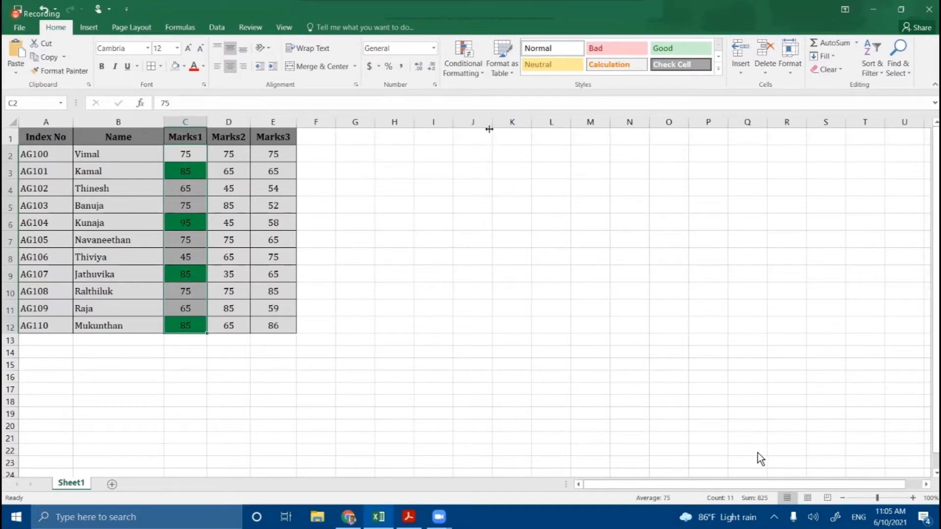
left_click(471, 68)
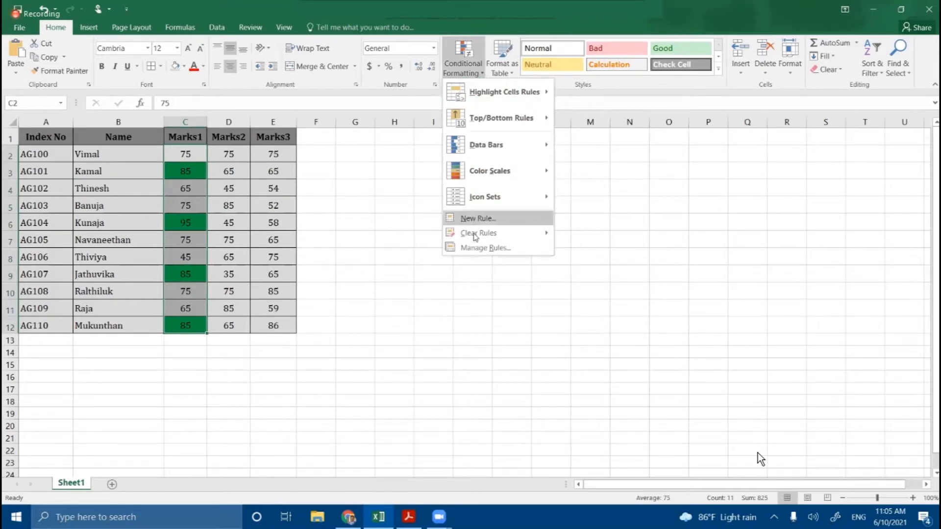
left_click(188, 171)
- Create a second rule in the Rules Manager for C2:C12, formatting only cells with a value between 85 and 50
left_click_drag(186, 158, 190, 318)
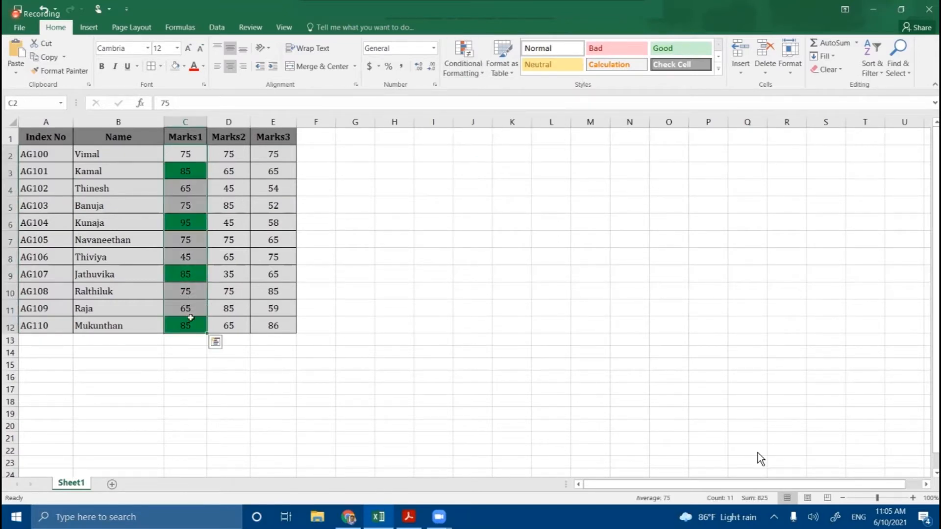
left_click(484, 76)
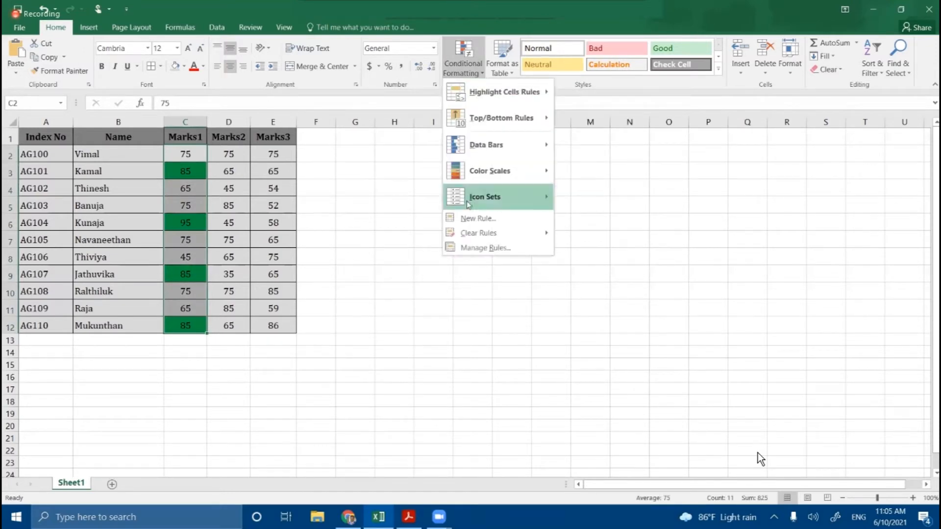
left_click(478, 247)
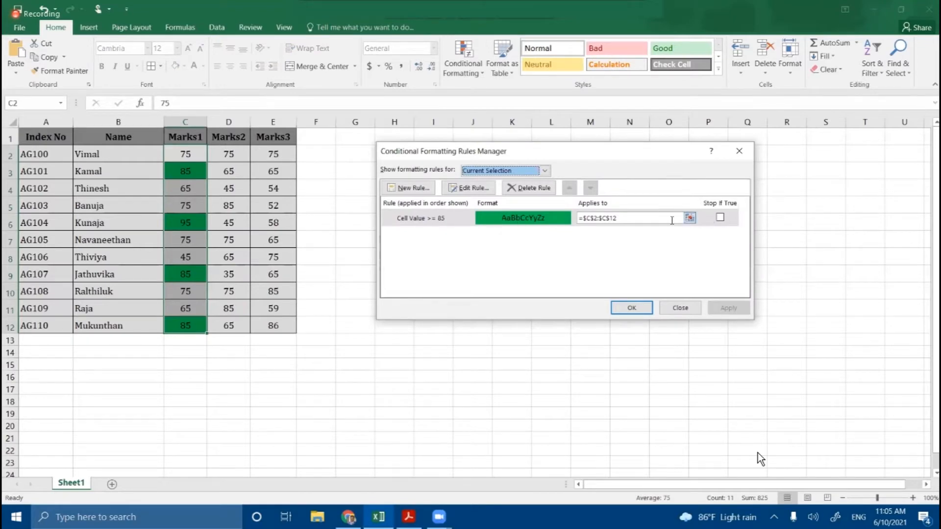
left_click(410, 189)
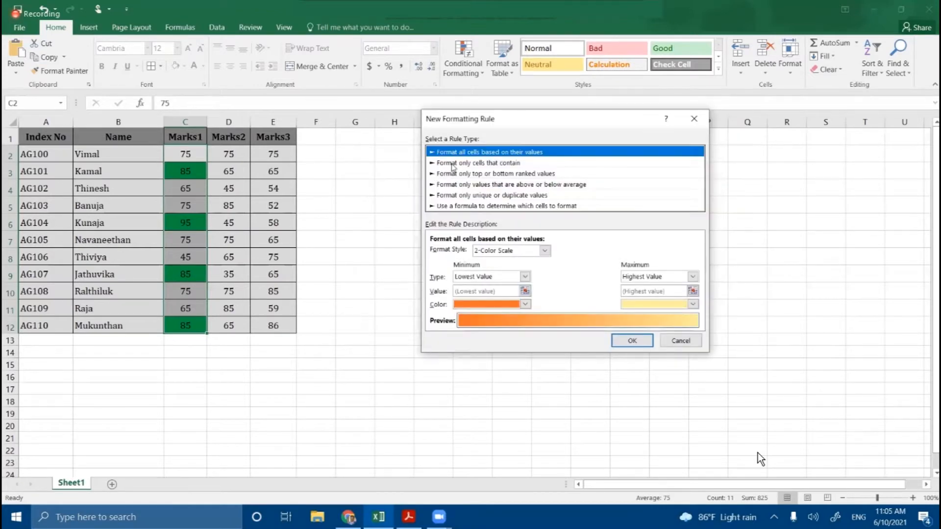
left_click(452, 165)
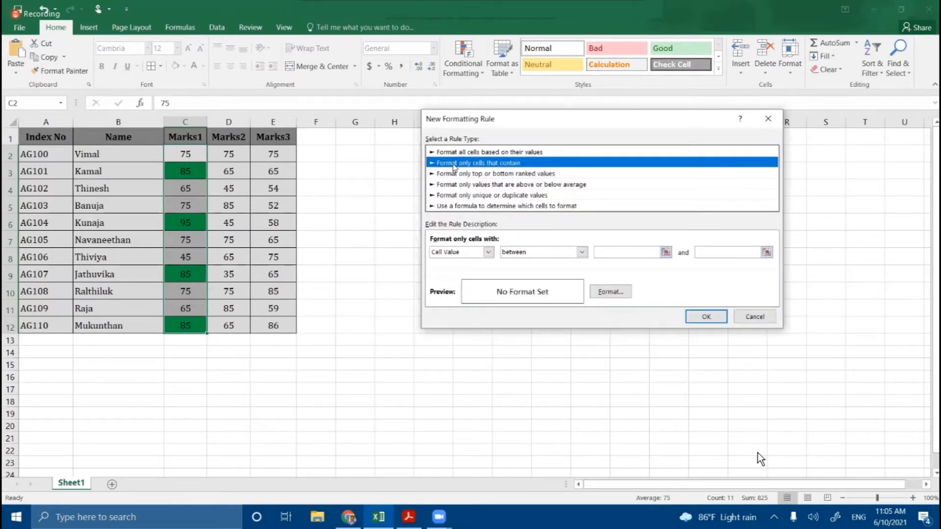
left_click(581, 251)
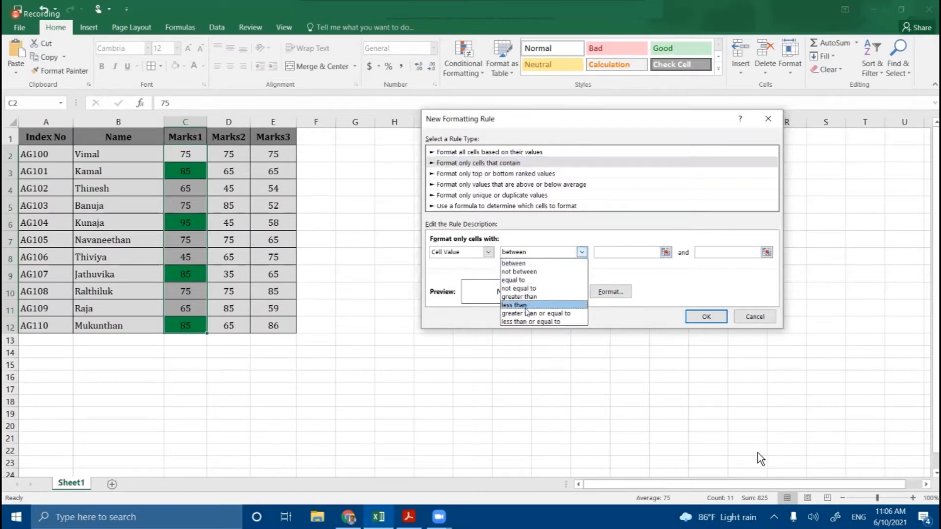
left_click(531, 254)
left_click(623, 251)
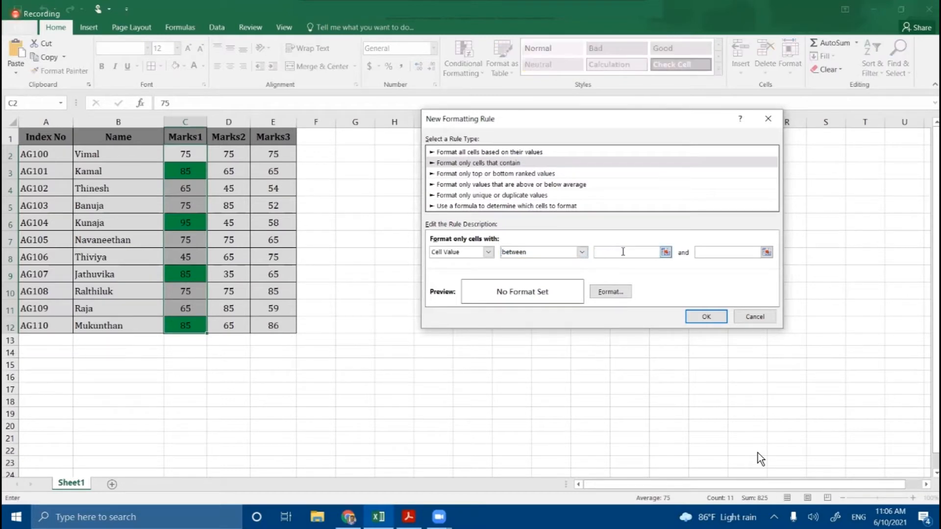
left_click(711, 252)
type("50")
- Give the rule for values between 85 and 50 a yellow fill and add it to the rule list
left_click(602, 293)
left_click(456, 197)
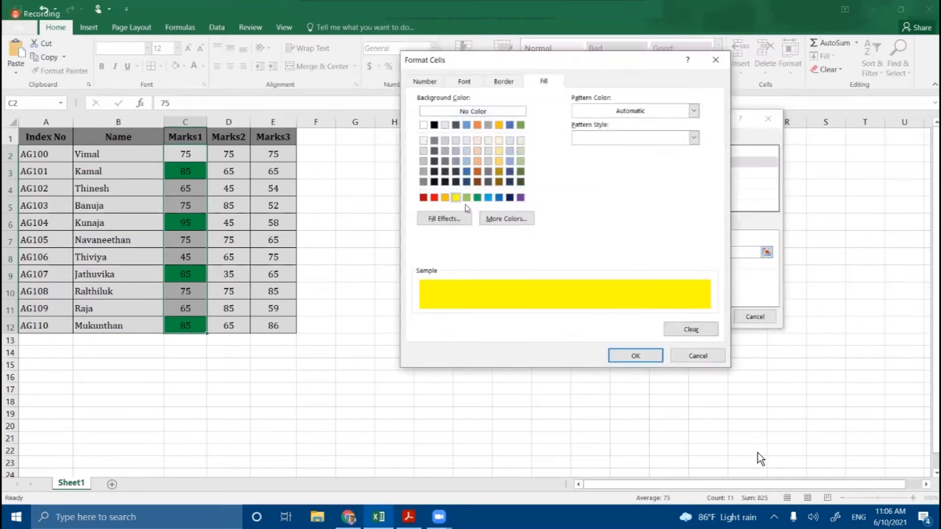
left_click(642, 360)
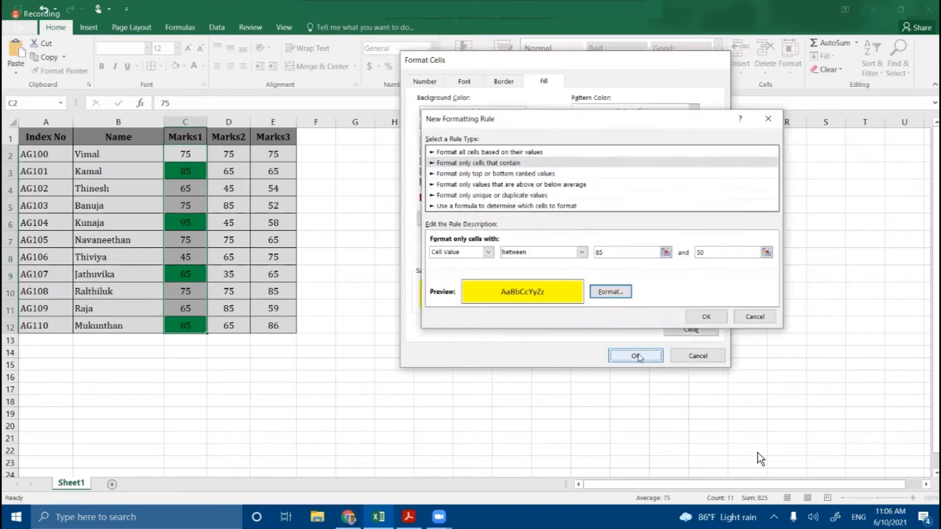
left_click(705, 317)
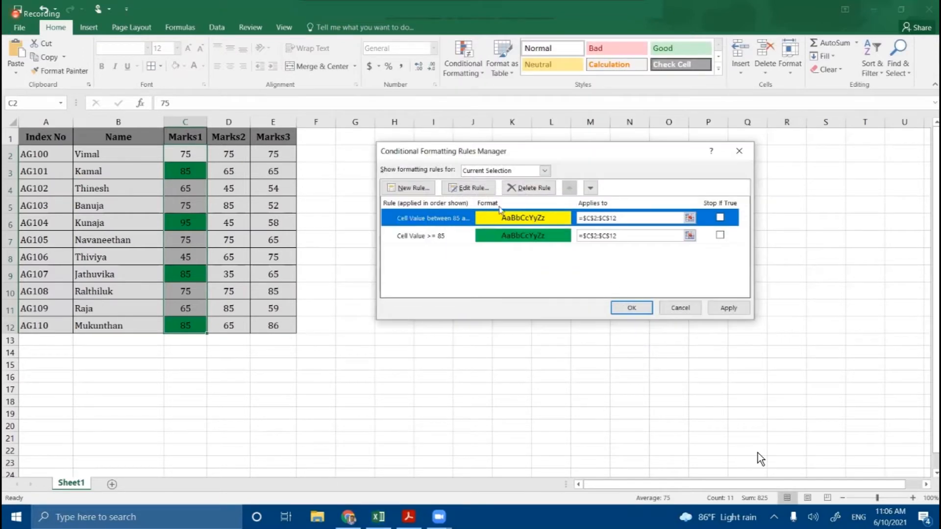
- Create a third rule in the Rules Manager for C2:C12, formatting only cells with a value less than 50
left_click(412, 188)
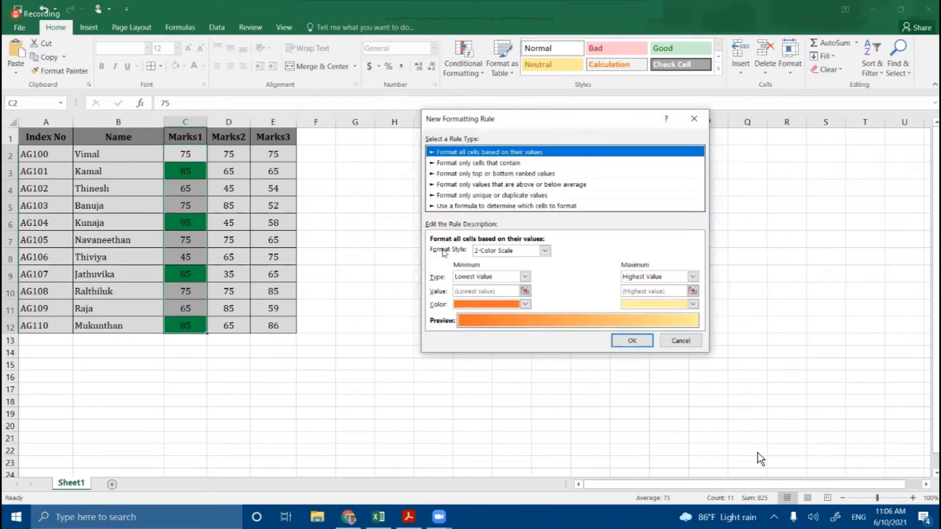
left_click(472, 164)
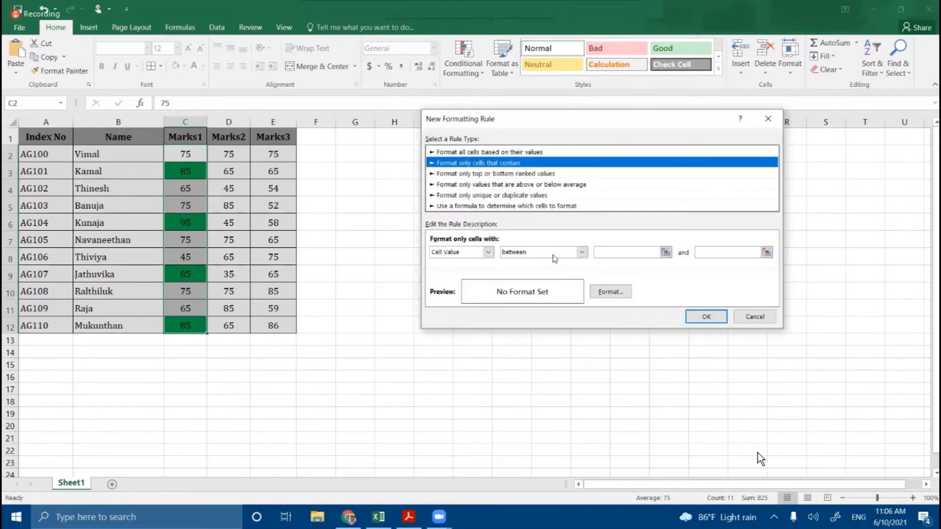
left_click(581, 253)
left_click(539, 306)
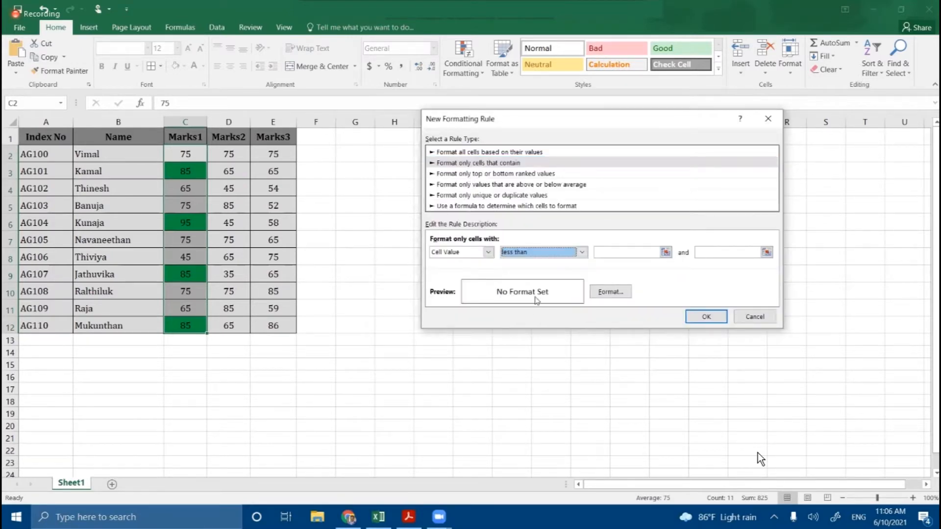
left_click(616, 253)
type("50")
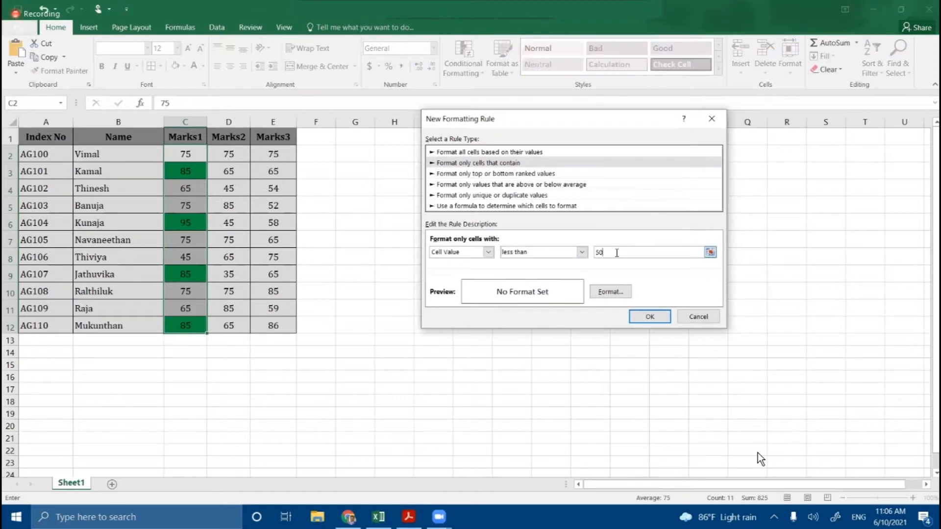
- Give the rule for values less than 50 a red fill and add it to the rule list
left_click(611, 292)
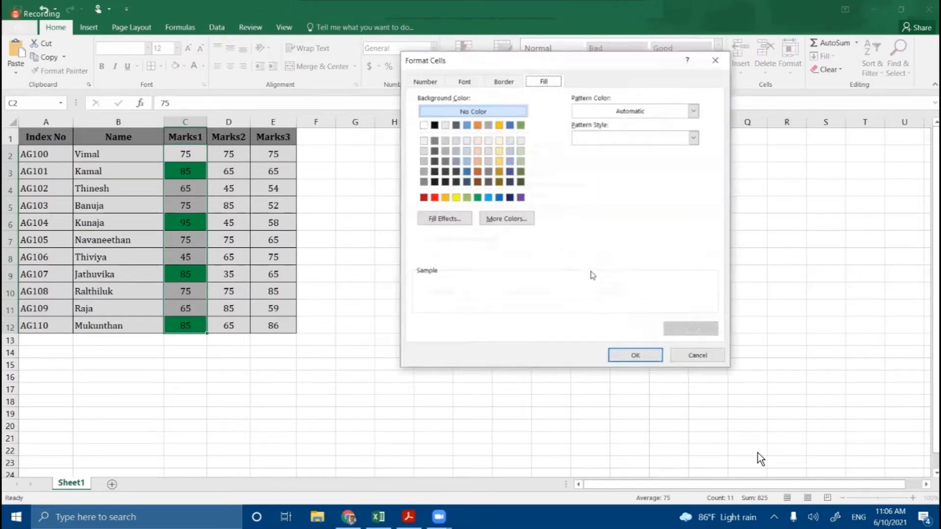
left_click(504, 82)
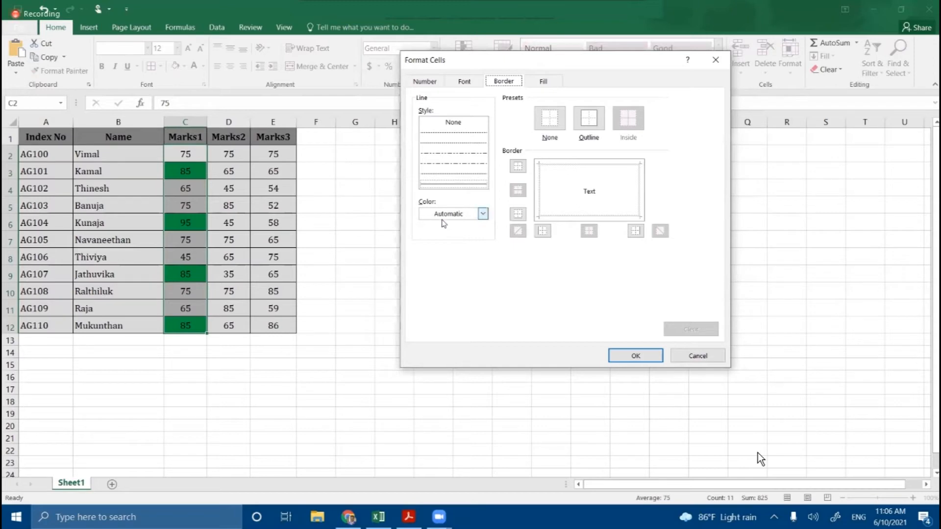
left_click(552, 85)
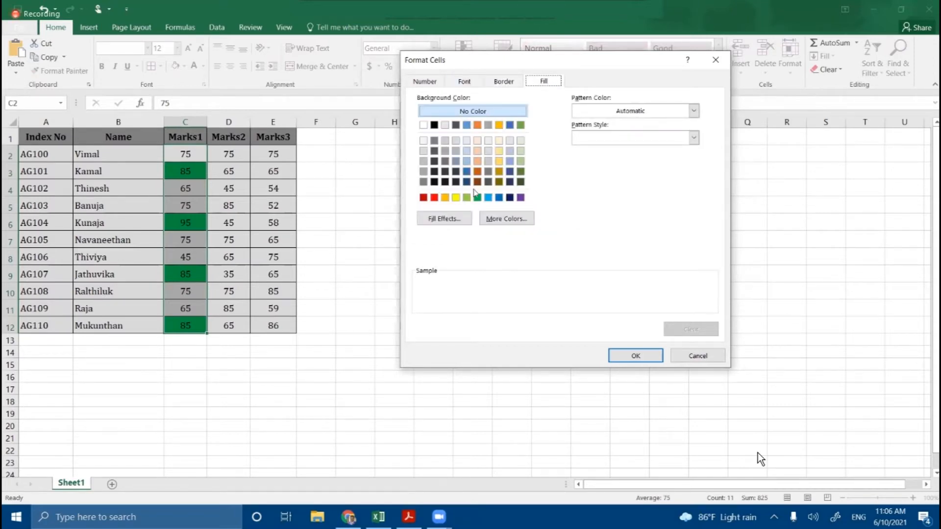
left_click(435, 198)
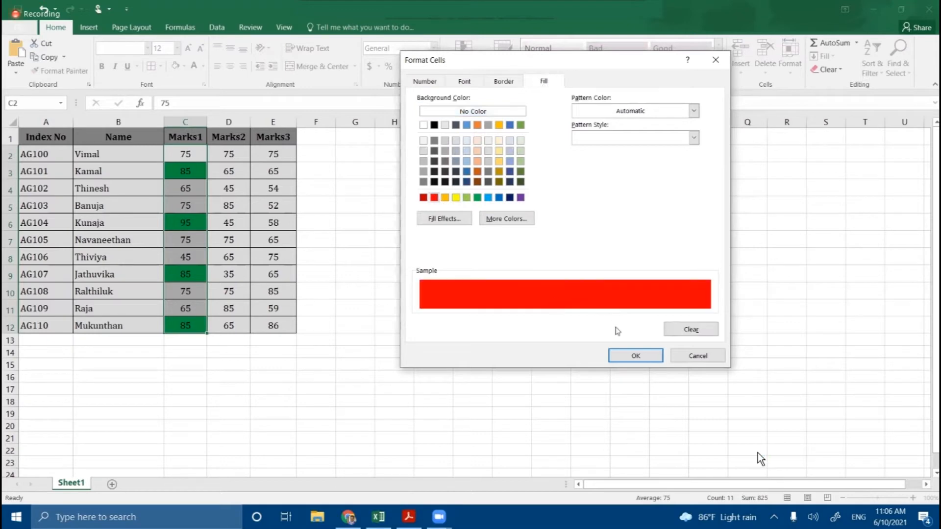
left_click(627, 356)
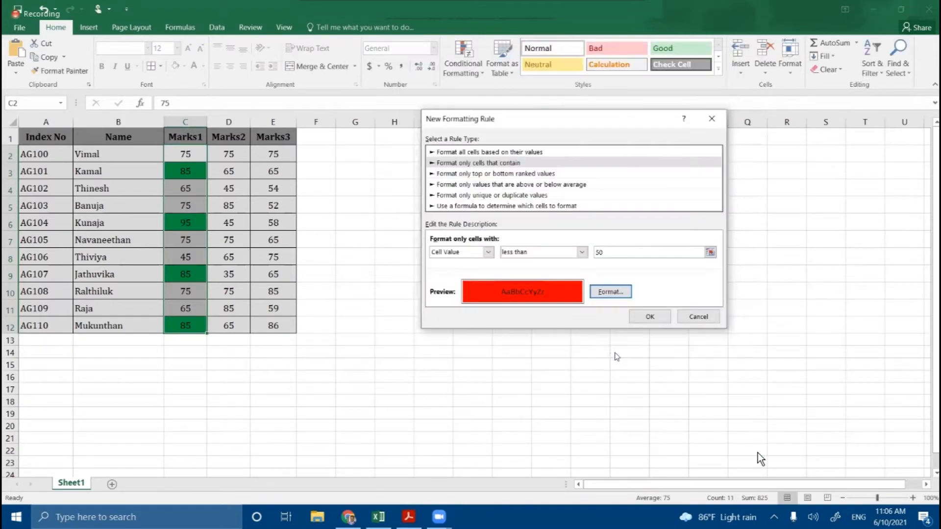
left_click(643, 318)
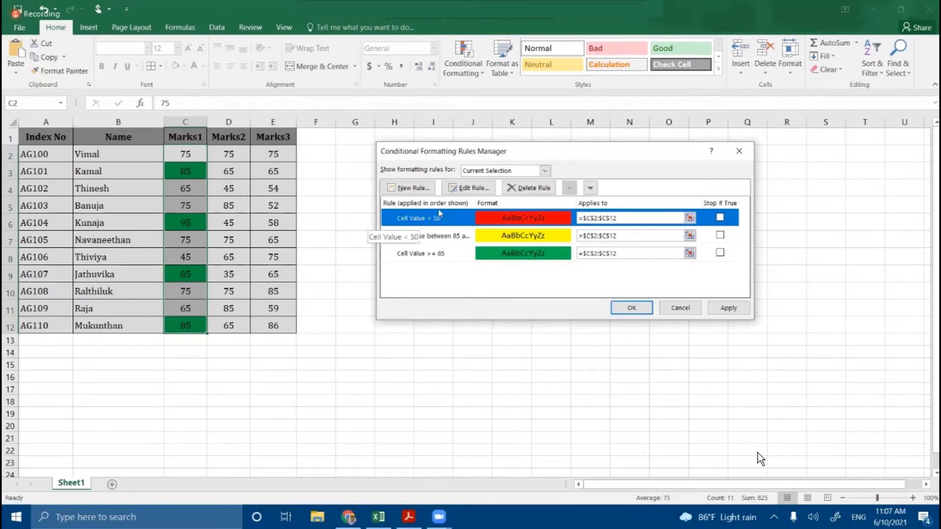
- Review the less-than-50 rule's definition and apply all three conditional formatting rules to the Marks1 cells
left_click(468, 188)
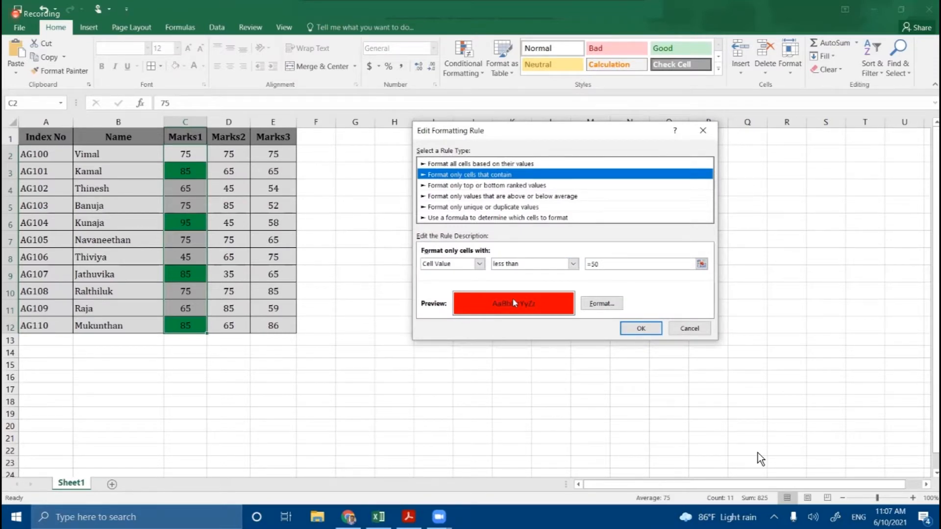
left_click(673, 330)
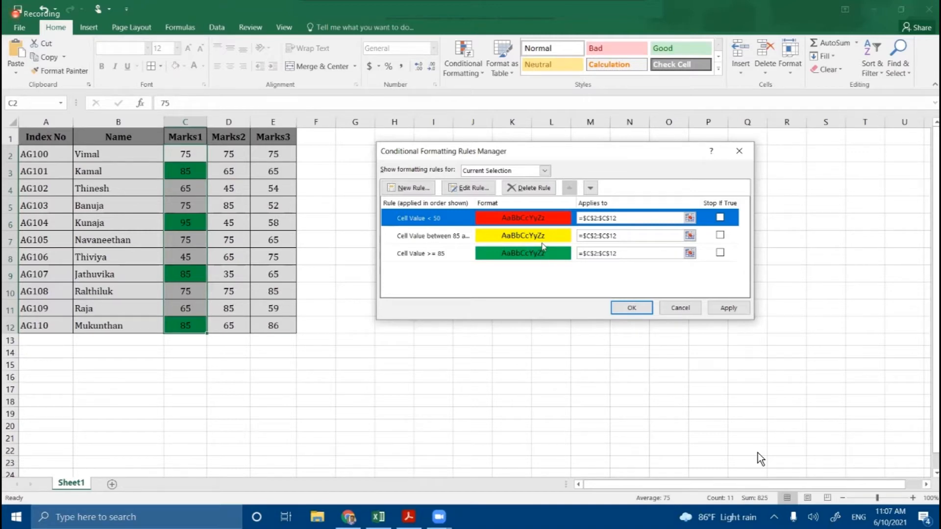
left_click(458, 236)
left_click(458, 255)
left_click(458, 240)
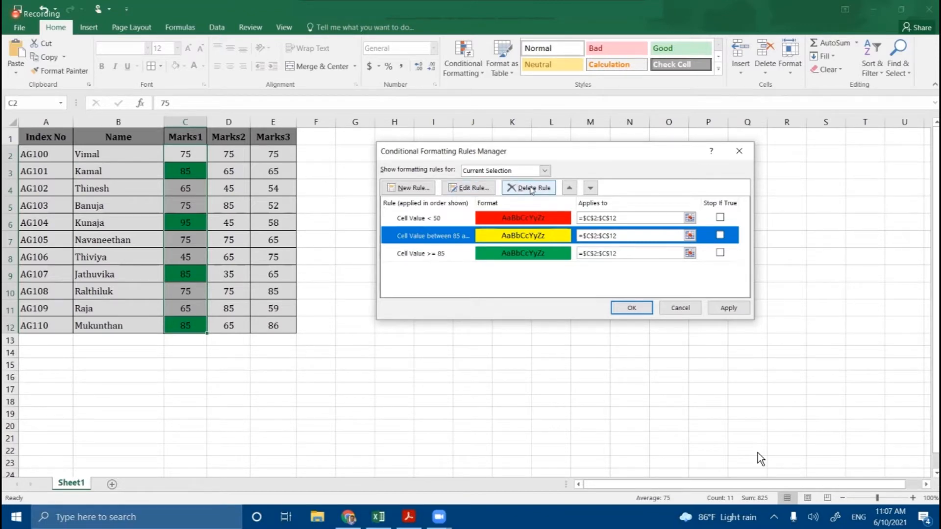
left_click(442, 259)
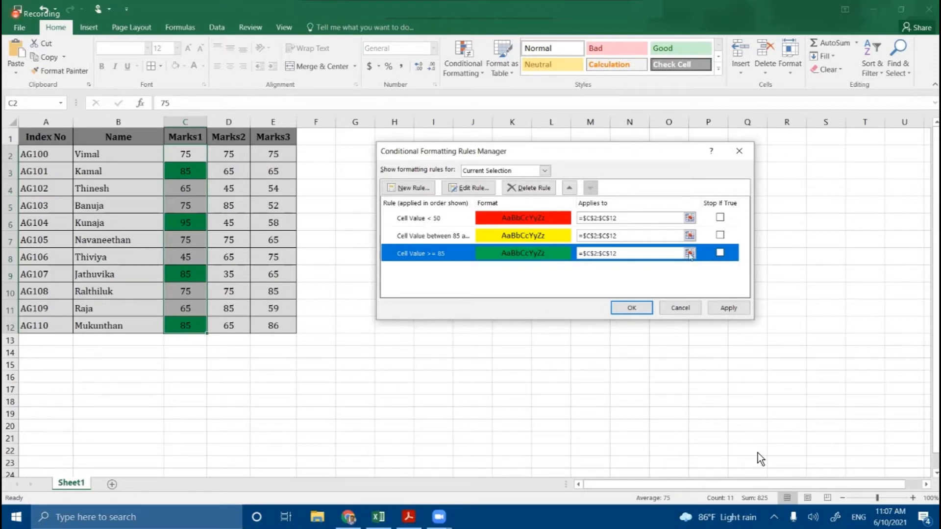
left_click(725, 307)
left_click(631, 307)
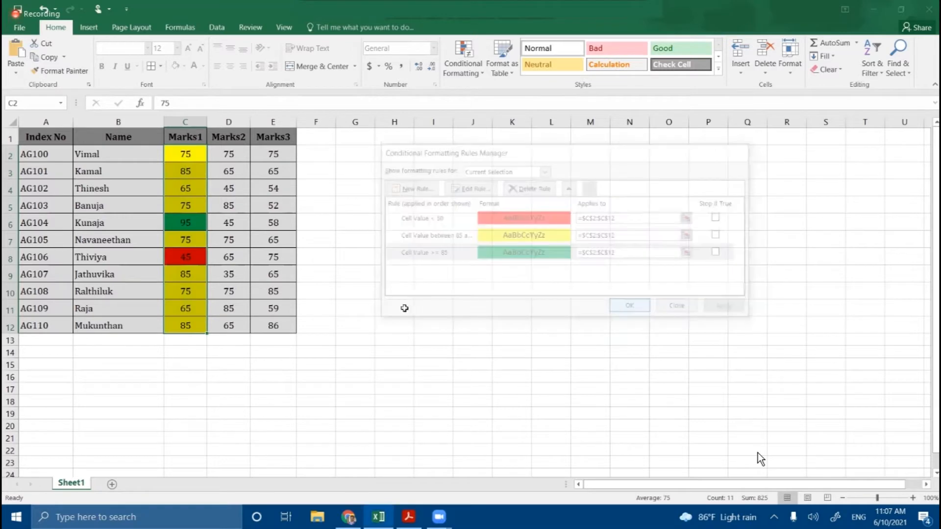
left_click(394, 307)
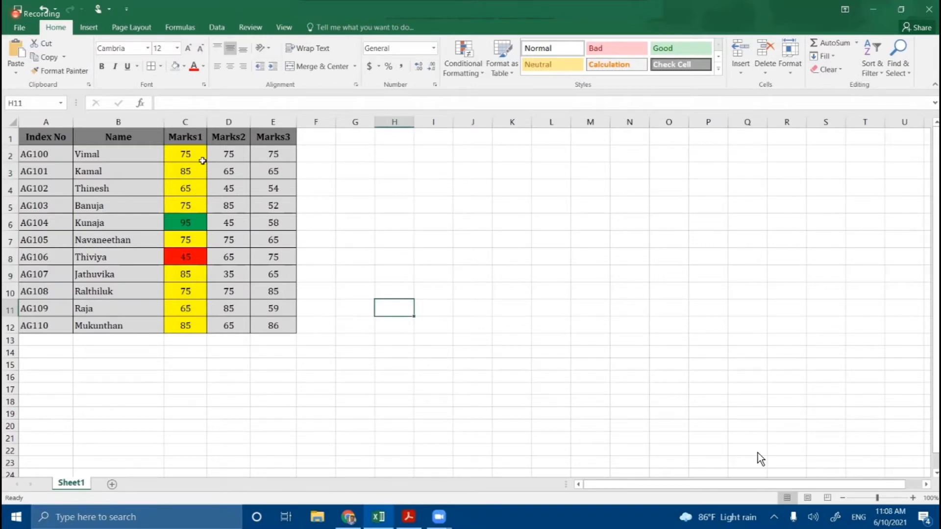
- Edit the yellow rule for C2:C12 to format values between 84 and 50, and apply the change
left_click_drag(197, 157, 196, 326)
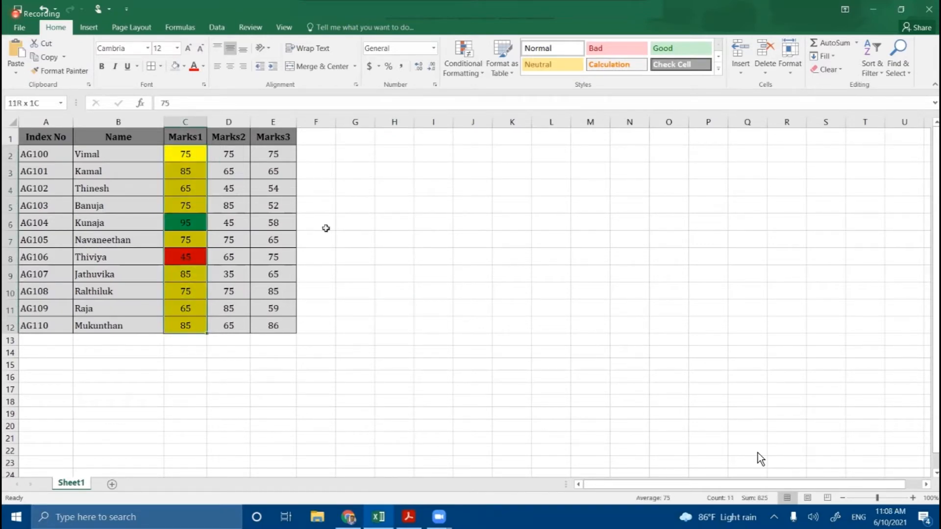
left_click(481, 73)
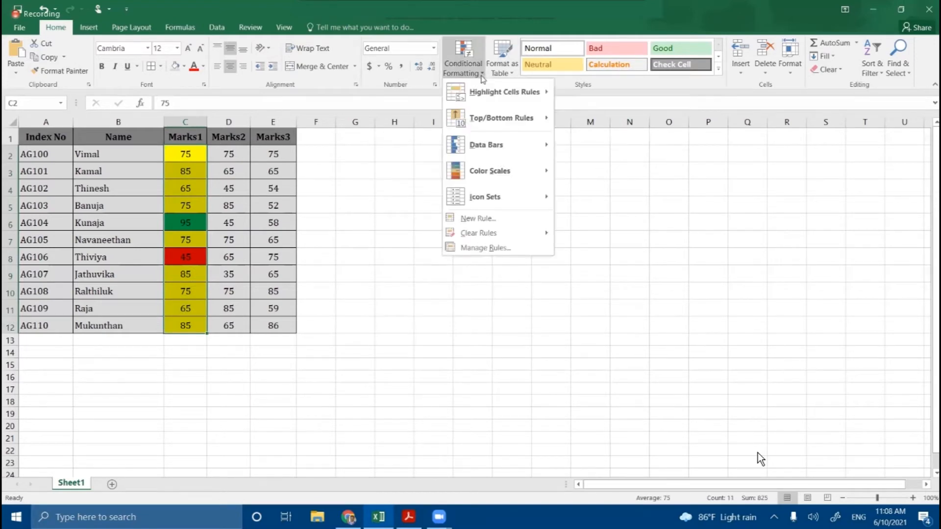
left_click(485, 248)
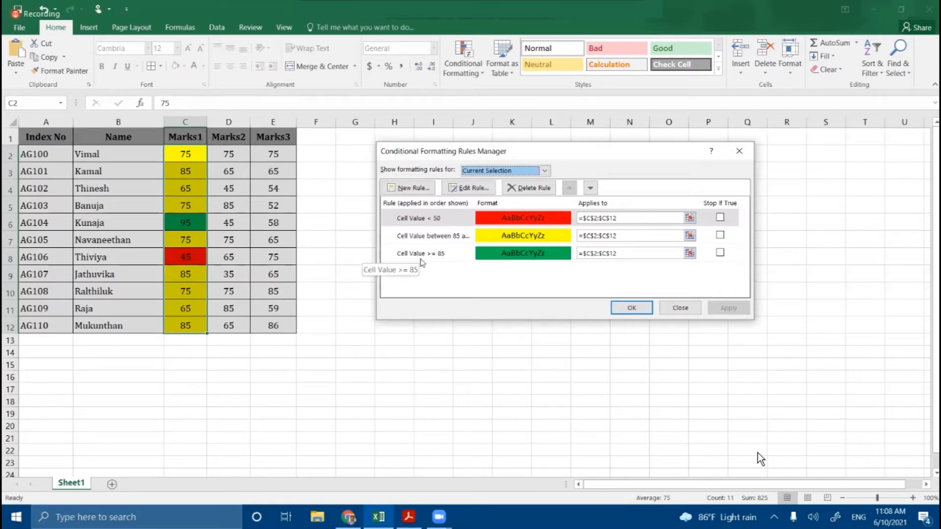
left_click(481, 233)
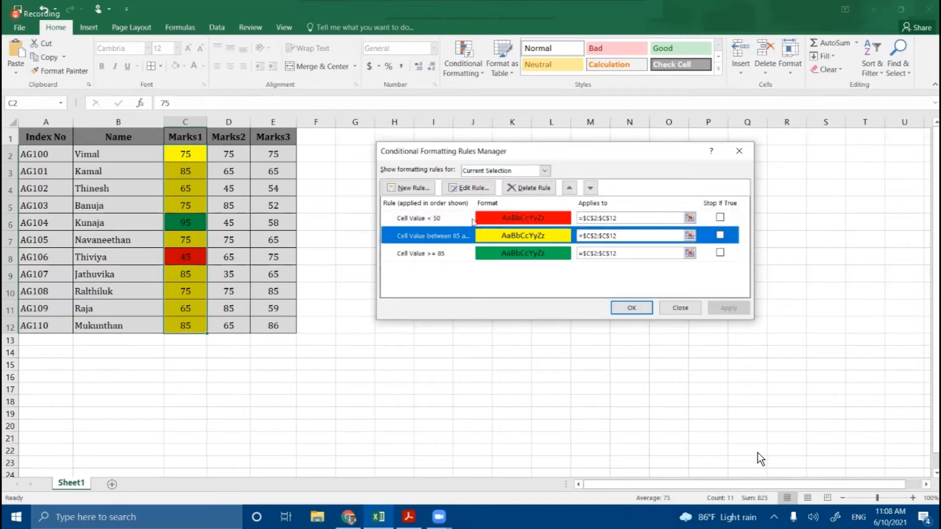
left_click(468, 187)
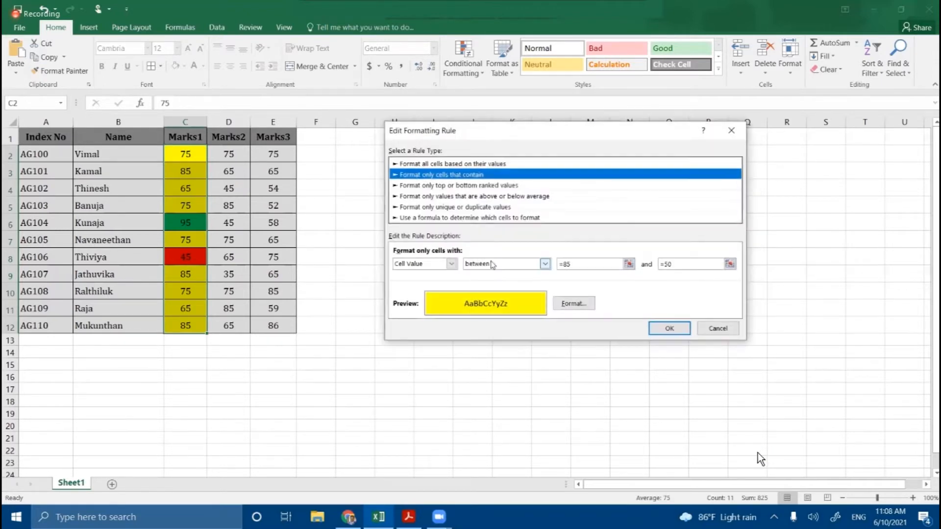
left_click(572, 269)
key("BackSpace")
type("4")
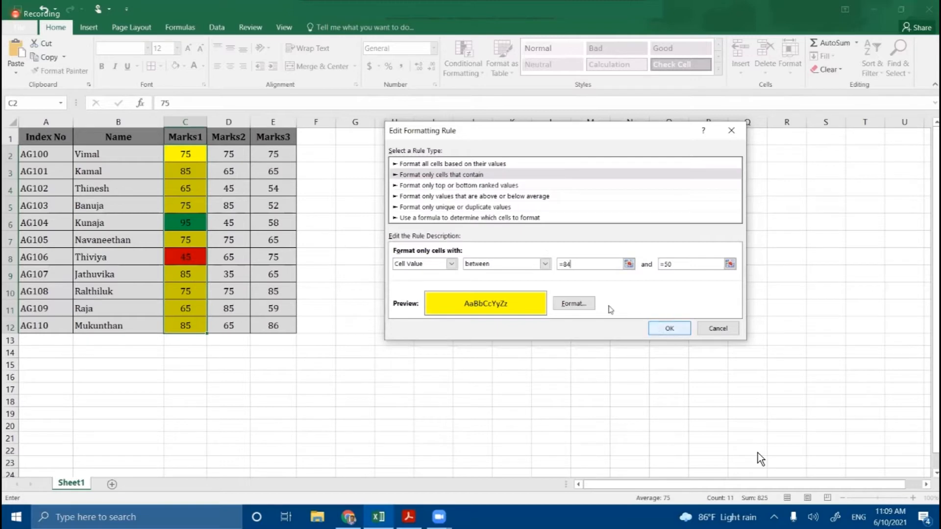
left_click(669, 329)
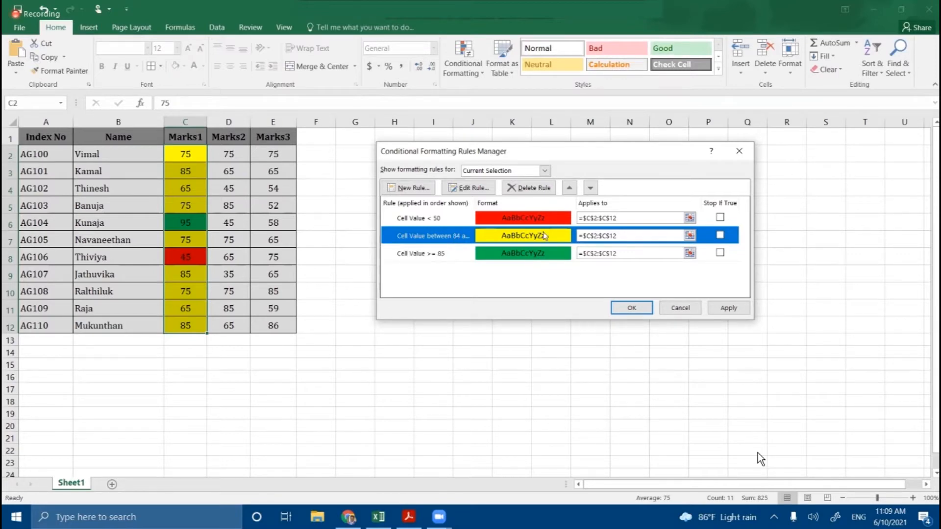
left_click(725, 309)
left_click(632, 308)
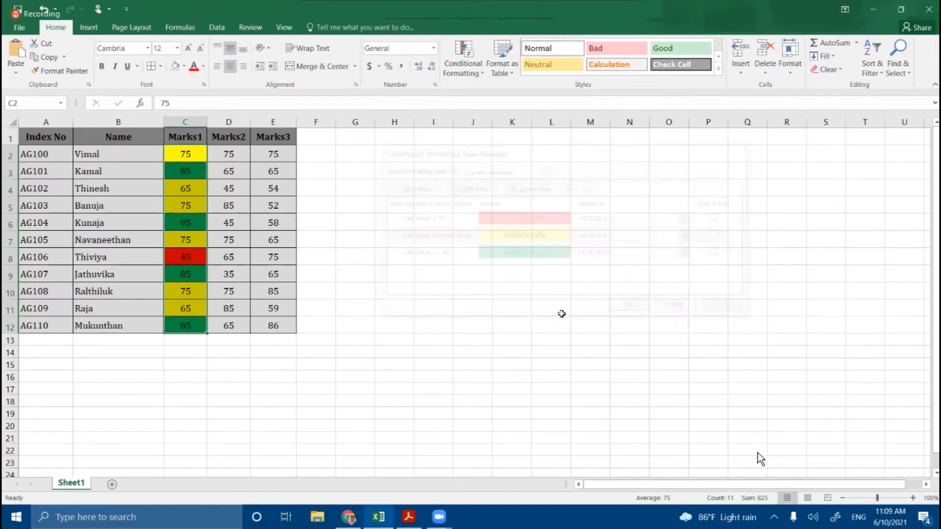
- Check the fill colours of Marks1 cells C3, C6 and C9 against their values
left_click(558, 310)
left_click(188, 175)
left_click(187, 223)
left_click(187, 271)
left_click(380, 260)
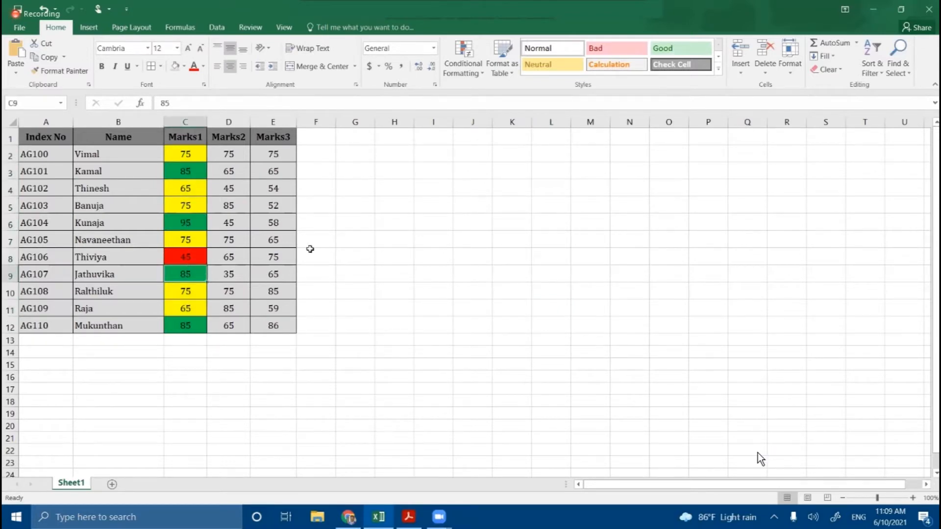
- Set the Marks1 value in C4 to 45 to test the red fill rule
left_click(198, 187)
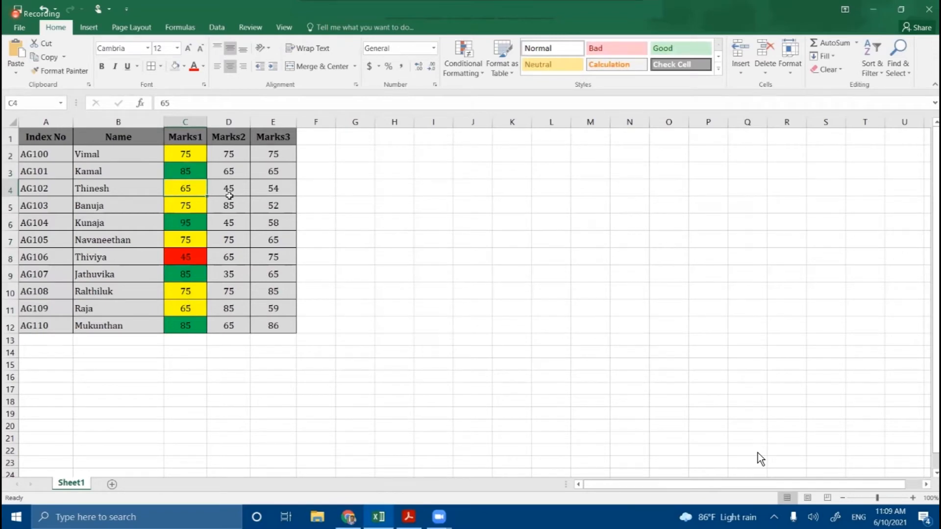
type("45")
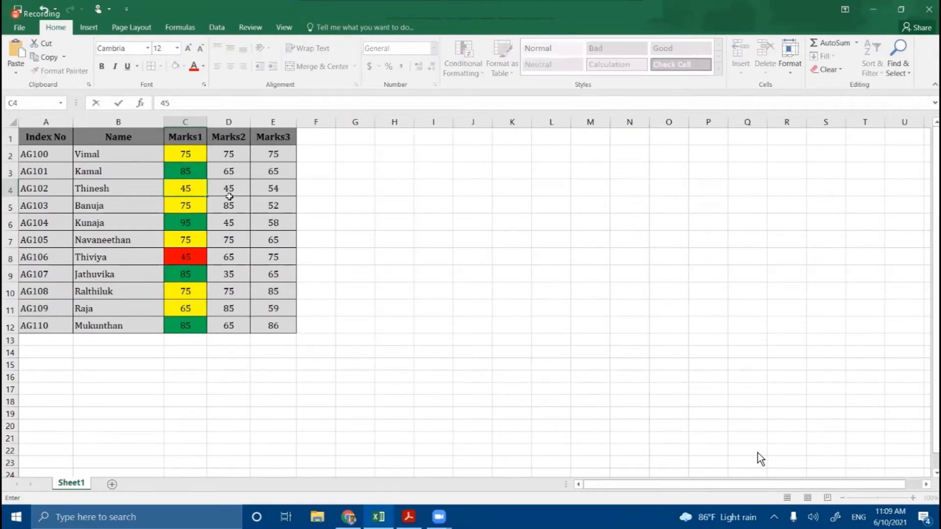
left_click(381, 201)
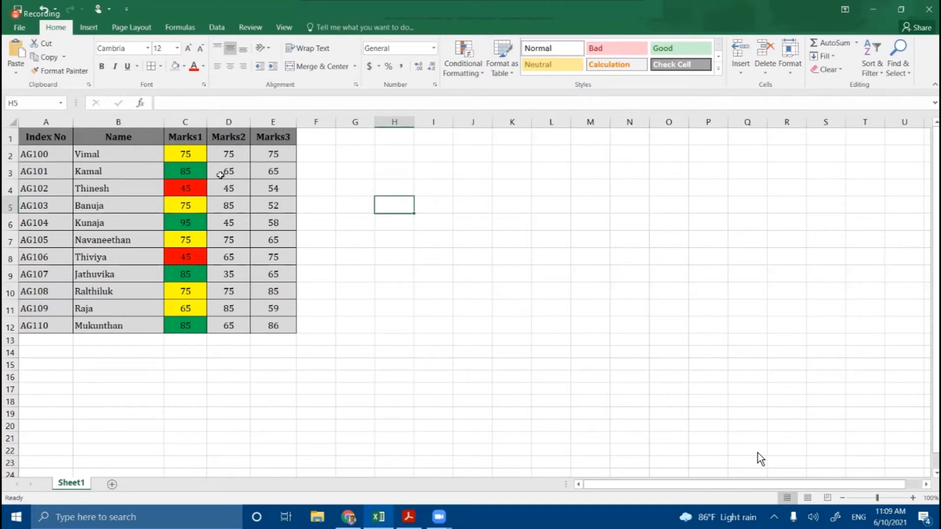
- Try copying the formatting of C2 to the Marks2 cell D2 with Format Painter, and undo it
left_click(194, 156)
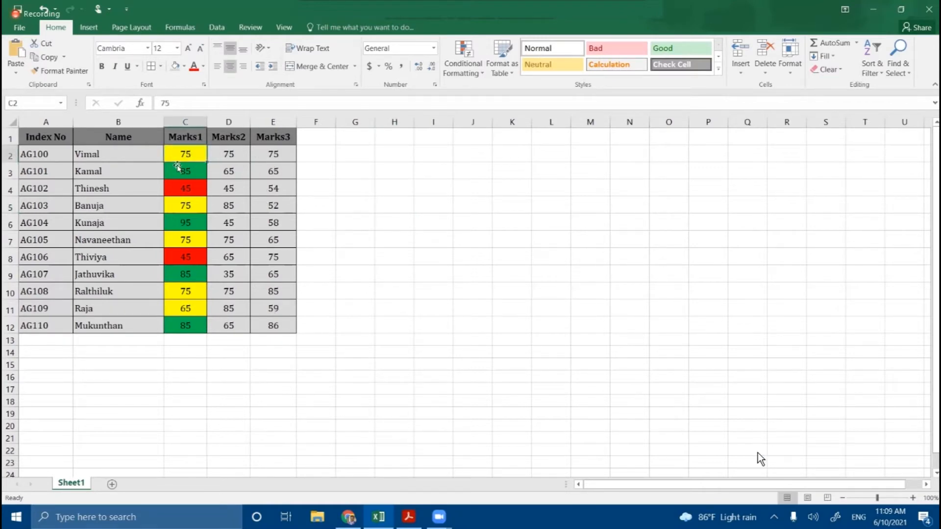
left_click(58, 71)
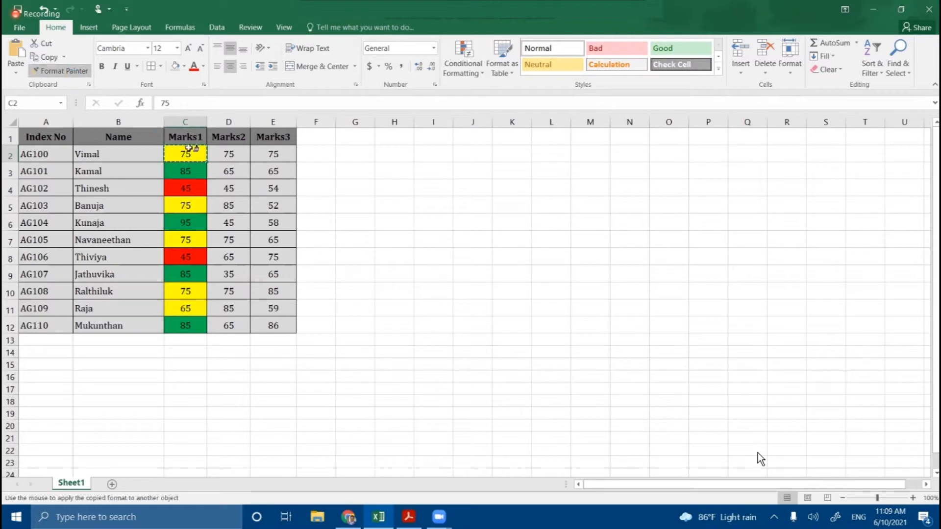
left_click(215, 153)
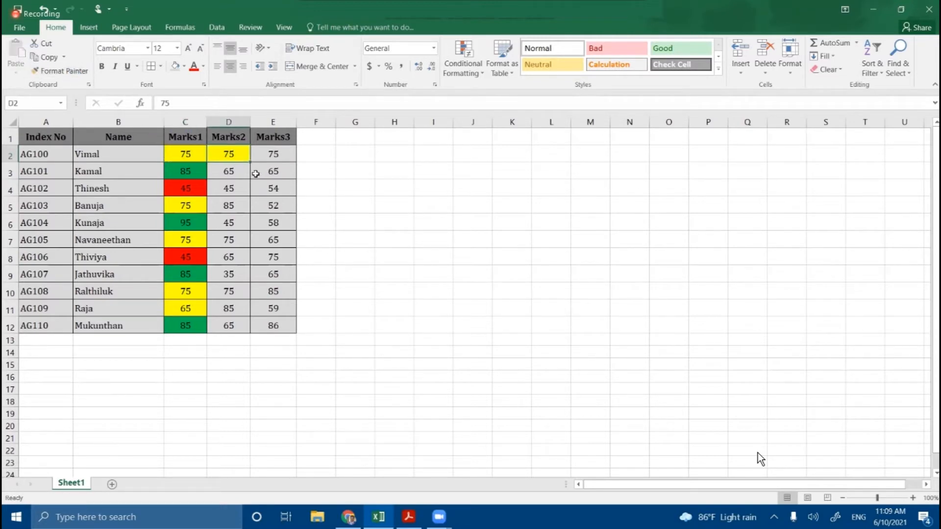
key("ctrl+z")
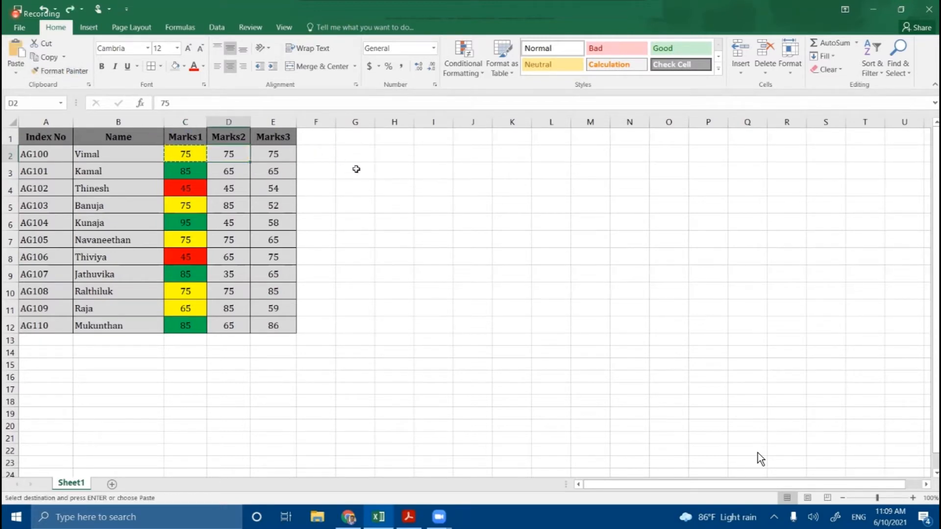
left_click(377, 175)
key("Escape")
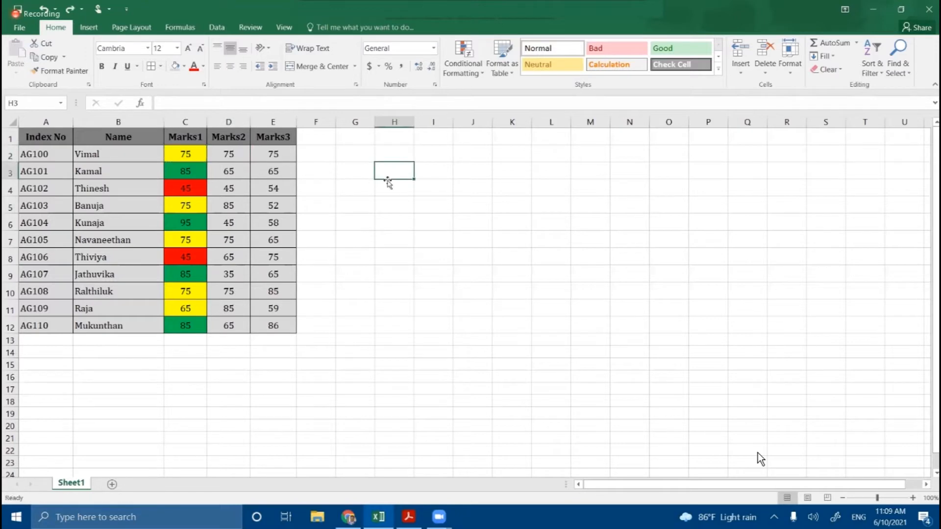
left_click(377, 216)
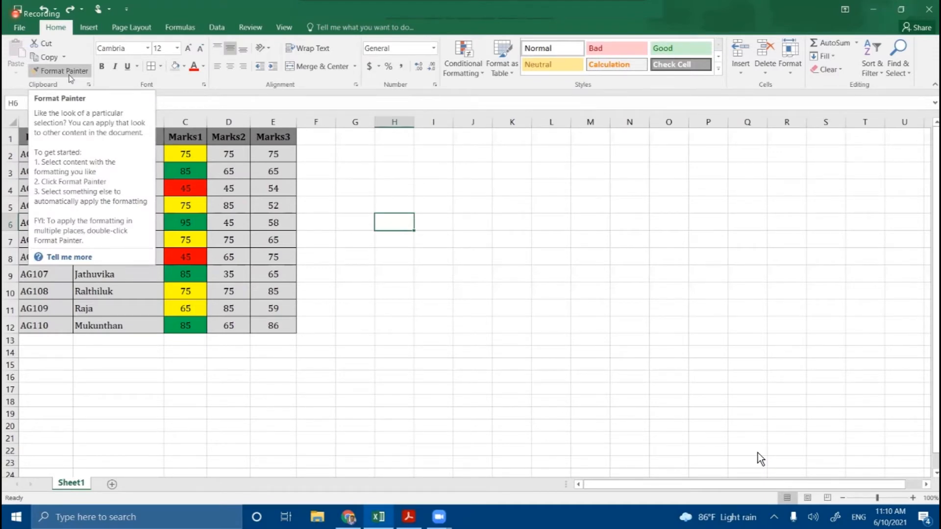
- Copy the formatting of Marks1 cell C2 to the Marks2 and Marks3 cells D2:E12 with Format Painter
left_click(49, 58)
left_click(179, 152)
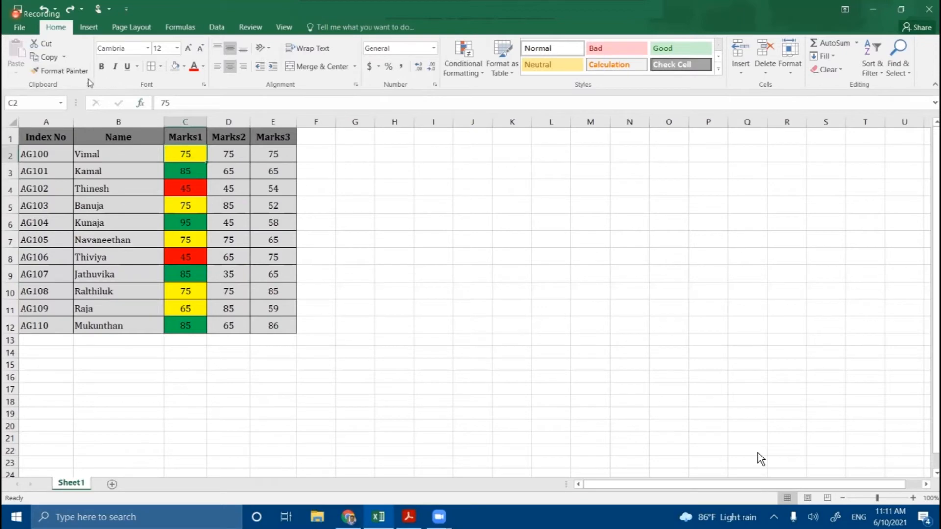
left_click(73, 72)
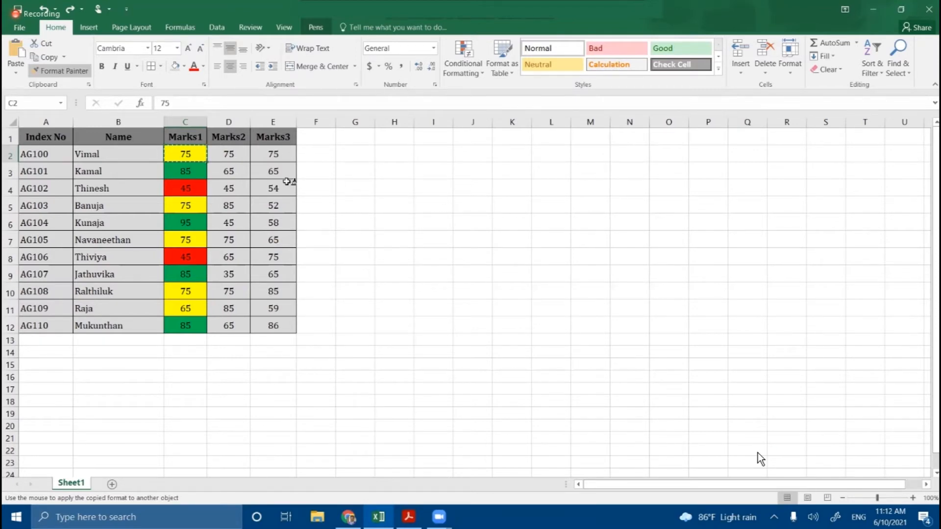
left_click(238, 155)
left_click_drag(265, 169, 269, 323)
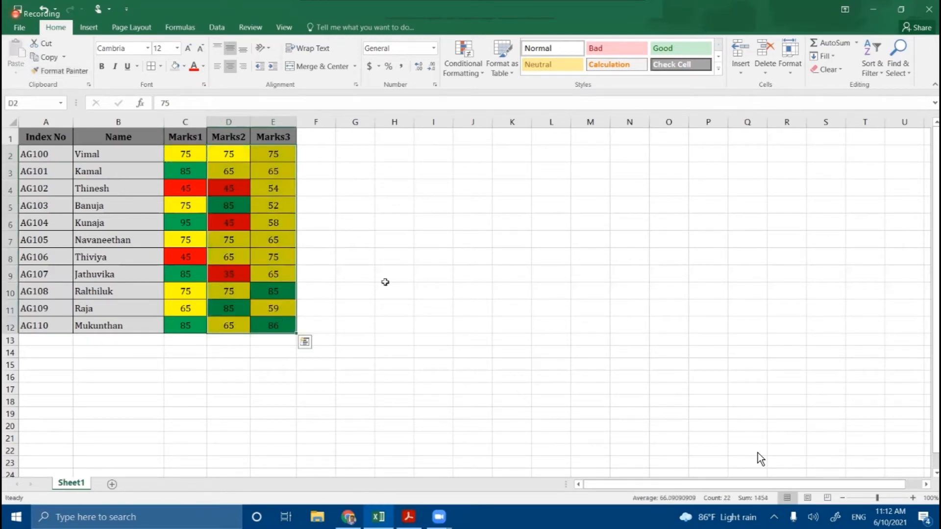
left_click(465, 255)
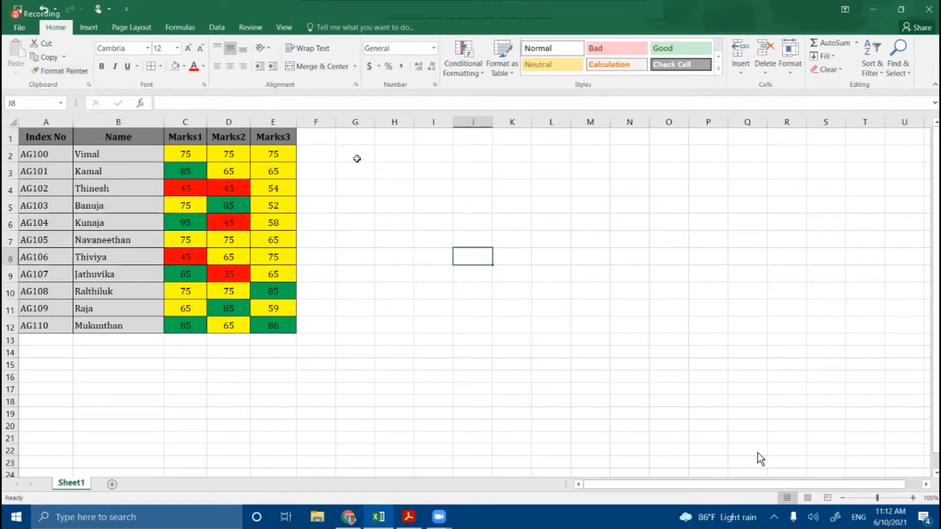
- Delete every conditional formatting rule for C2:E12 in the Conditional Formatting Rules Manager and apply the change
left_click_drag(185, 155, 274, 323)
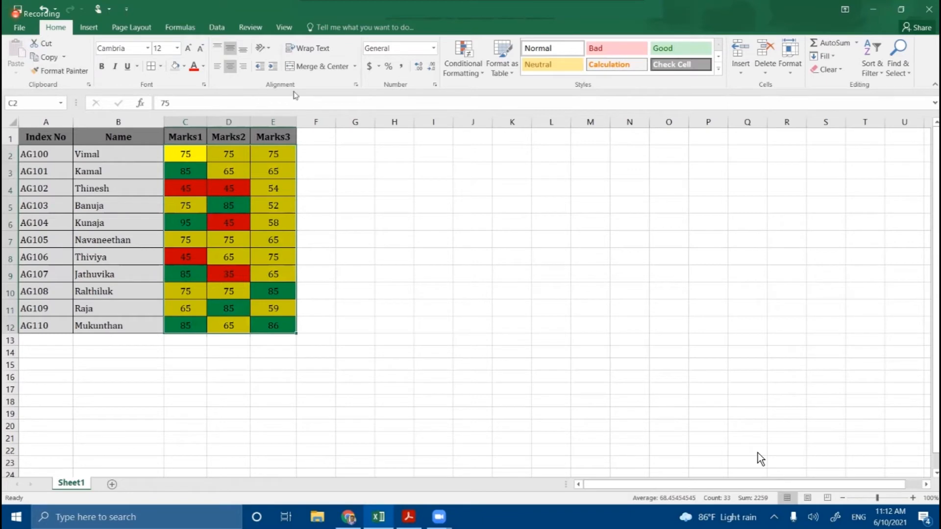
left_click(482, 73)
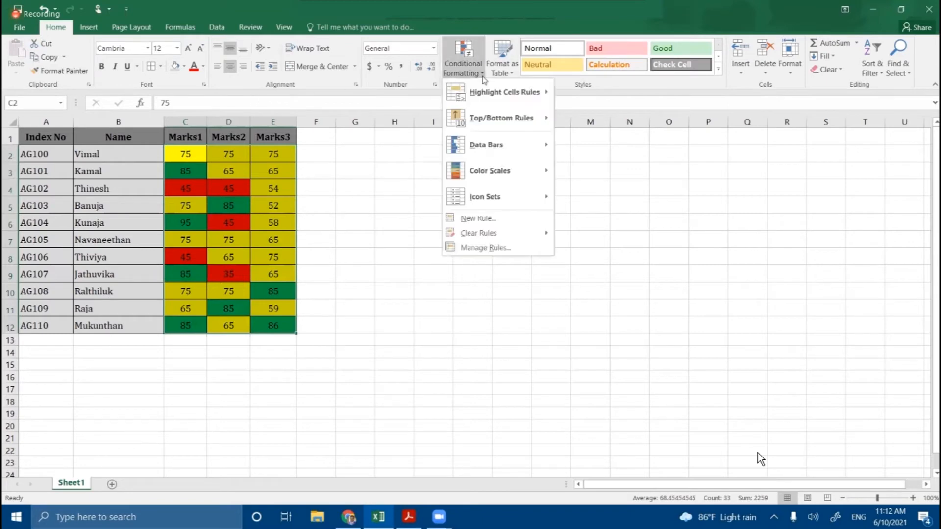
left_click(475, 249)
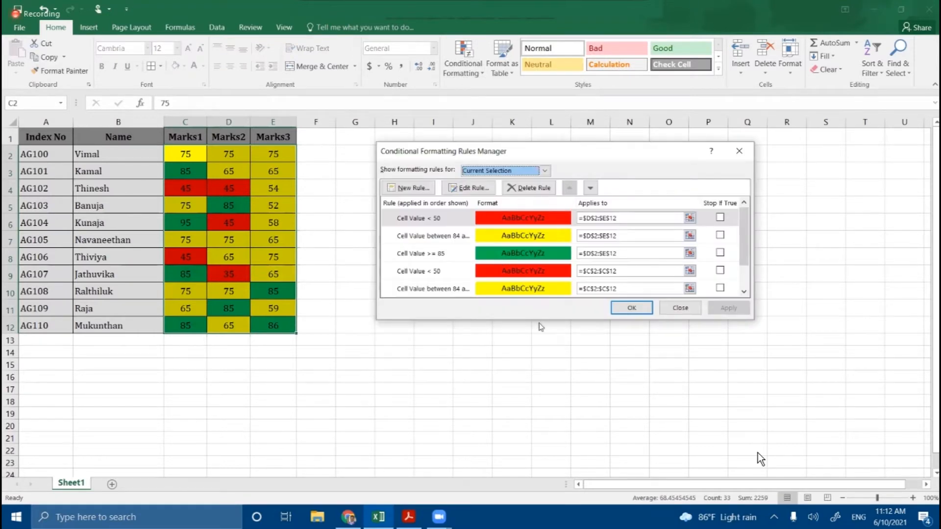
left_click_drag(745, 239, 746, 260)
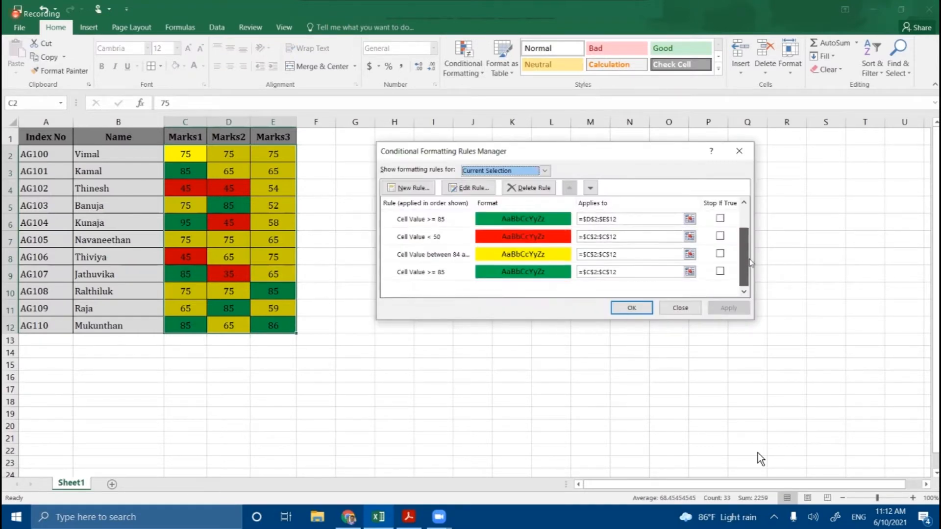
left_click(430, 269)
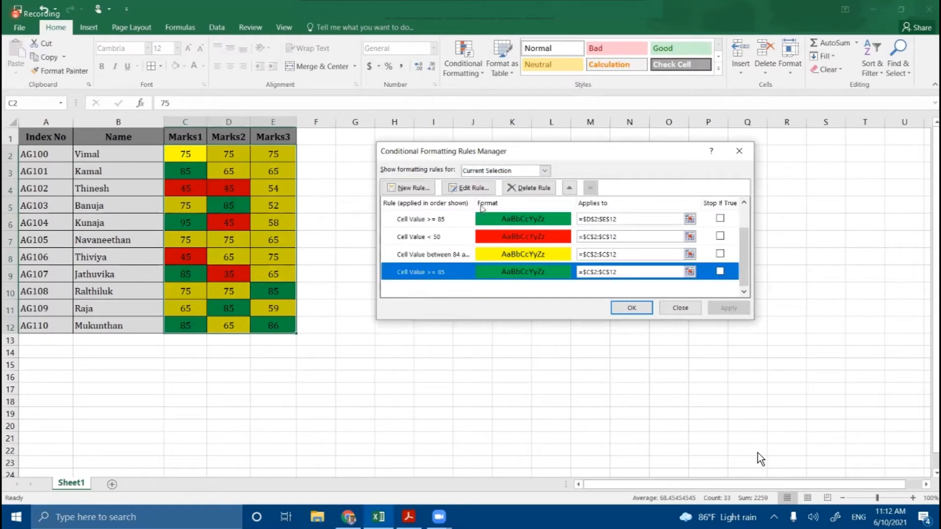
left_click(514, 188)
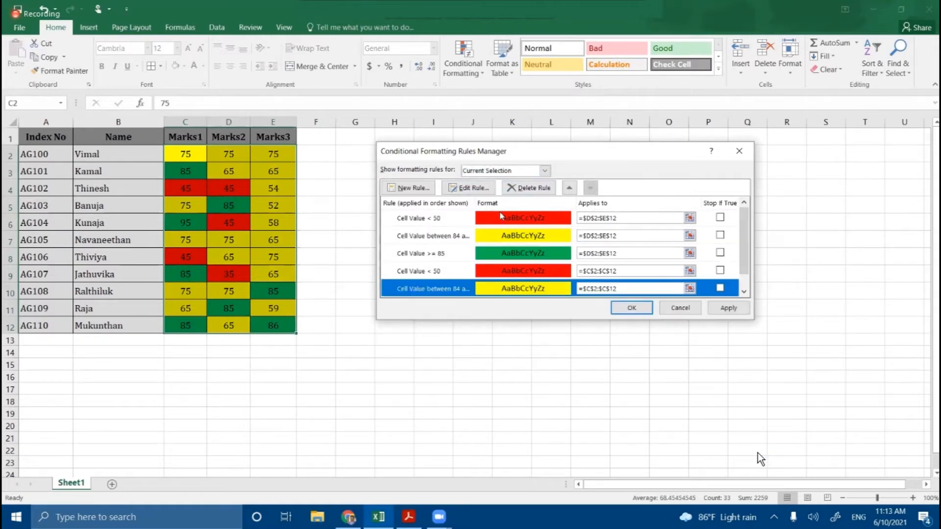
left_click(524, 188)
left_click(523, 188)
left_click(523, 189)
left_click(523, 188)
left_click(523, 189)
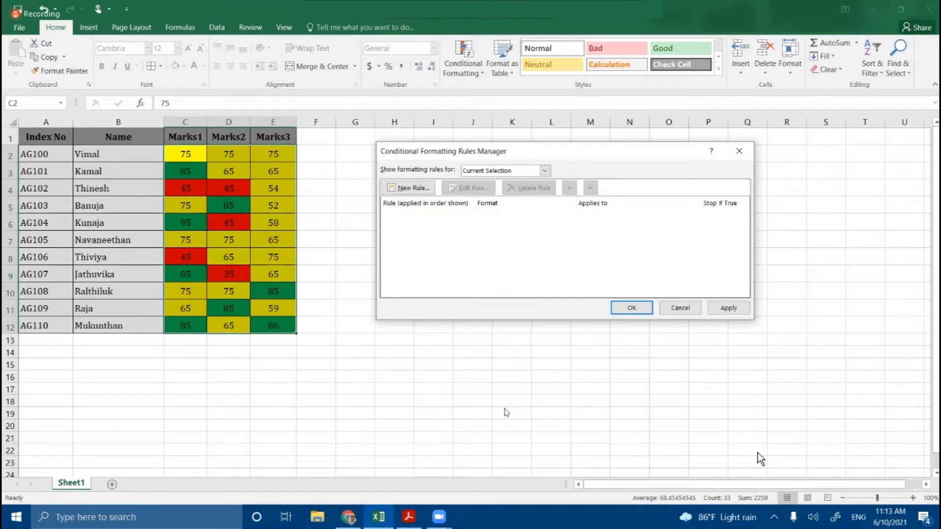
left_click(719, 310)
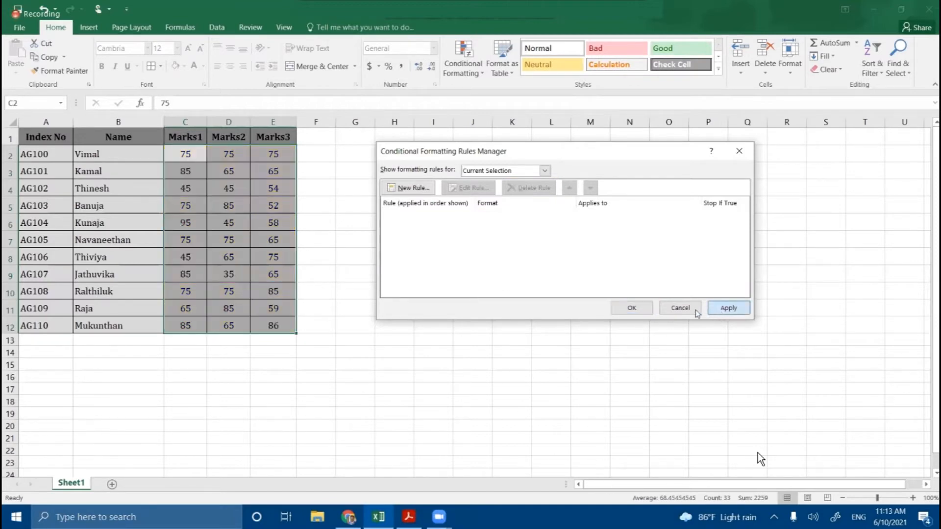
left_click(631, 308)
left_click(515, 306)
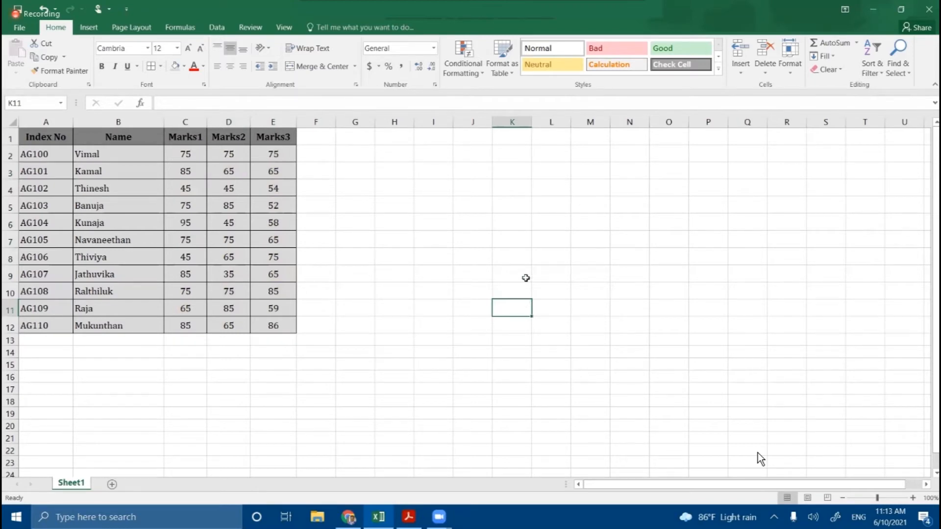
- Undo the deletion of the conditional formatting rules
left_click(482, 74)
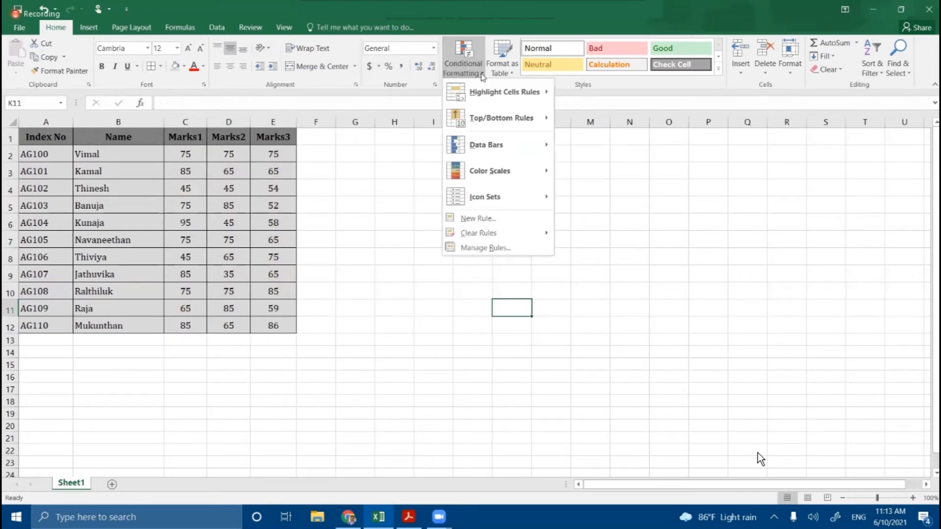
left_click(440, 323)
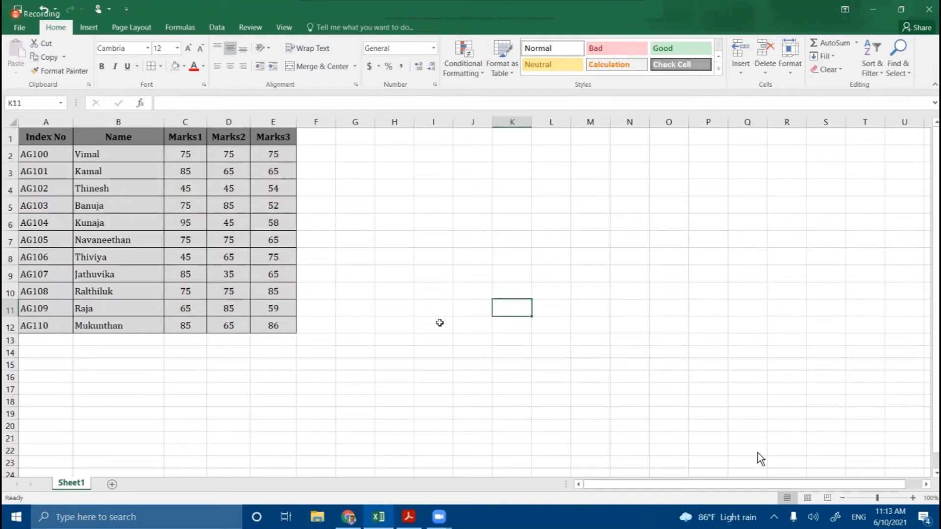
key("ctrl+z")
left_click(433, 322)
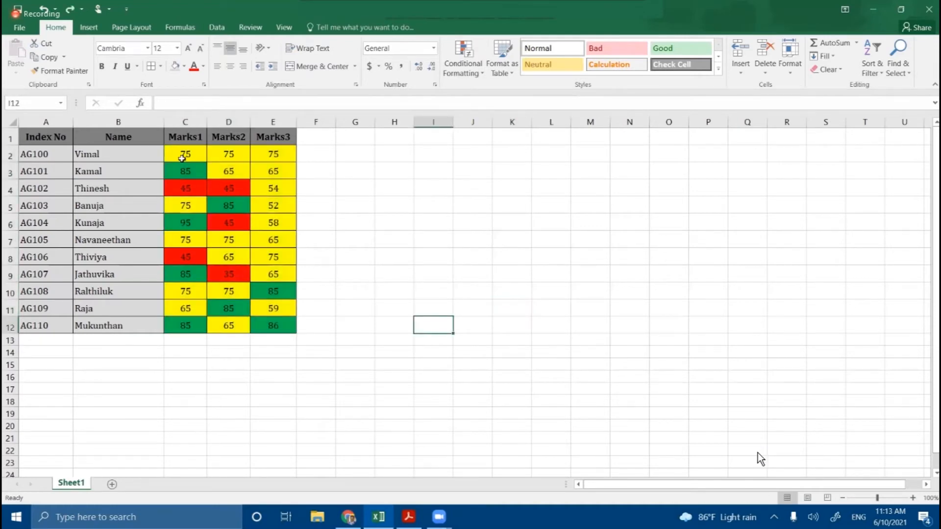
- Clear the conditional formatting rules from only the selected marks cells C2:E12
mouse_move(185, 154)
left_mouse_down()
mouse_move(263, 211)
mouse_move(277, 325)
left_mouse_up()
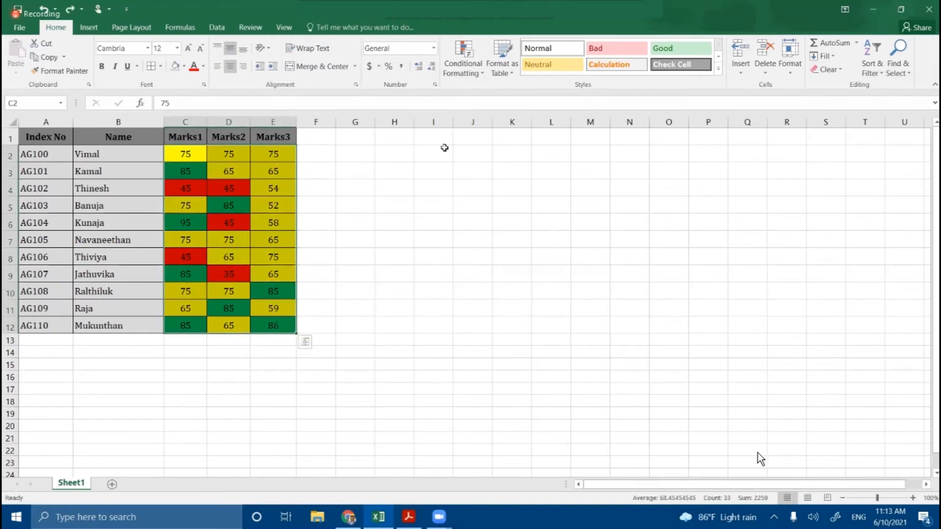
left_click(463, 64)
mouse_move(478, 234)
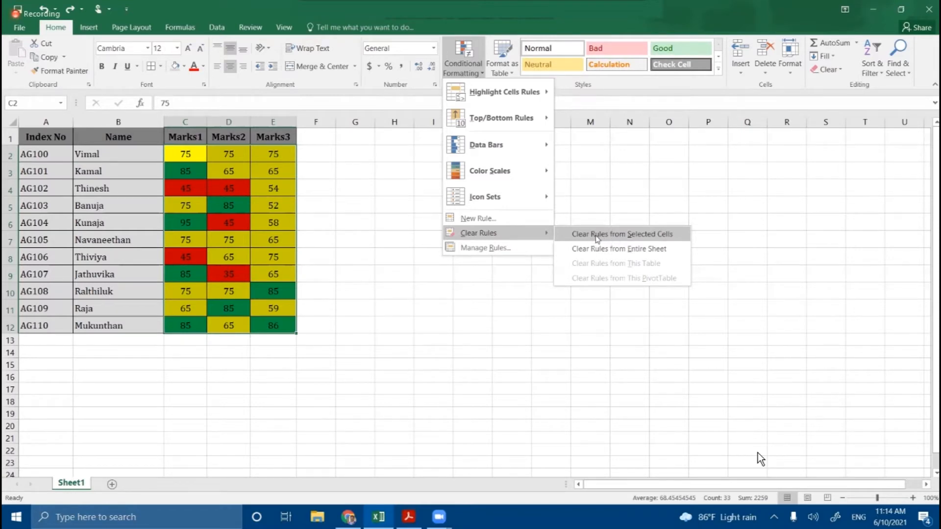
left_click(595, 236)
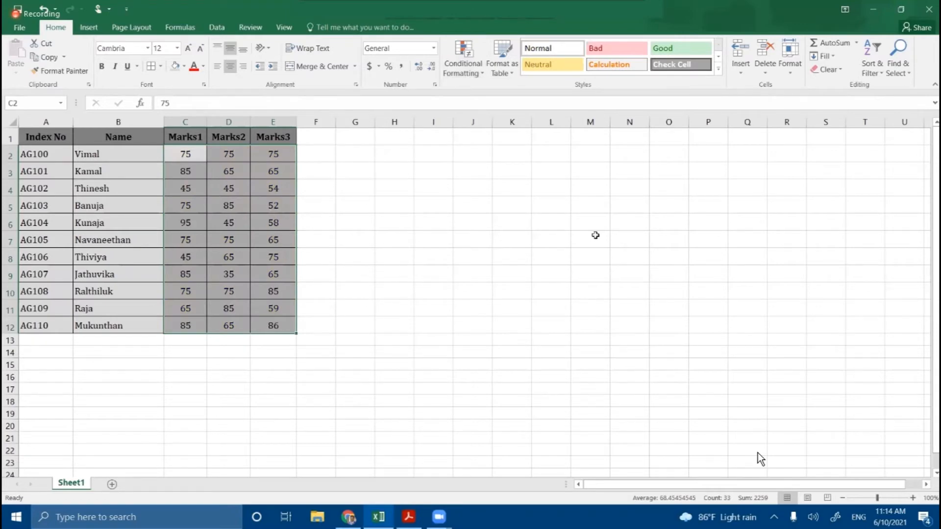
left_click(528, 255)
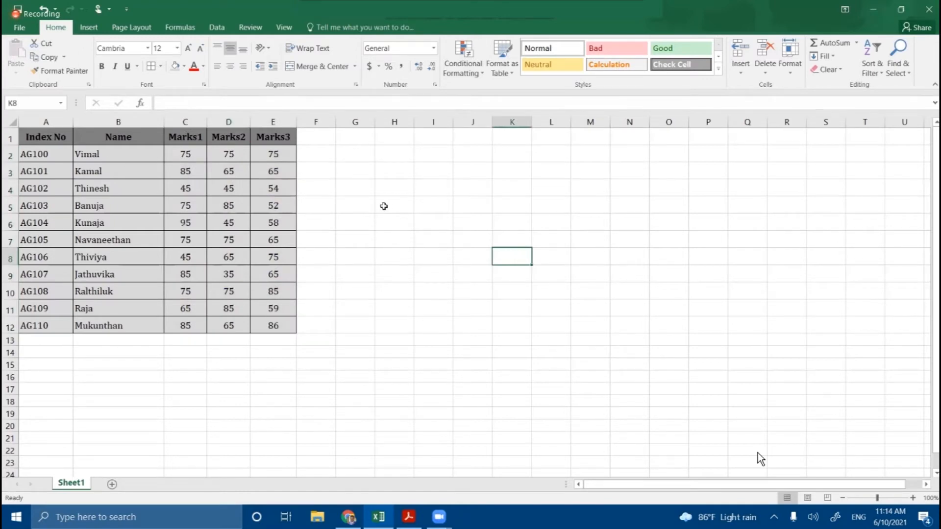
left_click_drag(50, 140, 258, 321)
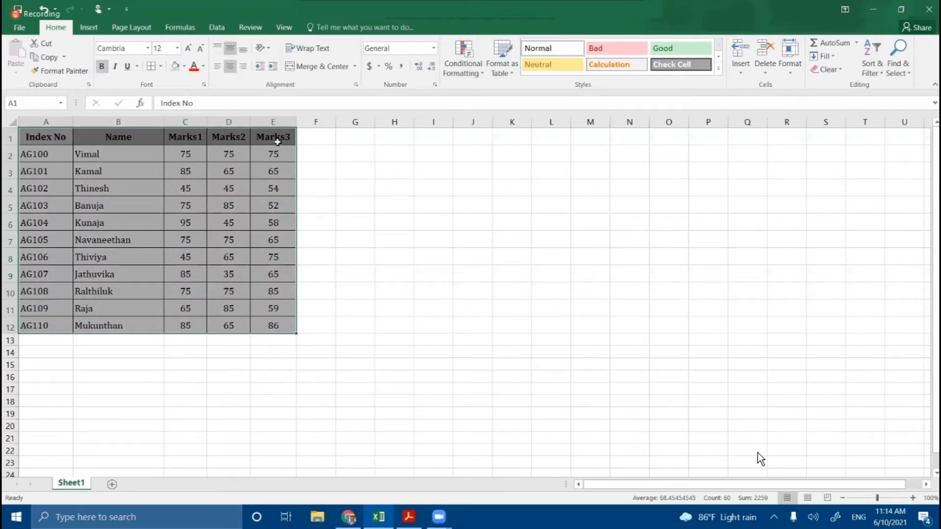
left_click_drag(46, 140, 279, 136)
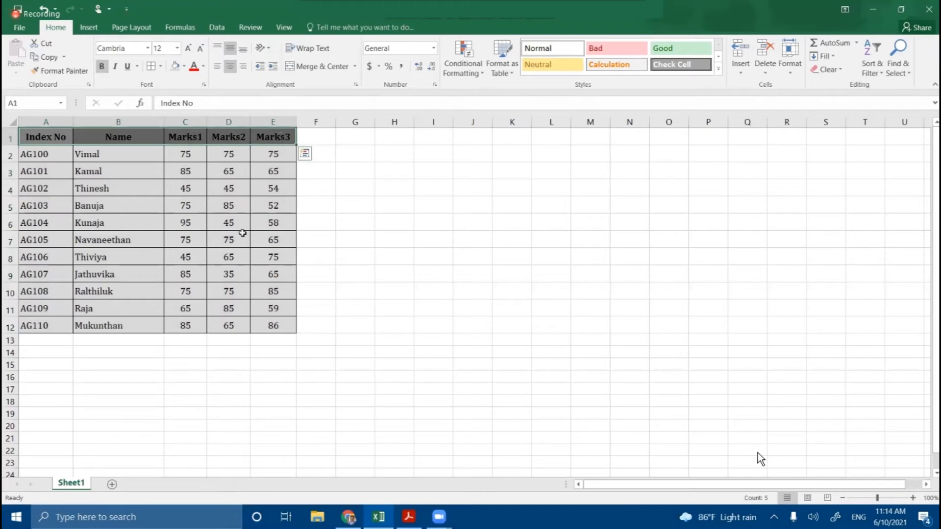
left_click(351, 170)
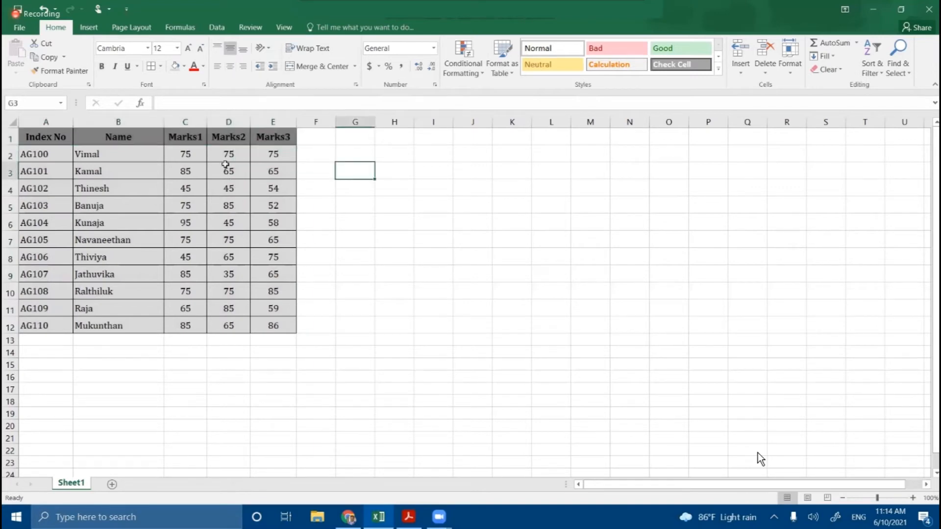
left_click_drag(38, 154, 272, 325)
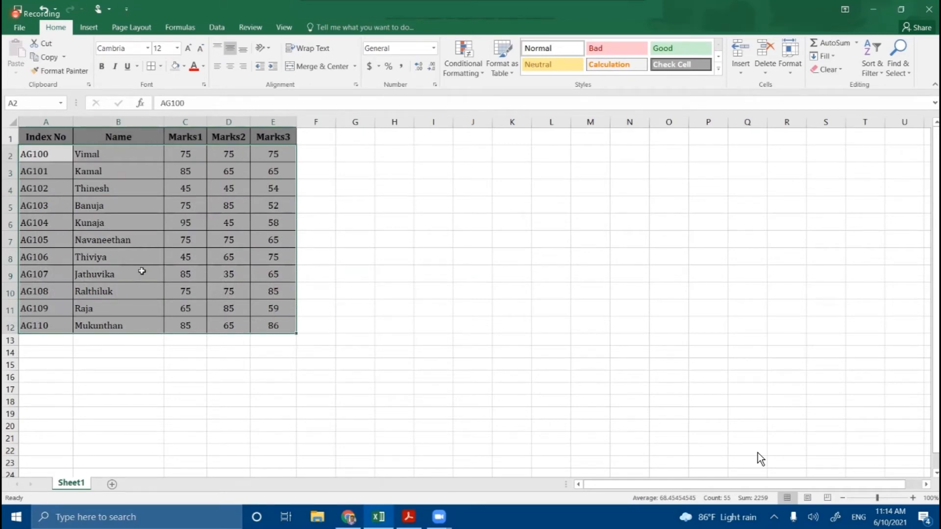
left_click(156, 243)
- Format A1:E12 as a table with headers, using the grey banded style from the second row of Medium styles
left_click_drag(44, 137, 258, 325)
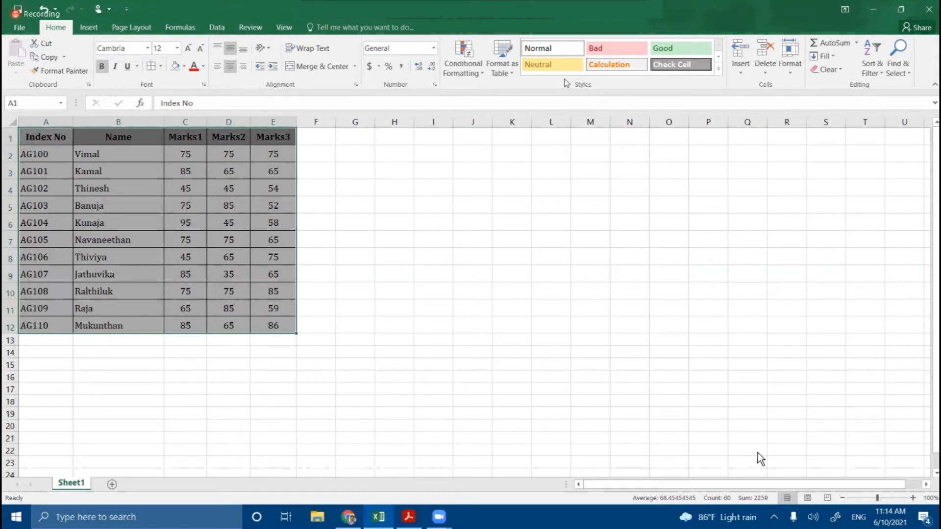
left_click(512, 73)
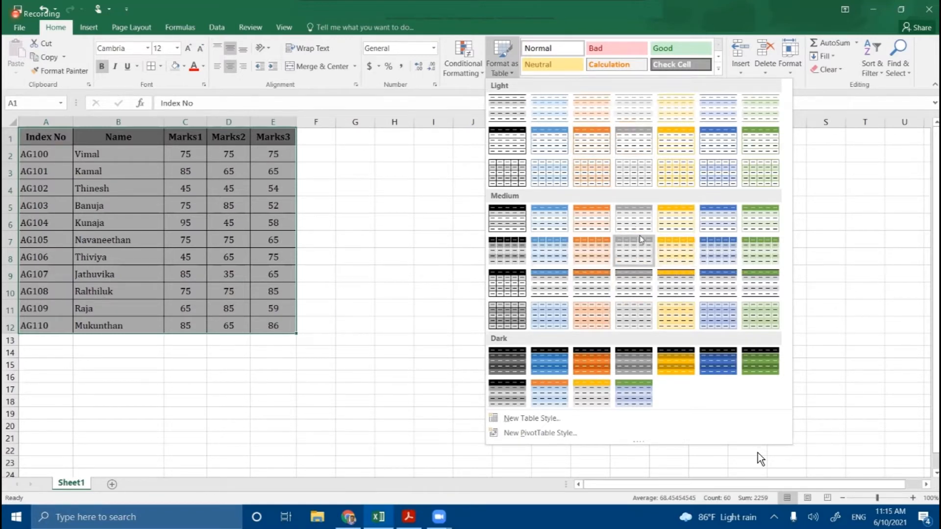
left_click(635, 254)
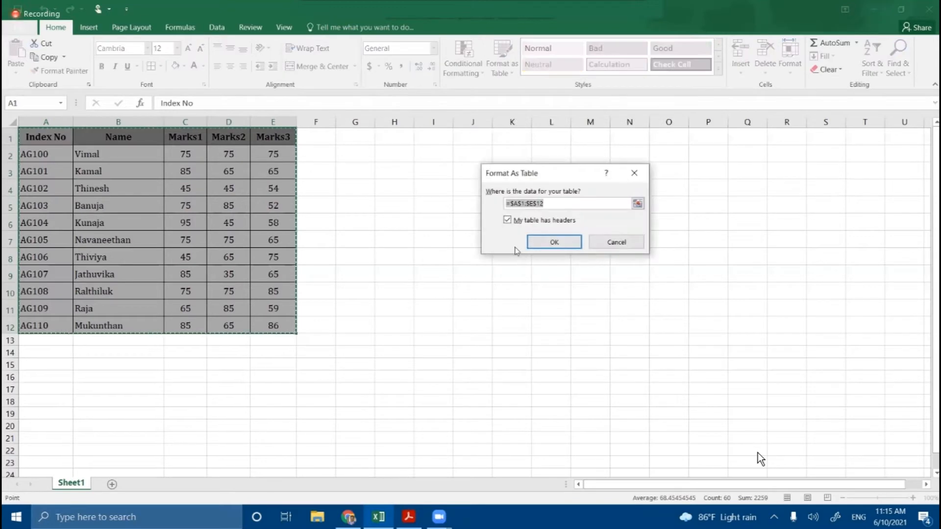
left_click(535, 245)
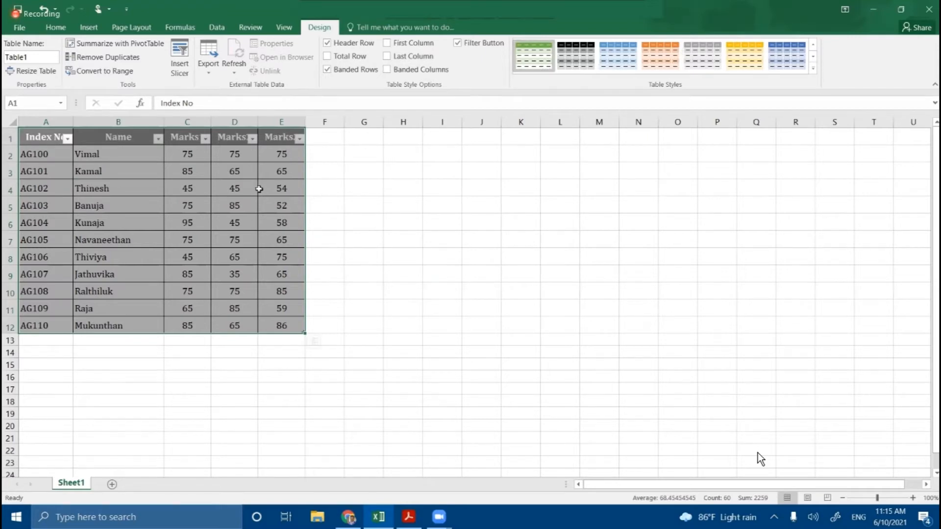
left_click(365, 203)
left_click_drag(51, 139, 281, 326)
left_click(431, 273)
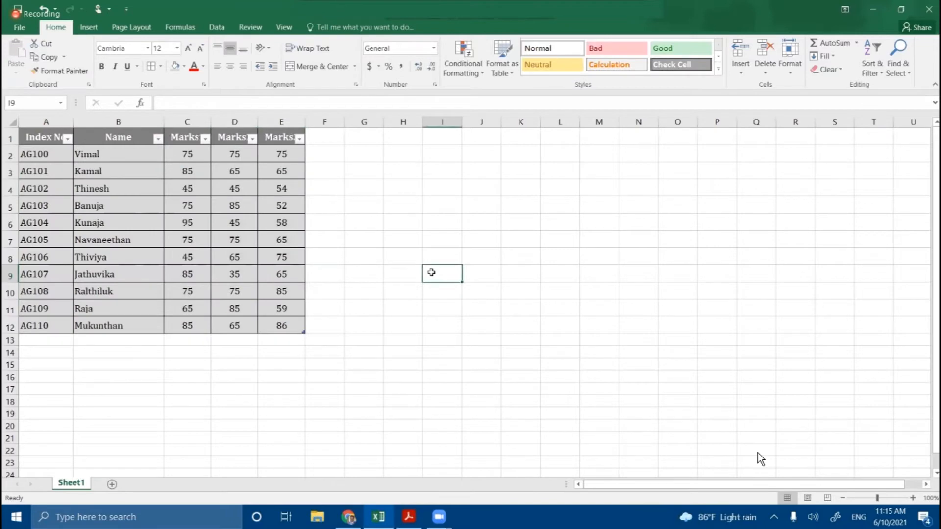
- Undo the table formatting of A1:E12
key("ctrl+z")
key("ctrl+z")
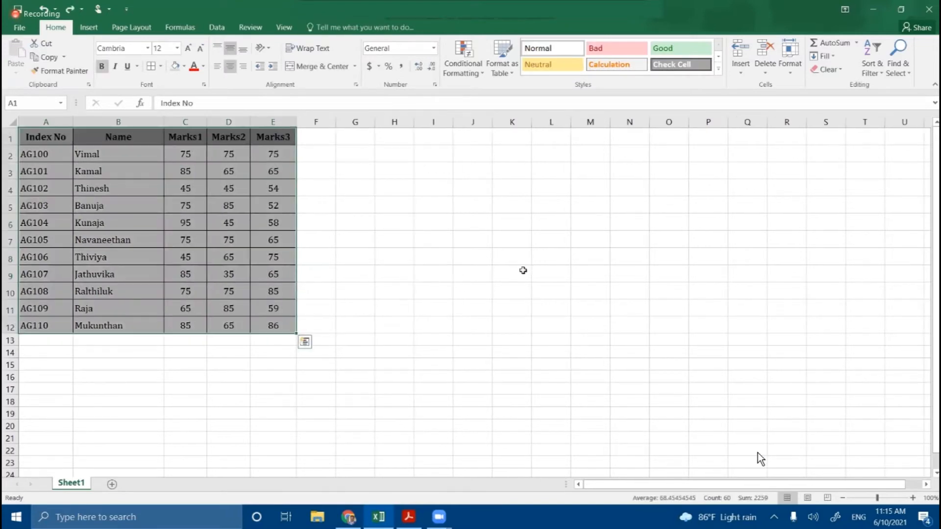
left_click(530, 270)
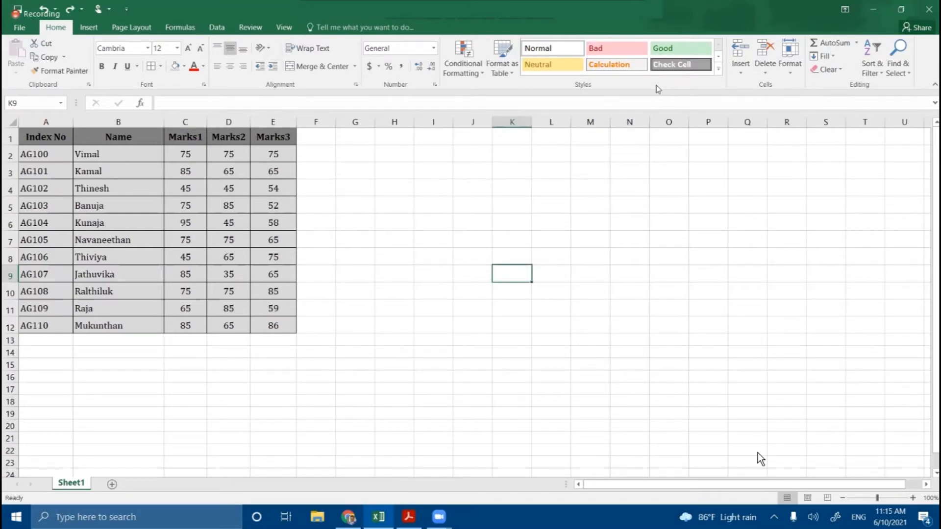
left_click(574, 201)
- Widen column F slightly and enter the heading Total in F1
left_click_drag(336, 122, 350, 127)
left_click(333, 136)
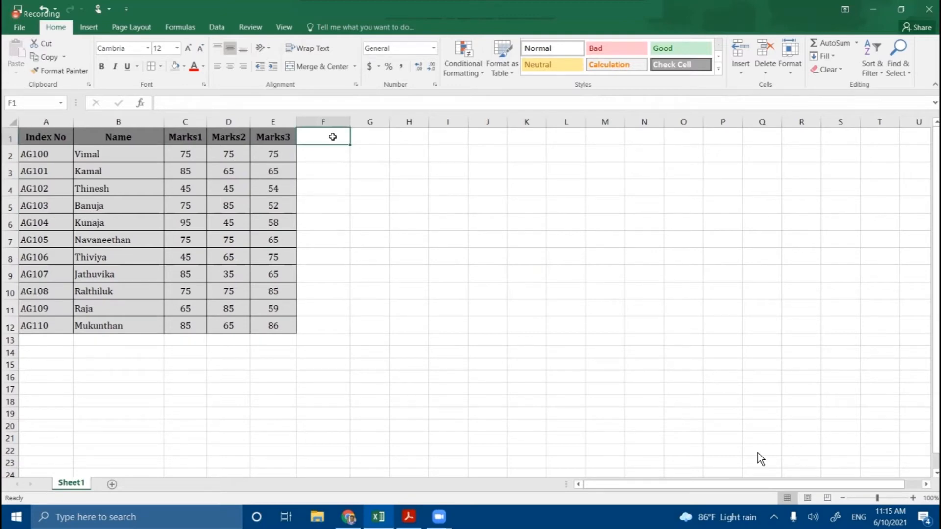
type("Totla")
key("BackSpace")
type("al")
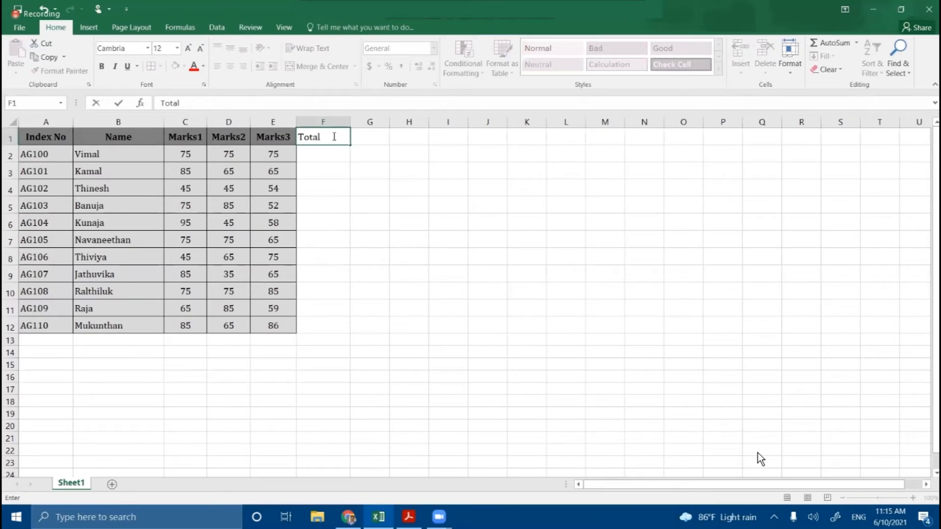
left_click(323, 186)
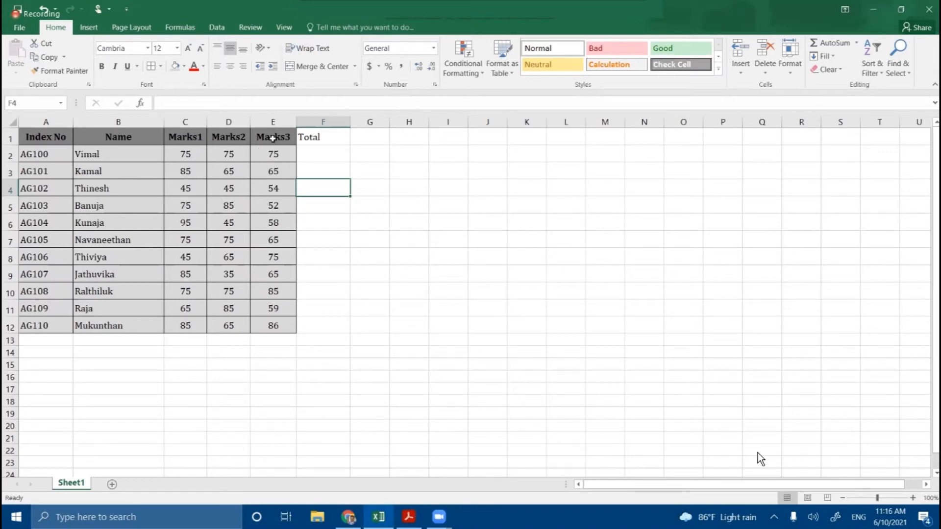
- Enter the formula =C2+D2+E2 in F2 to add the first student's three marks
left_click_drag(198, 155, 273, 155)
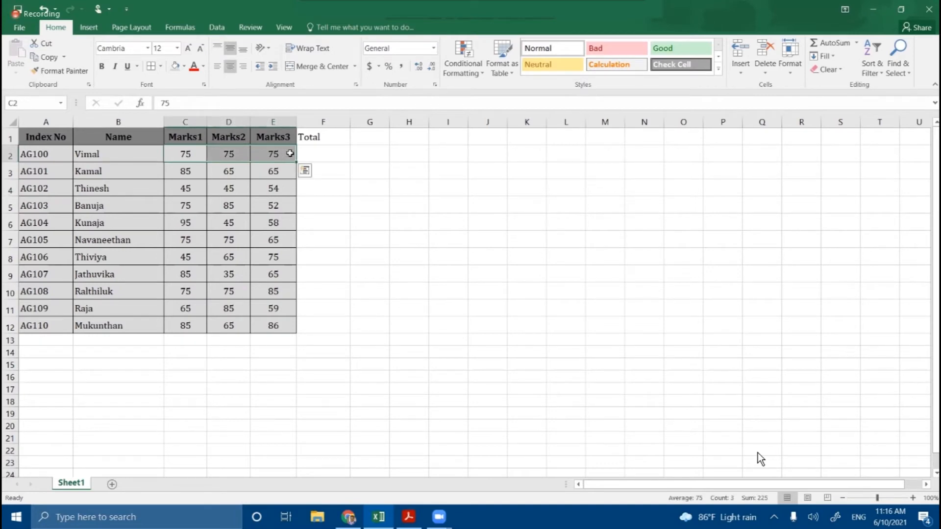
left_click(316, 157)
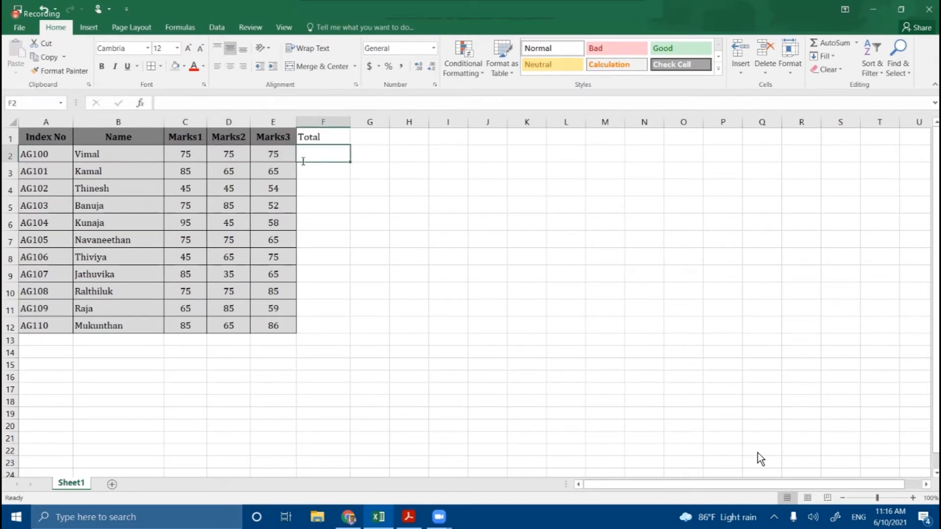
type("=")
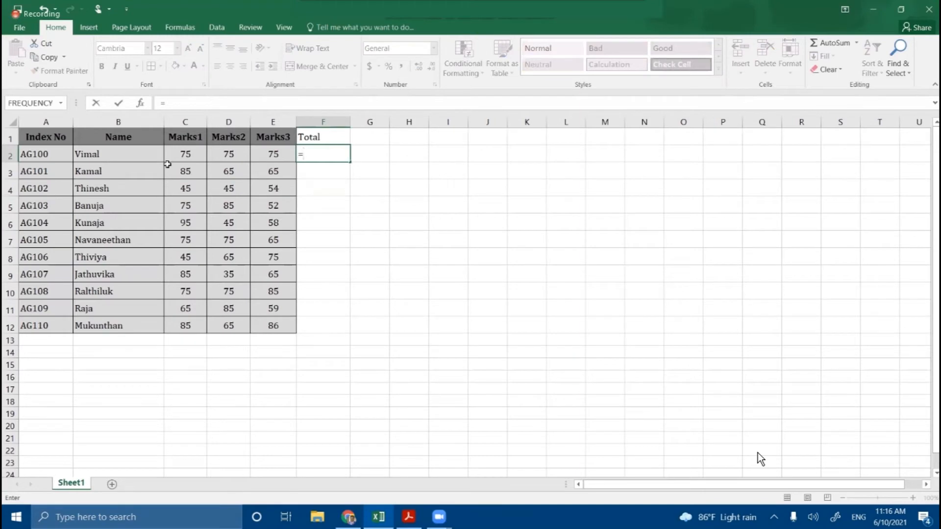
left_click(185, 153)
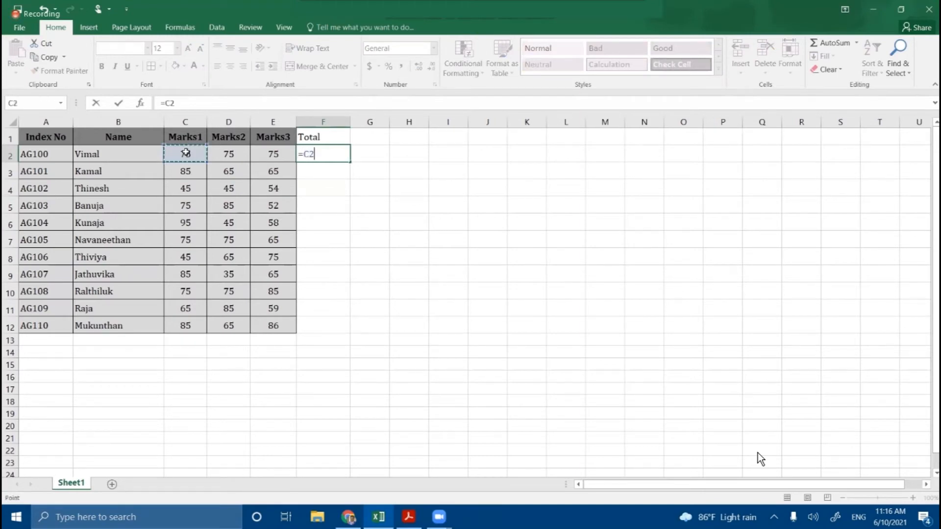
type("+")
left_click(228, 155)
type("+")
left_click(273, 155)
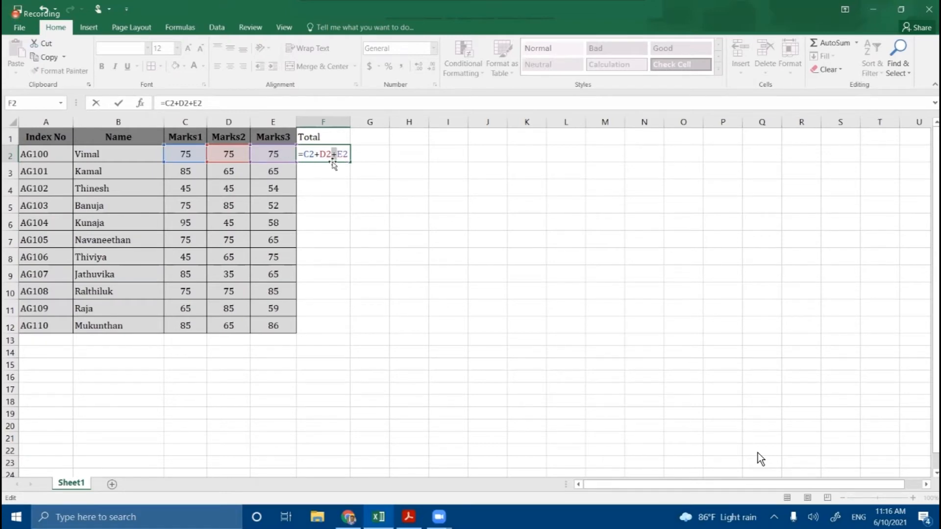
key("Return")
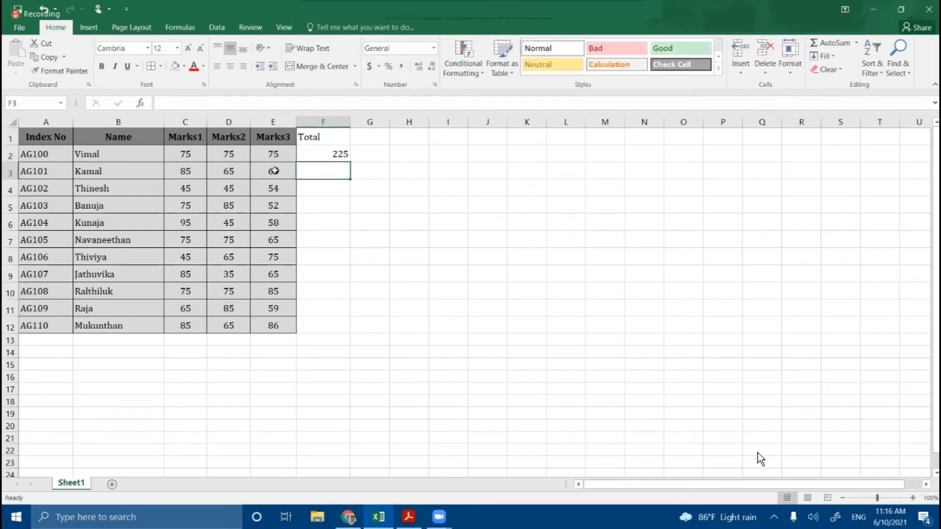
- Fill the total formula from F2 down column F for all students and clear the surplus cell F13
left_click_drag(201, 154, 261, 153)
left_click(330, 181)
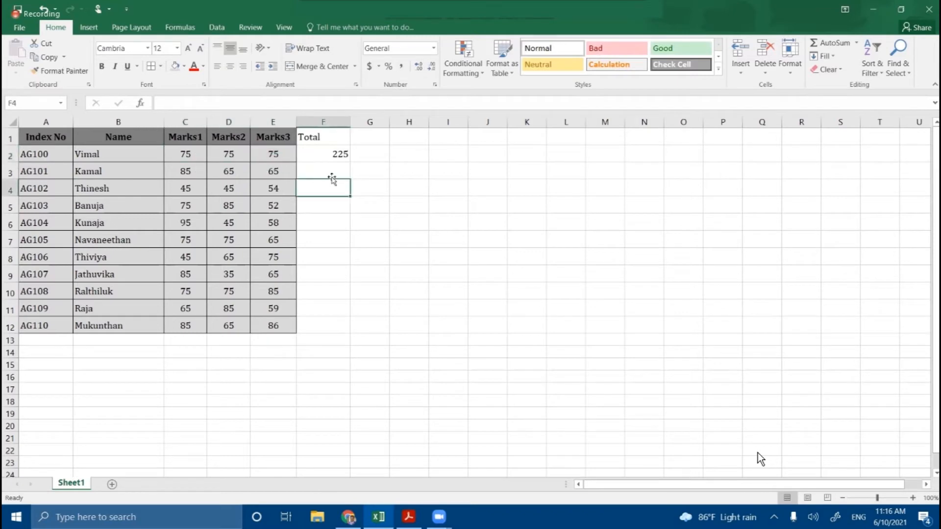
left_click(334, 155)
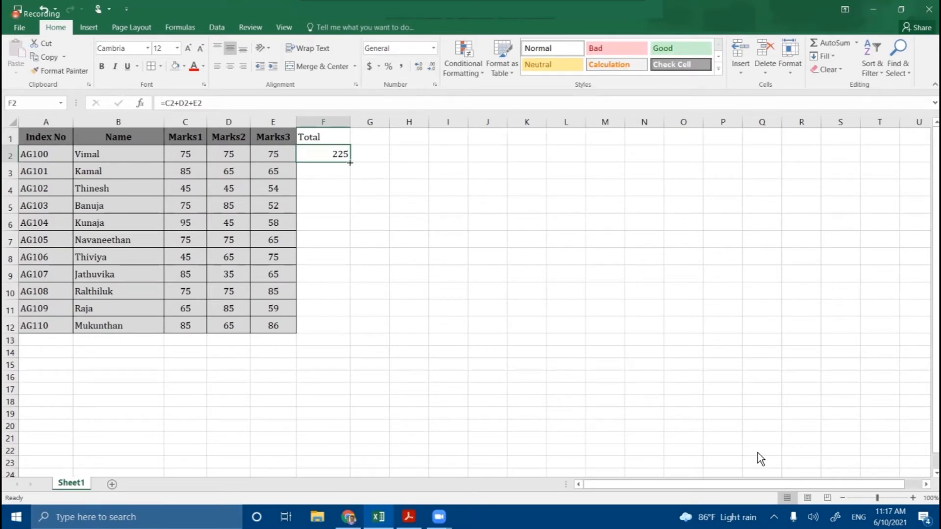
left_click_drag(349, 163, 340, 340)
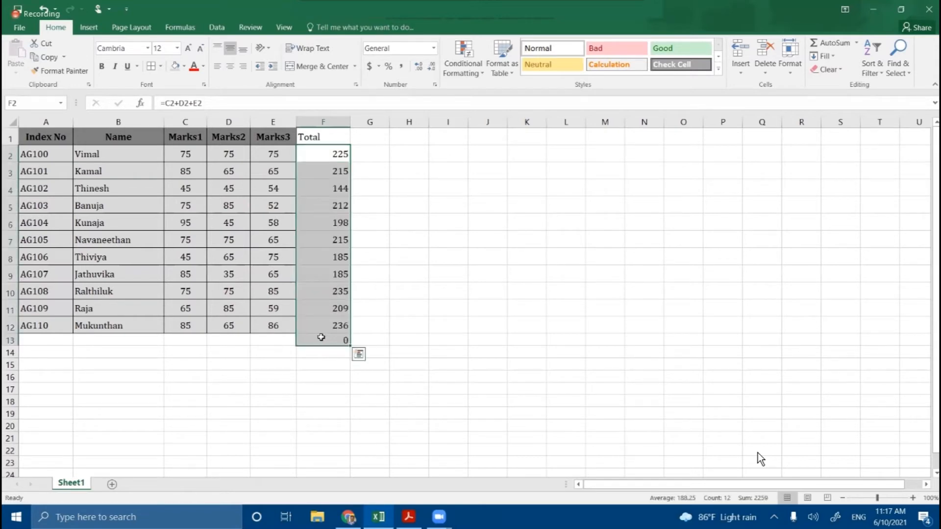
left_click(325, 337)
key("Delete")
left_click(400, 309)
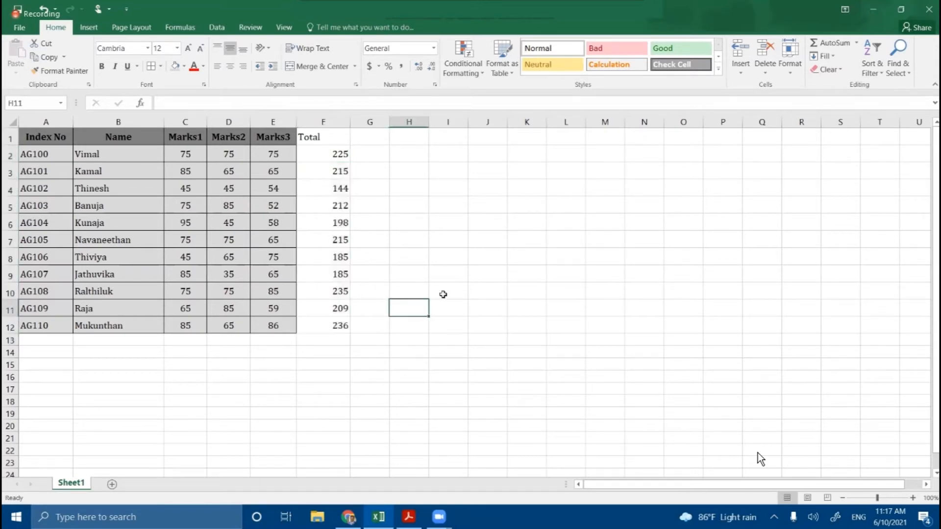
double_click(332, 155)
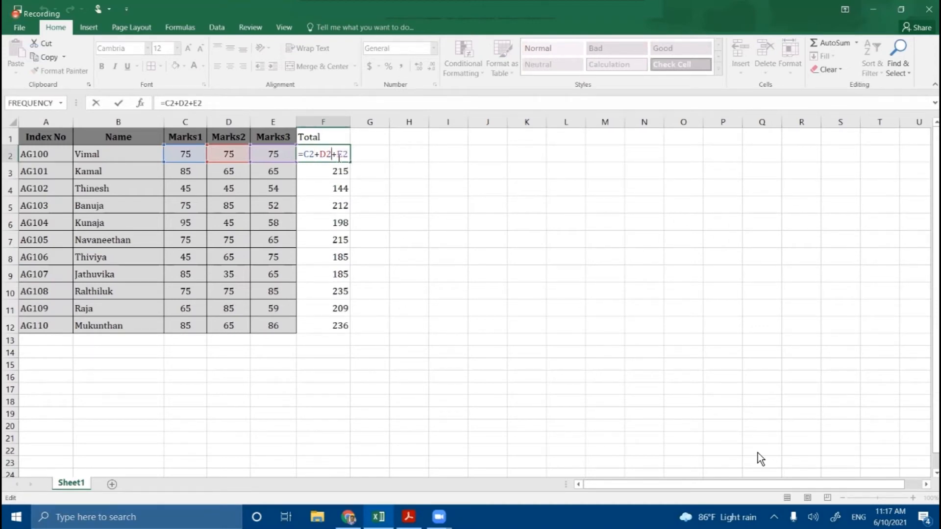
key("Return")
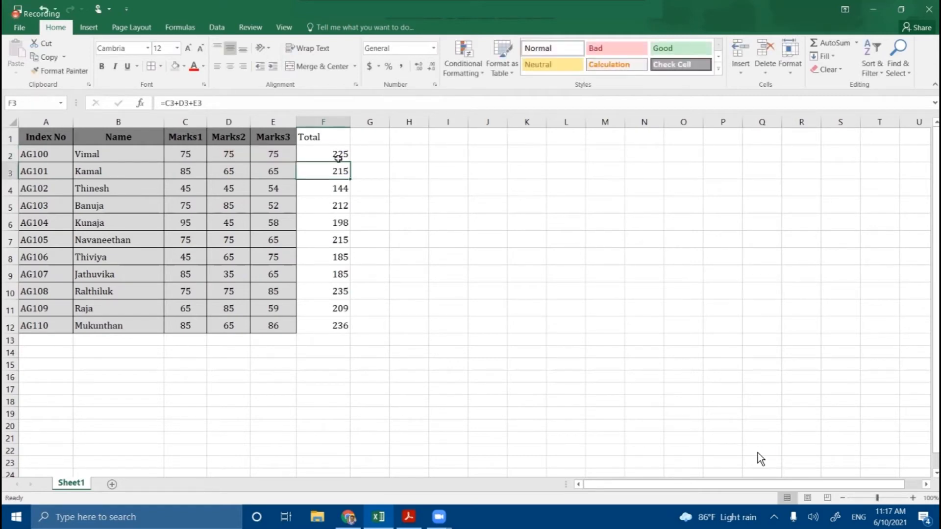
- Enter the heading Mathematical Operators in I4
left_click(436, 185)
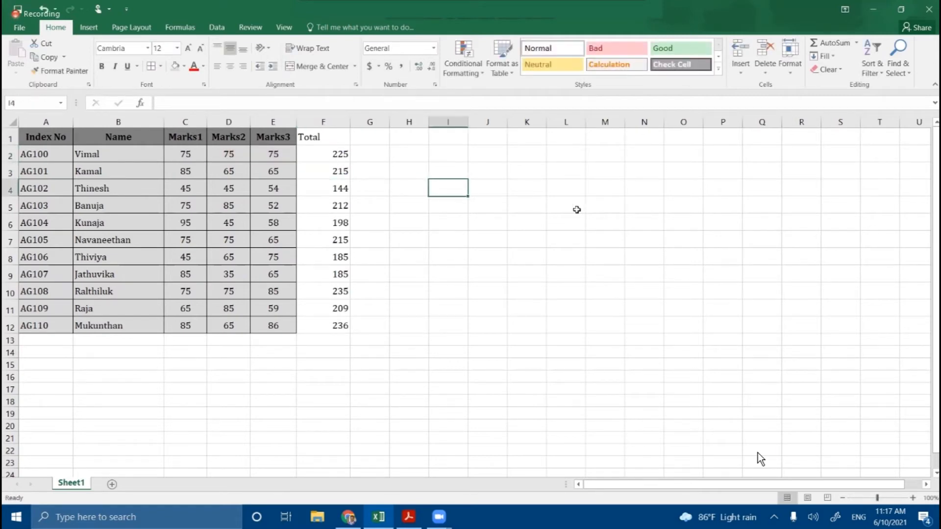
type("Mathe")
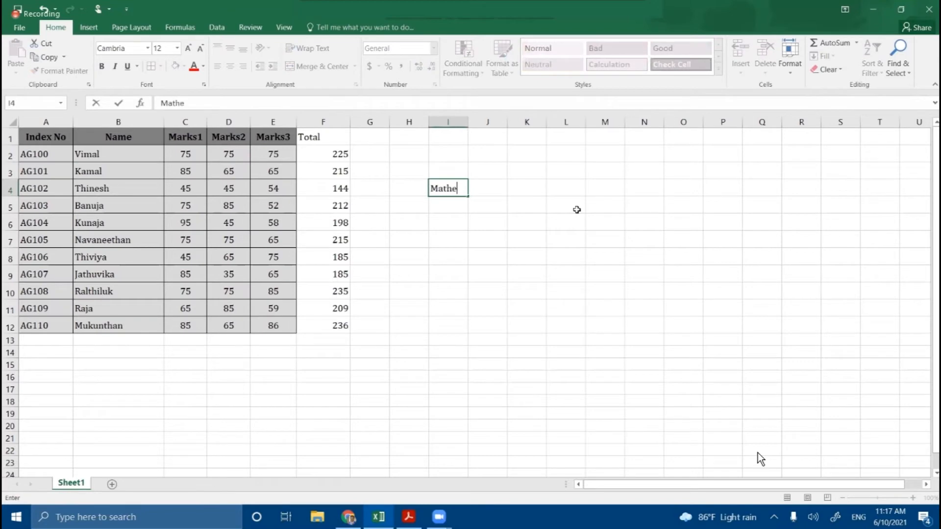
type("matical Opera")
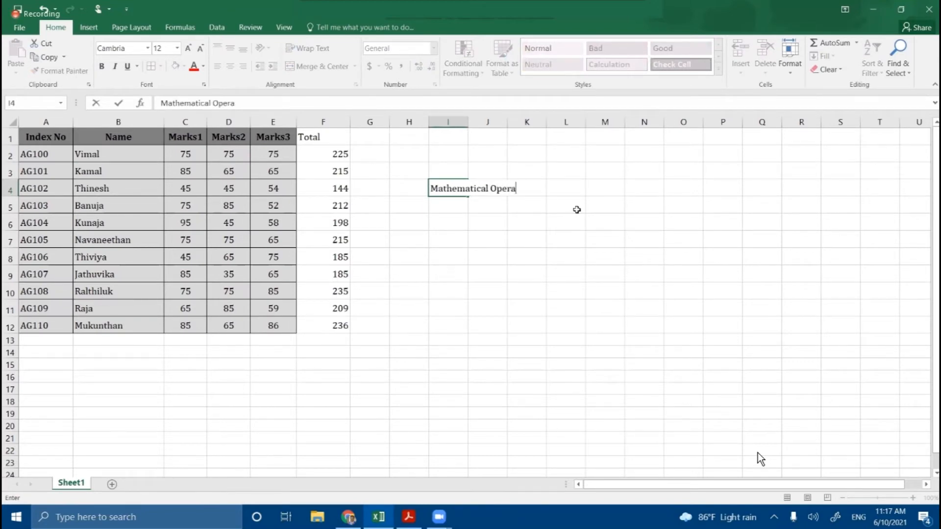
type("tors")
left_click(464, 205)
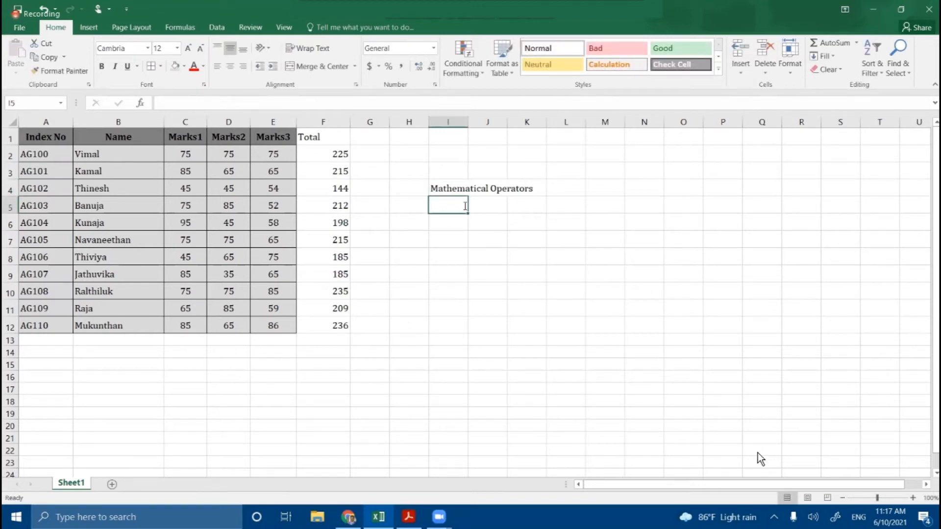
- Try out the operator symbols +, /, -, * and ^ in I5, erasing them again
type("+")
left_click(453, 222)
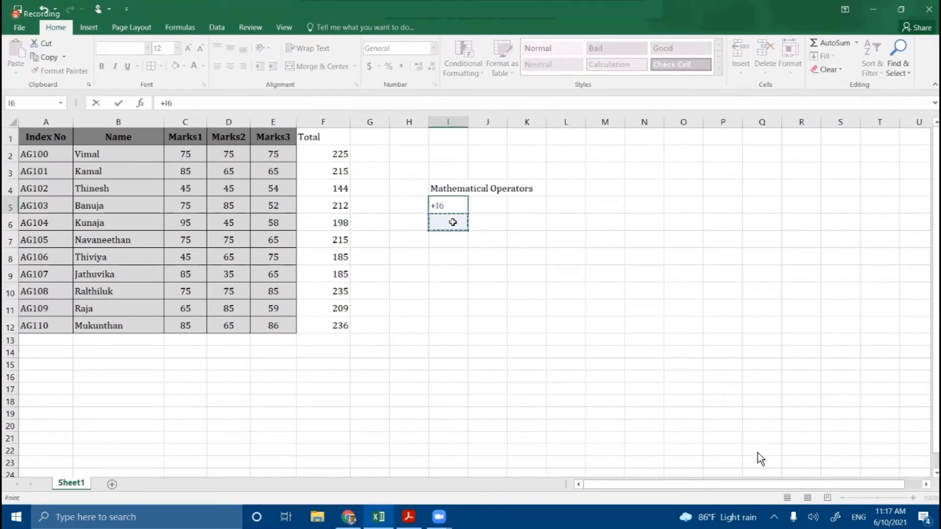
key("BackSpace")
key("BackSpace")
type("/")
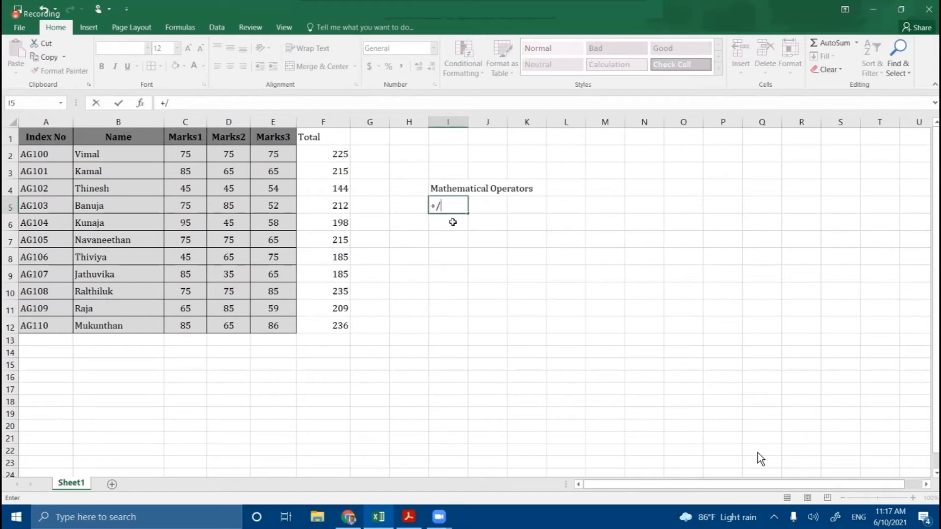
key("BackSpace")
type("/")
key("BackSpace")
key("BackSpace")
type("-")
key("BackSpace")
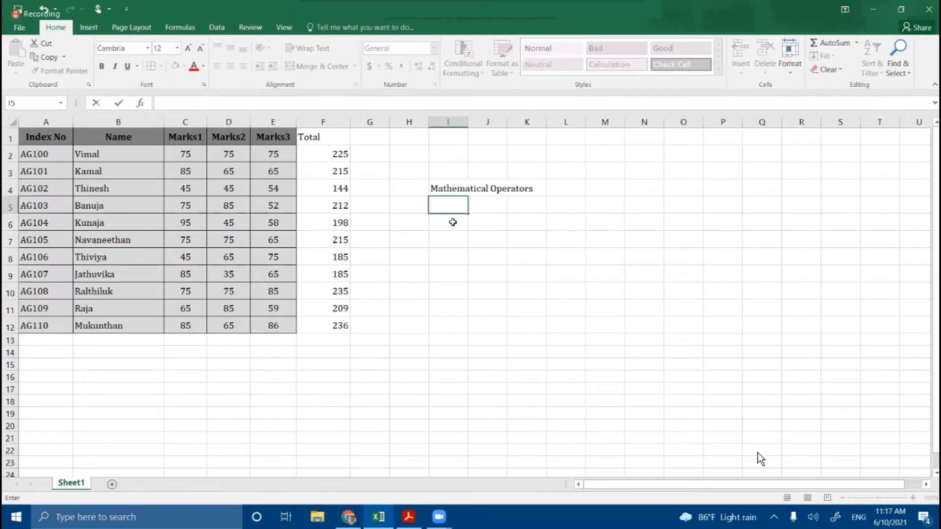
type("*")
type("^")
key("BackSpace")
- Enter the power formula =2^3 in I5
type("=2")
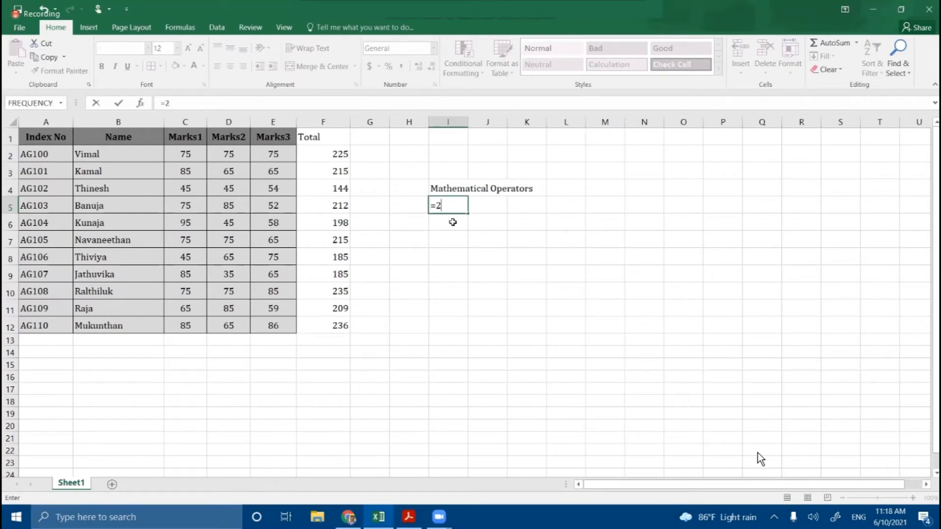
type("^3")
key("Return")
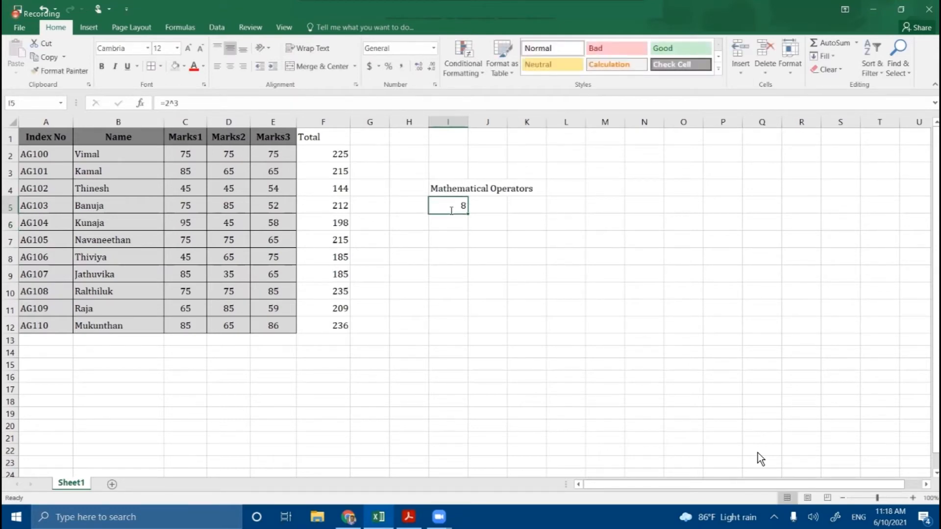
- Replace the power operator in I5 with division so the formula reads =2/3
double_click(444, 205)
left_click_drag(443, 205, 449, 205)
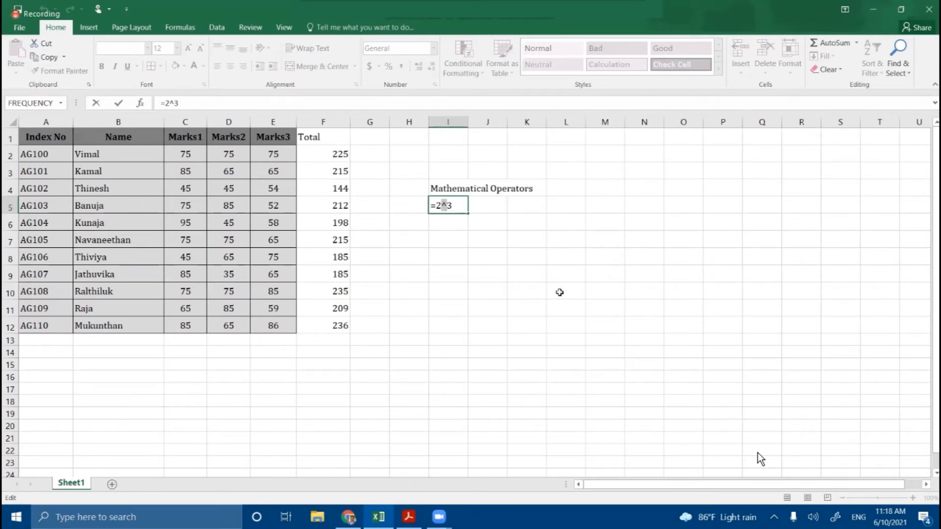
type("/")
key("Return")
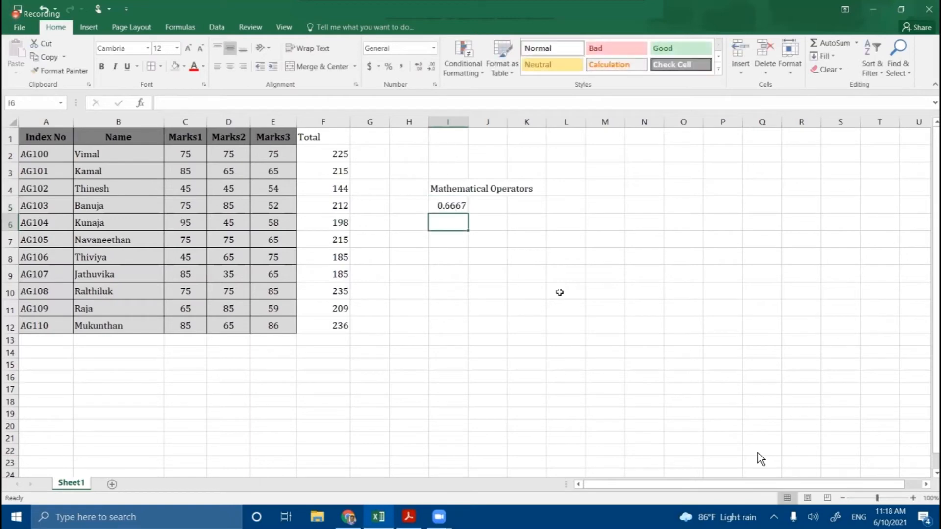
- Change the operator in I5 to multiplication so the formula reads =2*3
double_click(447, 206)
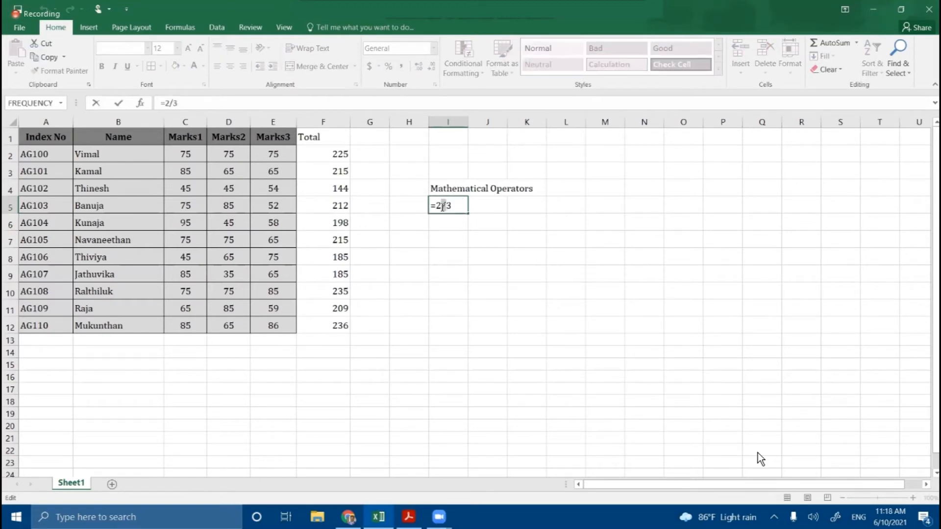
key("BackSpace")
type("*")
key("Return")
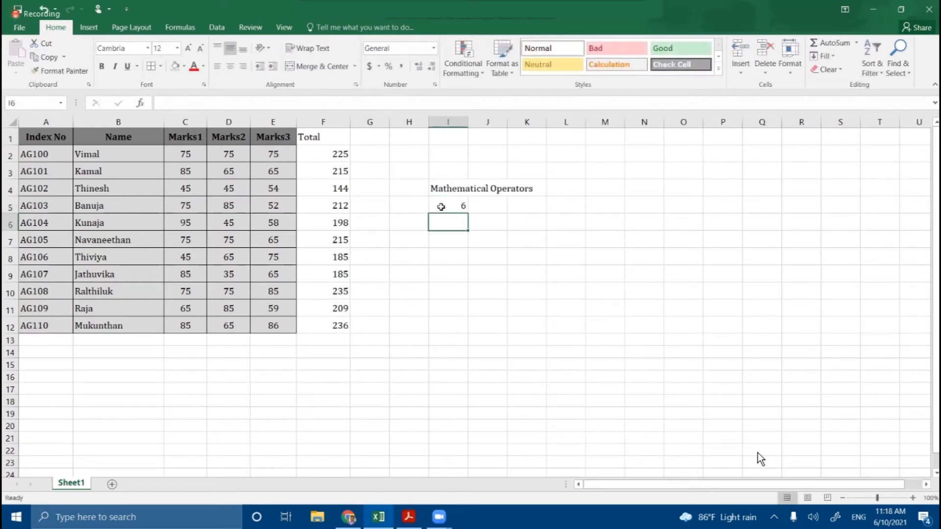
- Try the formula =2%3 in I5 and replace its percent sign with the division operator
double_click(441, 207)
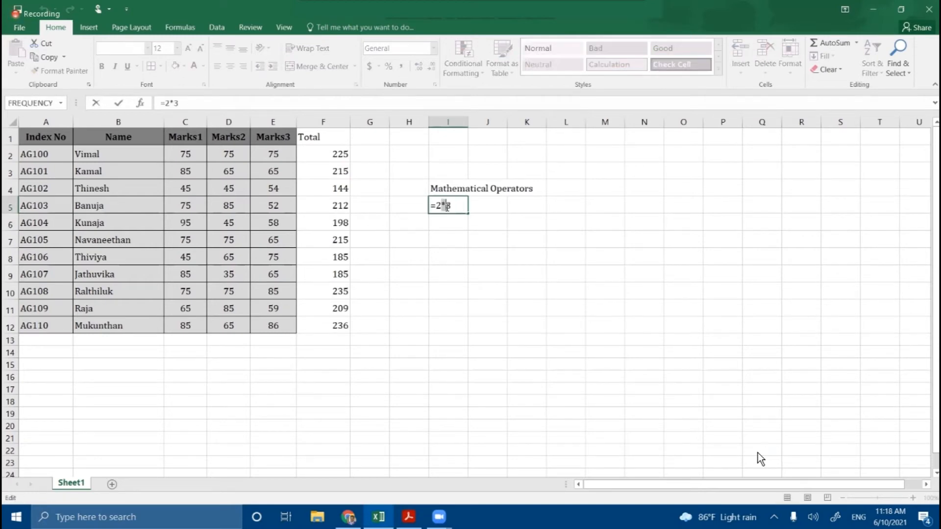
type("%")
key("Return")
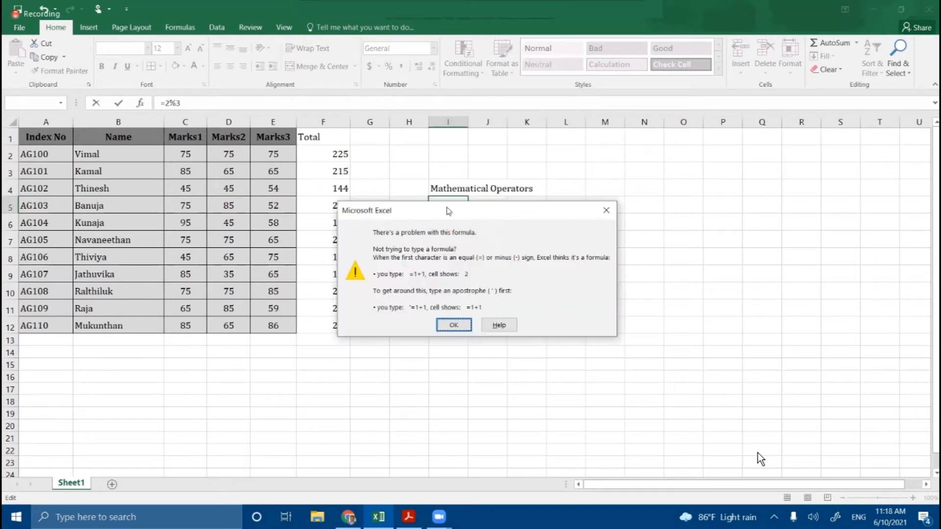
left_click(456, 324)
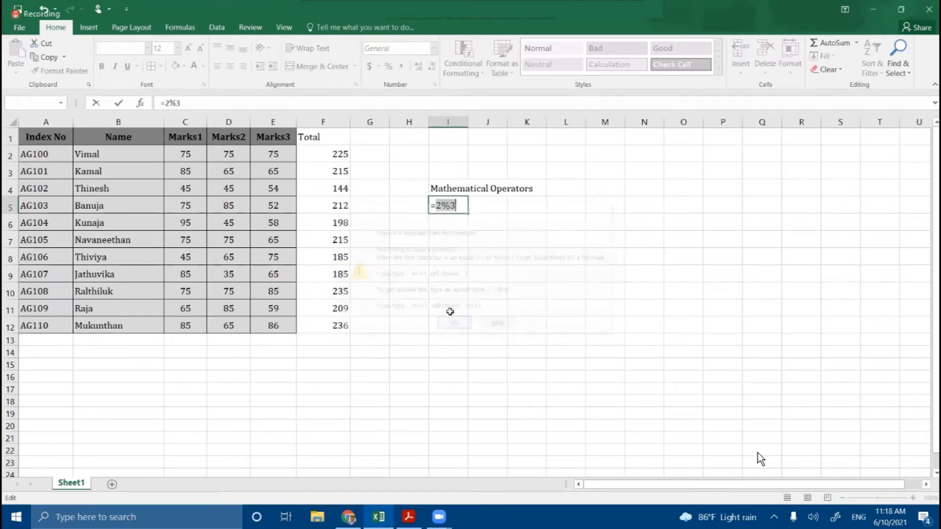
key("Left")
key("BackSpace")
type("/")
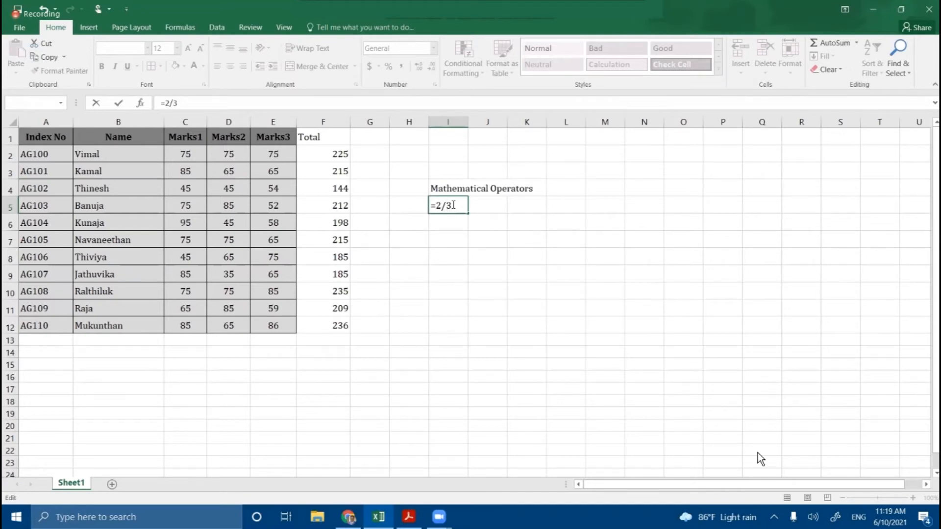
- Clear the sample formula from I5, leaving the cell empty
key("BackSpace")
type("^")
double_click(447, 206)
left_click_drag(432, 204, 436, 205)
type("=")
key("BackSpace")
left_click(386, 257)
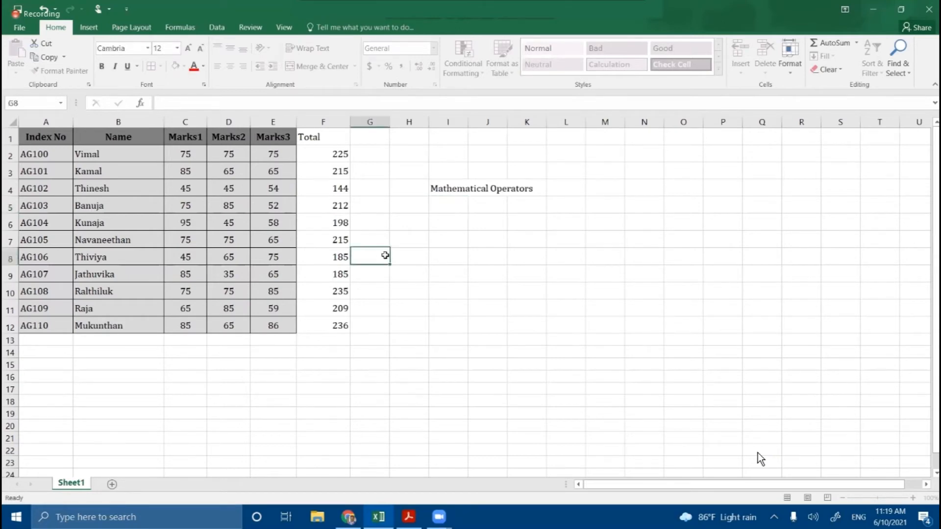
- Remove the equals sign from the formula in F2 so it reads C2+D2+E2
double_click(338, 155)
left_click(304, 154)
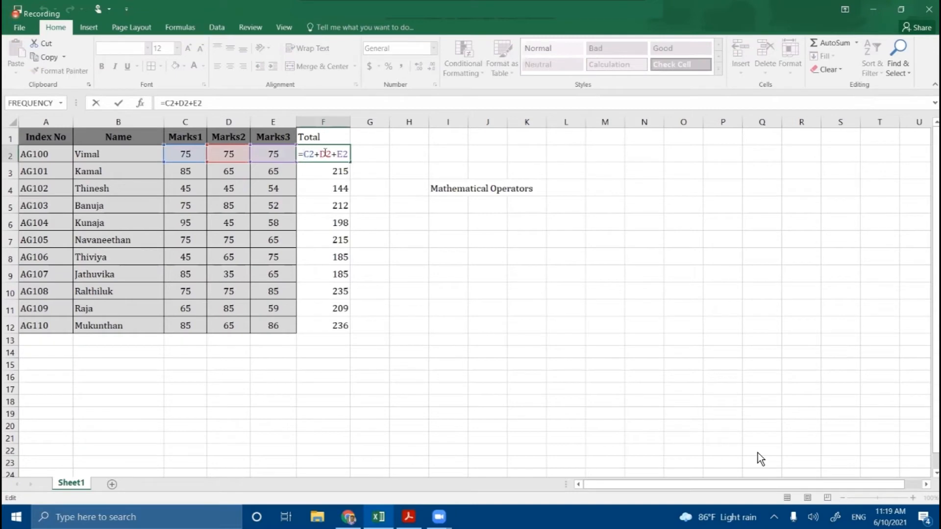
key("BackSpace")
left_click(395, 269)
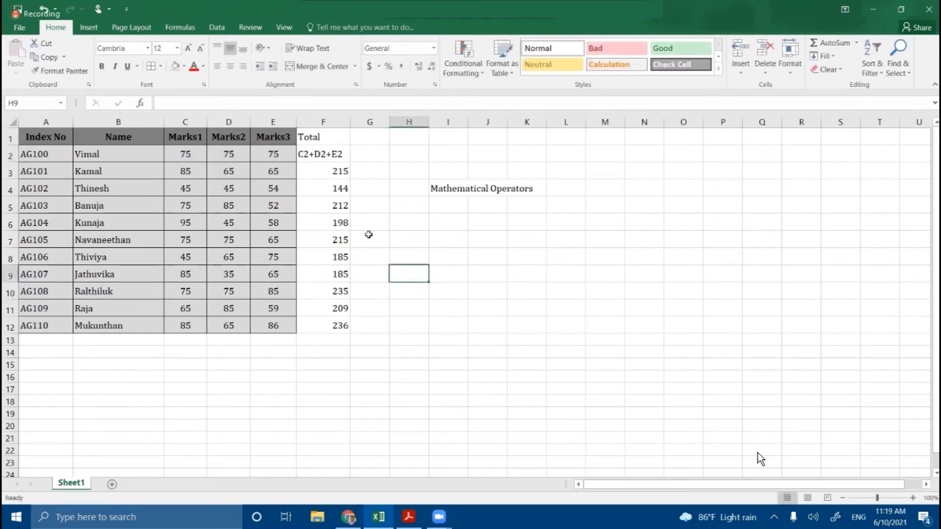
- Put the equals sign back at the start of F2 so the formula reads =C2+D2+E2
left_click(343, 159)
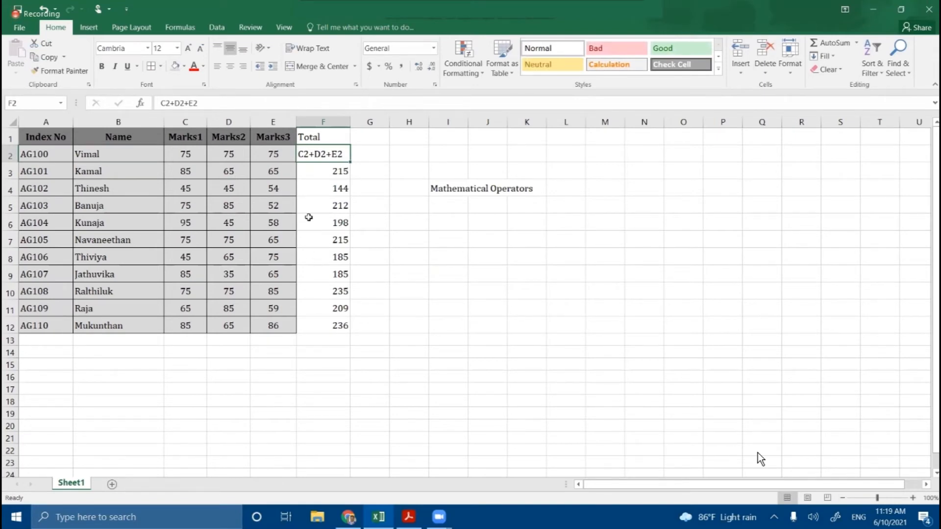
double_click(300, 154)
type("=")
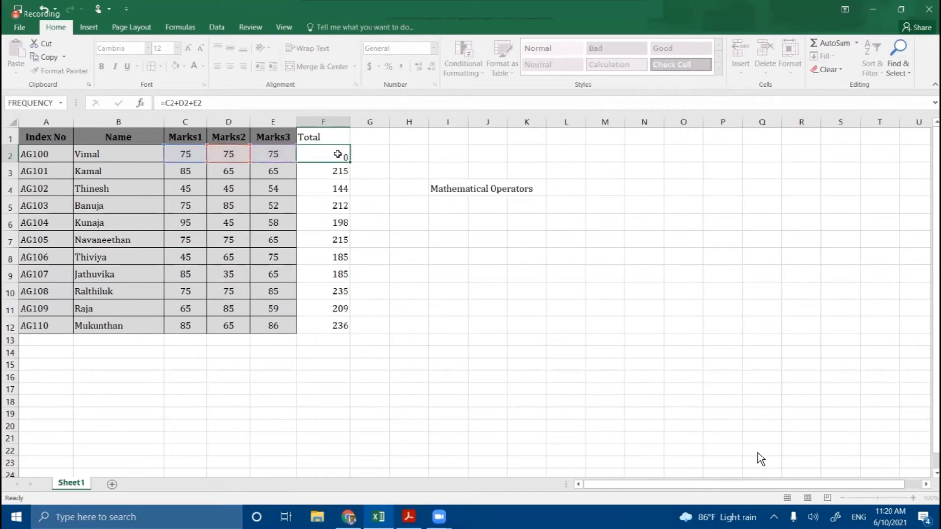
key("Return")
left_click(490, 260)
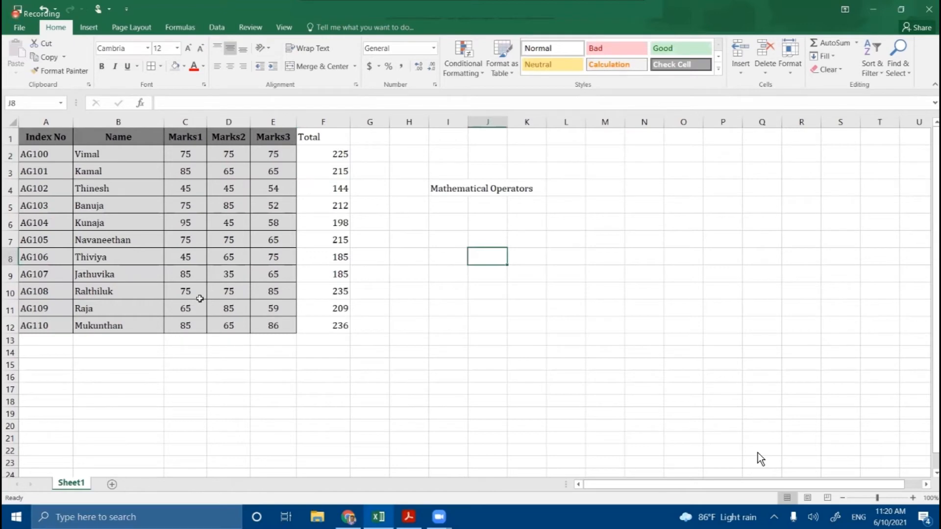
- Select the Marks1 values C2:C12 and circle the average, count and sum in the status bar with a red freehand annotation
left_click(189, 337)
left_click_drag(196, 155, 198, 325)
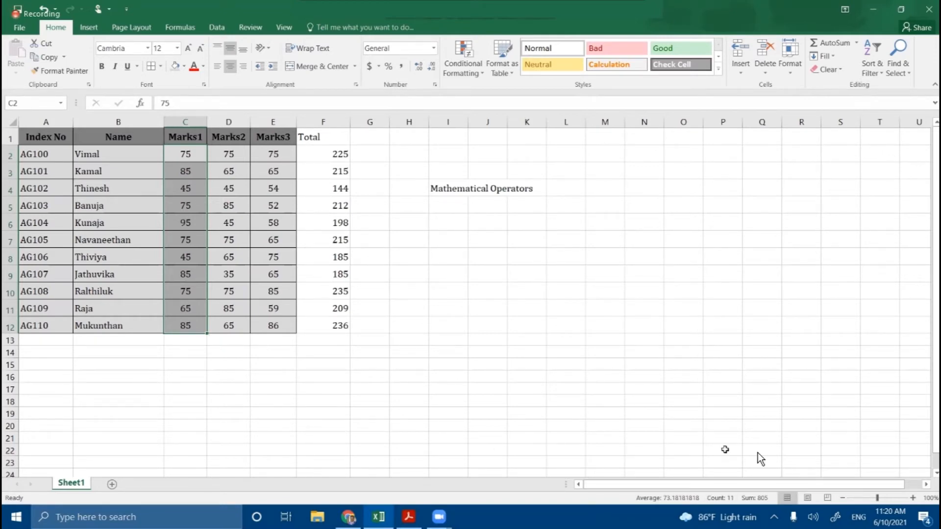
left_click(377, 41)
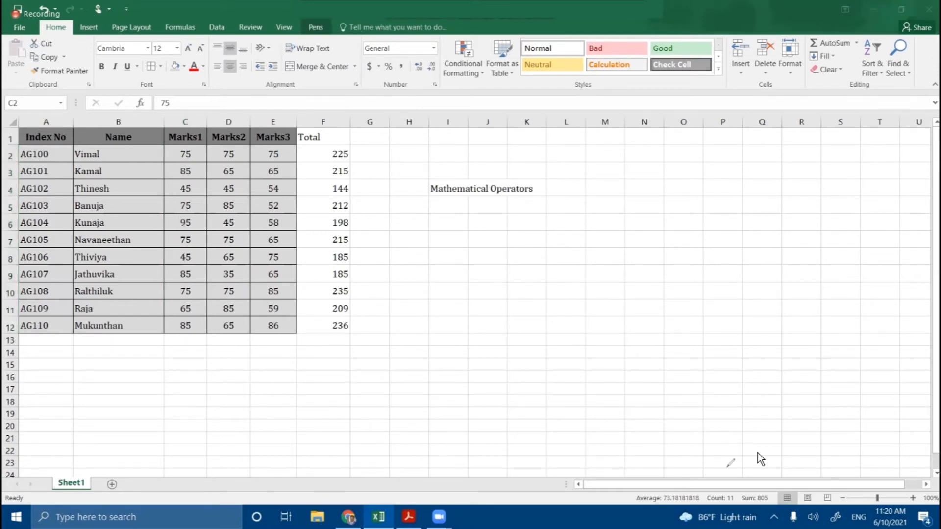
mouse_move(746, 469)
left_mouse_down()
mouse_move(637, 508)
mouse_move(854, 500)
mouse_move(673, 458)
mouse_move(676, 485)
mouse_move(686, 473)
left_mouse_up()
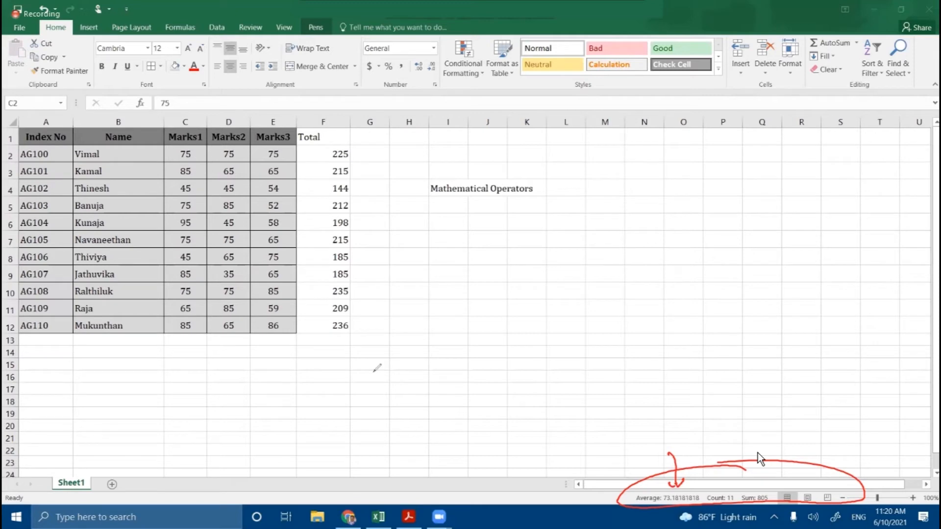
- Handwrite the labels Average, Count and Sum/Total above the matching status bar statistics, with arrows pointing to them
left_click(328, 159)
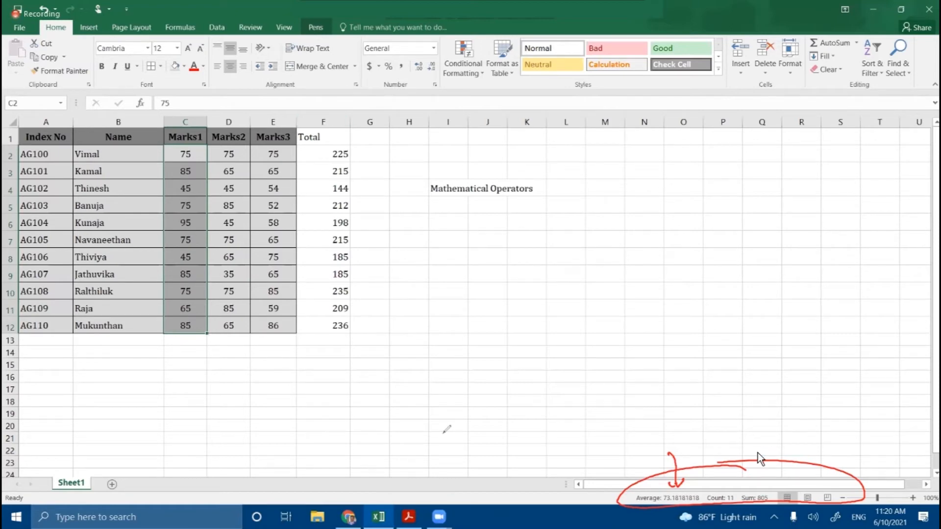
mouse_move(647, 450)
left_mouse_down()
mouse_move(650, 435)
mouse_move(720, 426)
mouse_move(725, 482)
mouse_move(742, 479)
left_mouse_up()
mouse_move(752, 422)
left_mouse_down()
mouse_move(767, 426)
mouse_move(791, 400)
mouse_move(822, 428)
mouse_move(782, 475)
left_mouse_up()
mouse_move(848, 412)
left_mouse_down()
mouse_move(829, 427)
mouse_move(870, 407)
mouse_move(879, 390)
mouse_move(874, 440)
left_mouse_up()
mouse_move(887, 405)
left_mouse_down()
mouse_move(898, 387)
mouse_move(927, 375)
left_mouse_up()
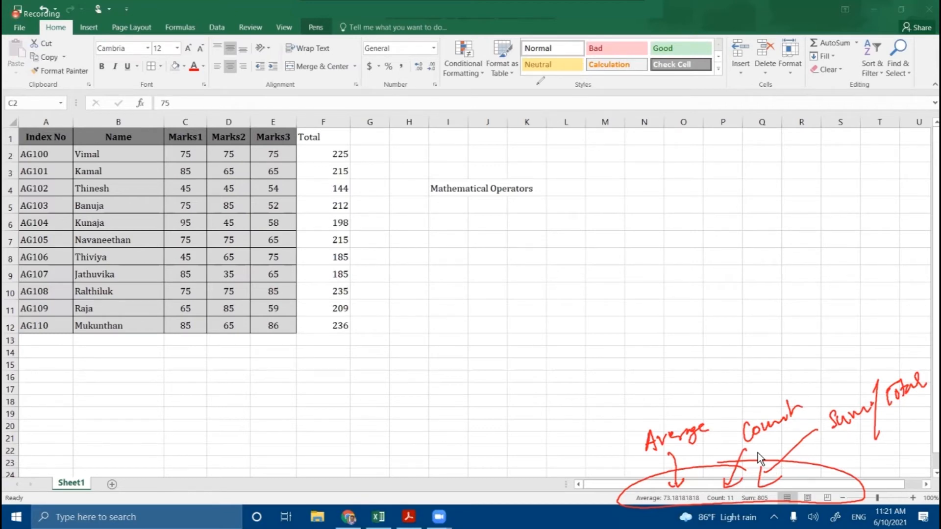
- Examine which statistics the status bar can be customized to show, including minimum and maximum, and clear the red annotations
left_click(646, 497)
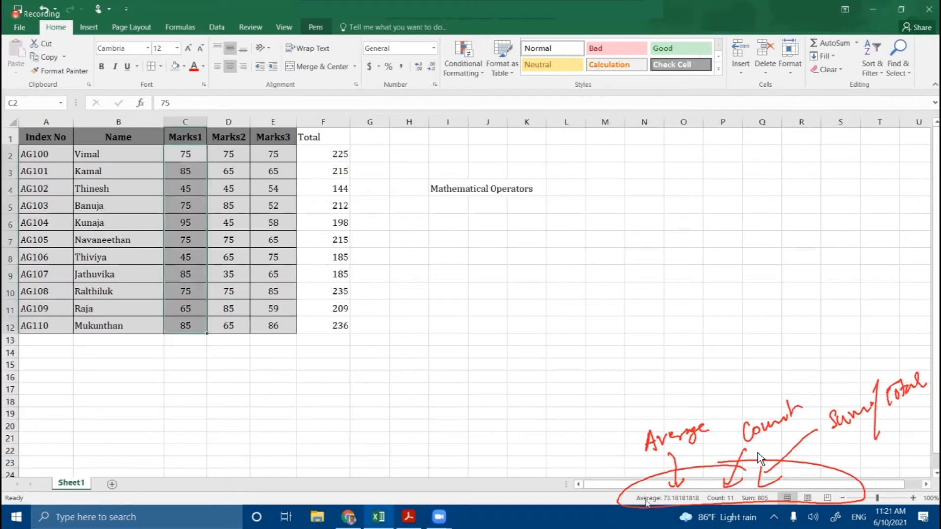
right_click(674, 499)
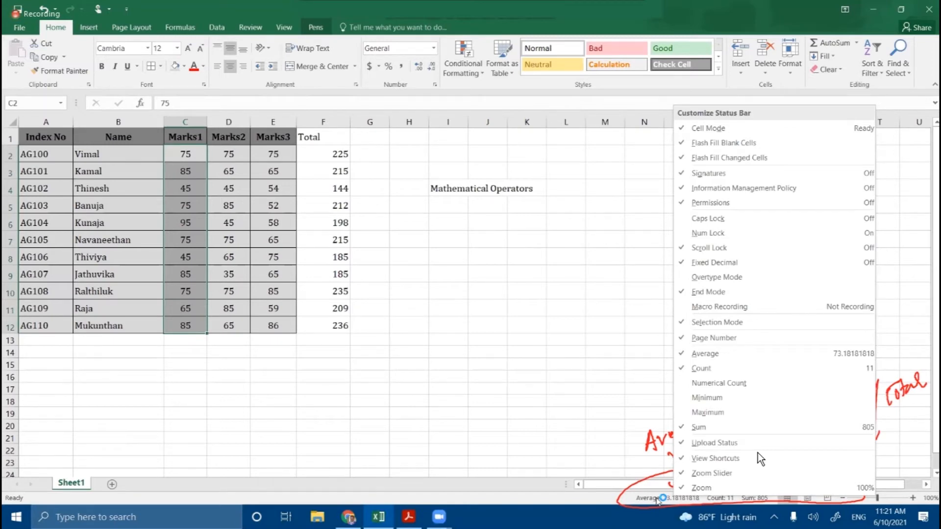
left_click(655, 500)
right_click(651, 500)
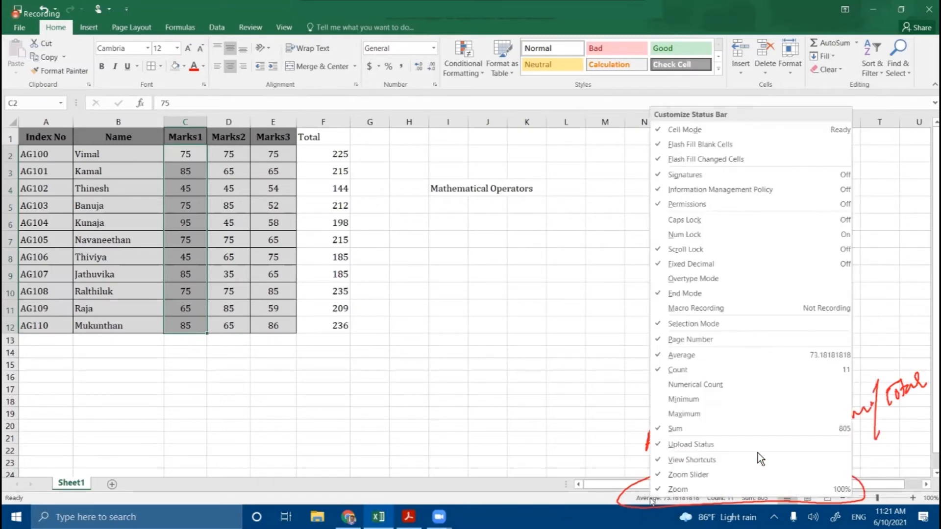
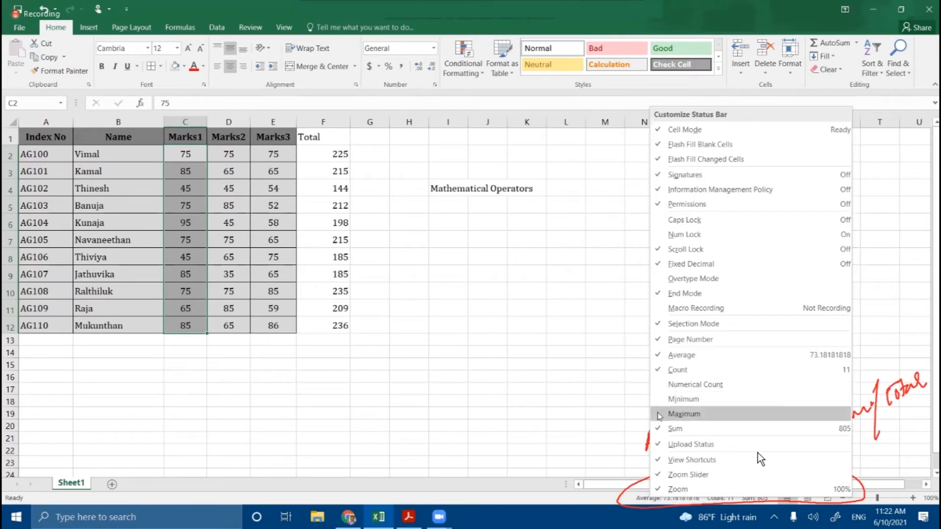
left_click(532, 499)
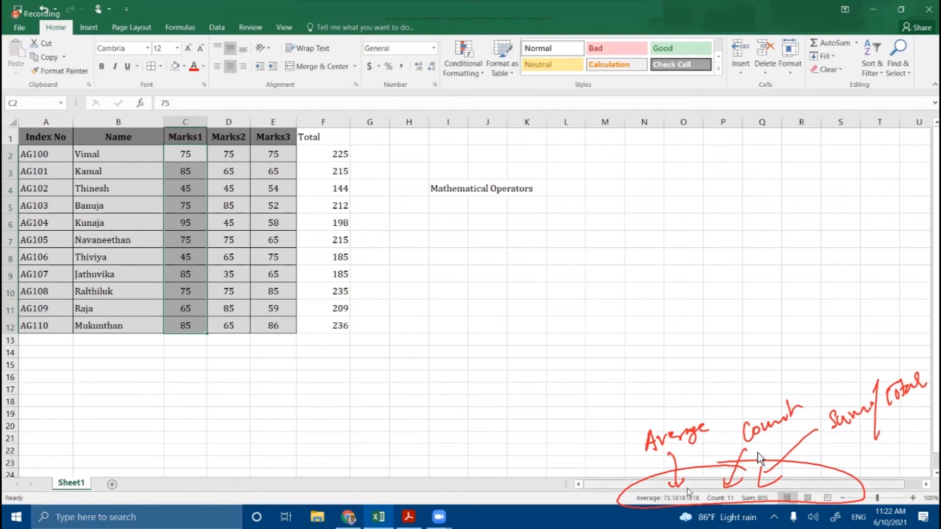
left_click(616, 95)
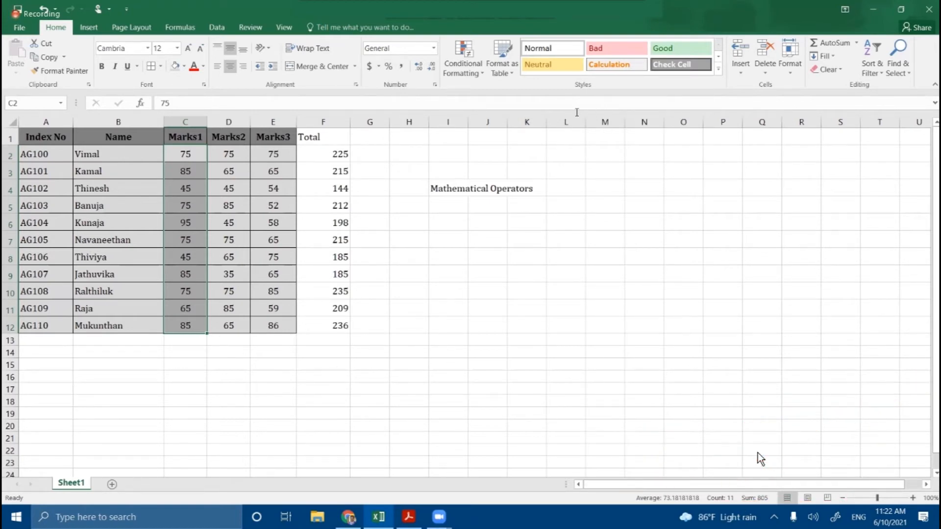
- Select the Marks1 values again and add the label Total in B13 below the student names
left_click(403, 242)
left_click_drag(195, 154, 193, 325)
left_click(139, 338)
type("Total")
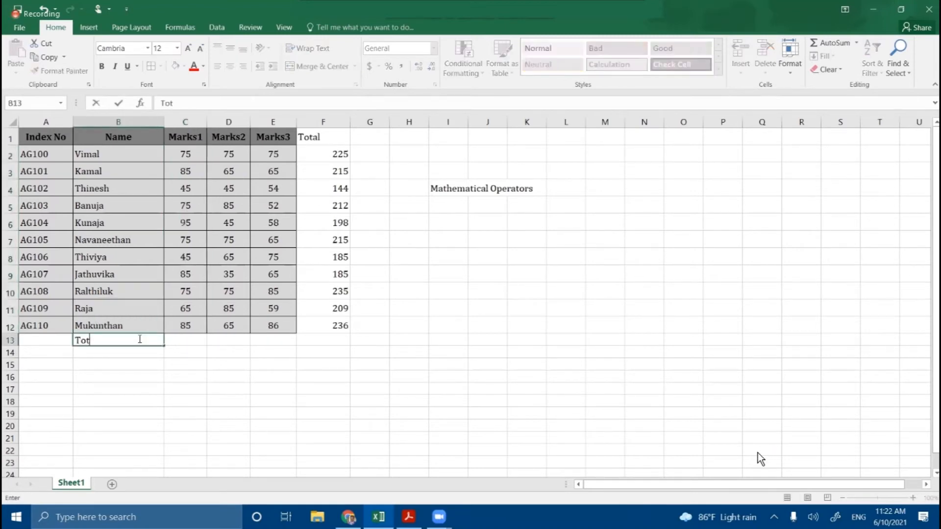
- Try to total Marks1 in C13 by adding individual cells, building the formula =C2+C3+C4+C5+C6+
left_click(177, 339)
type("=")
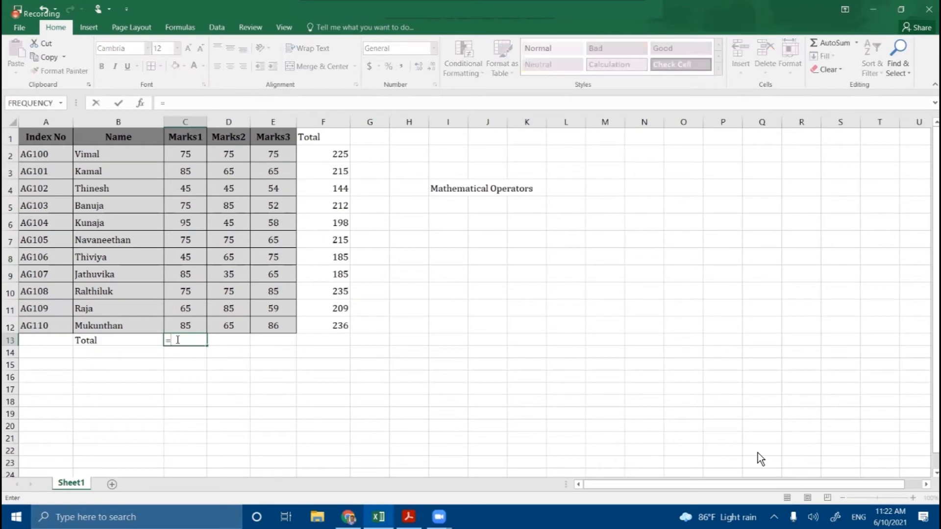
left_click(188, 157)
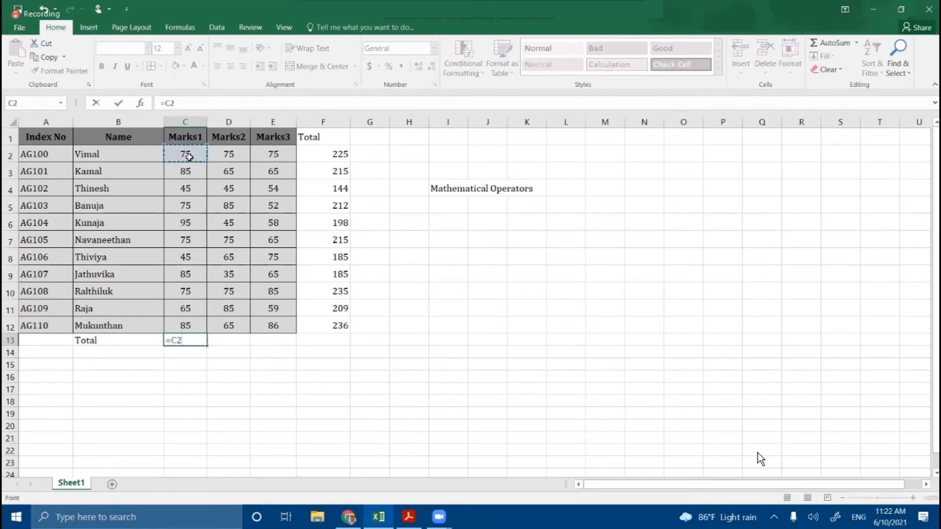
type("+")
left_click(191, 175)
type("+")
left_click(199, 195)
type("+")
left_click(191, 205)
type("+")
left_click(197, 223)
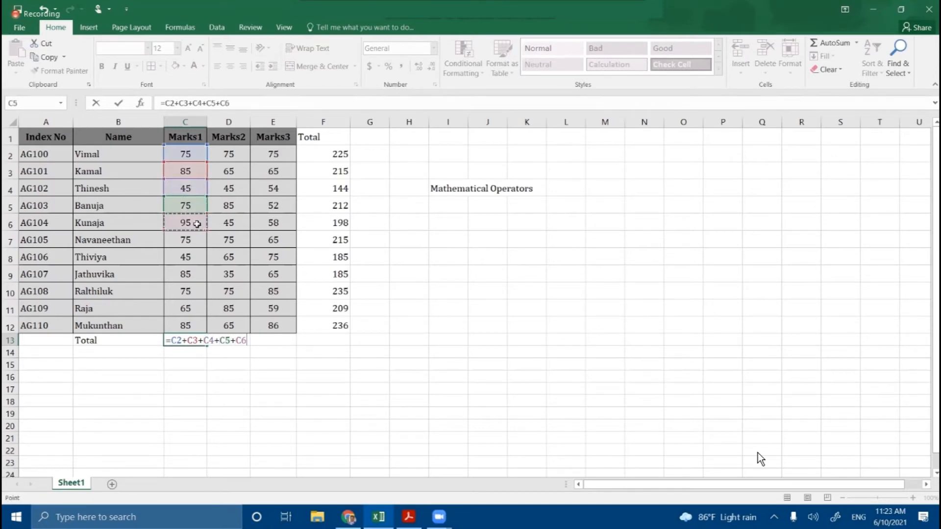
type("+")
- Discard the unfinished addition formula in C13, leaving the cell empty
key("BackSpace")
key("BackSpace")
key("BackSpace")
key("BackSpace")
key("BackSpace")
key("BackSpace")
key("BackSpace")
key("BackSpace")
key("BackSpace")
key("BackSpace")
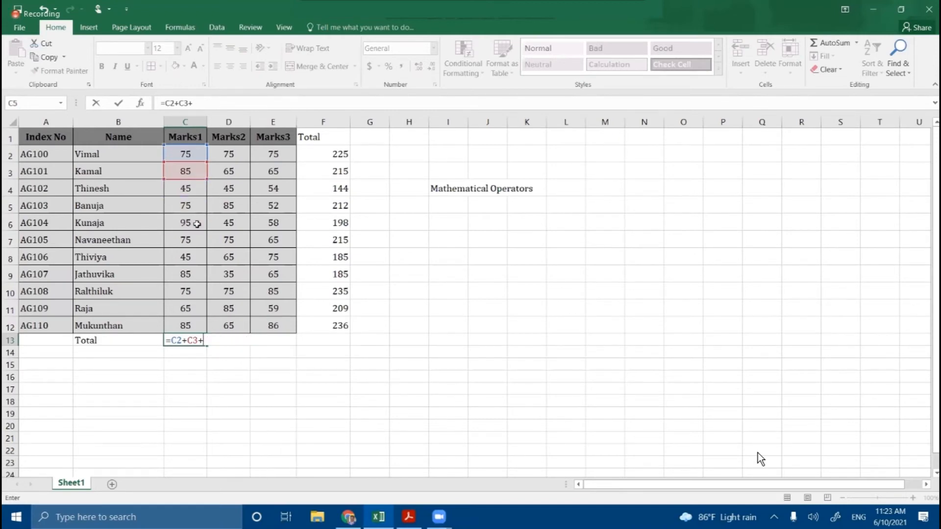
key("Escape")
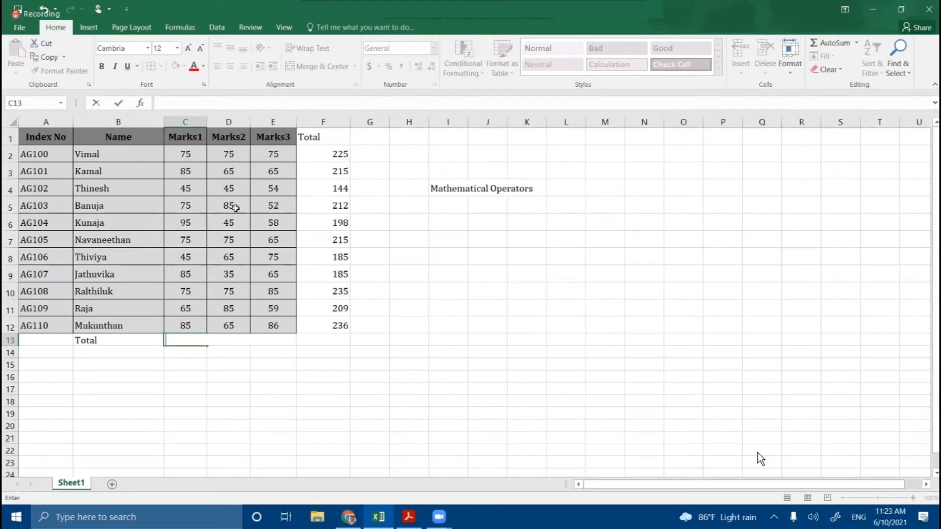
left_click(485, 275)
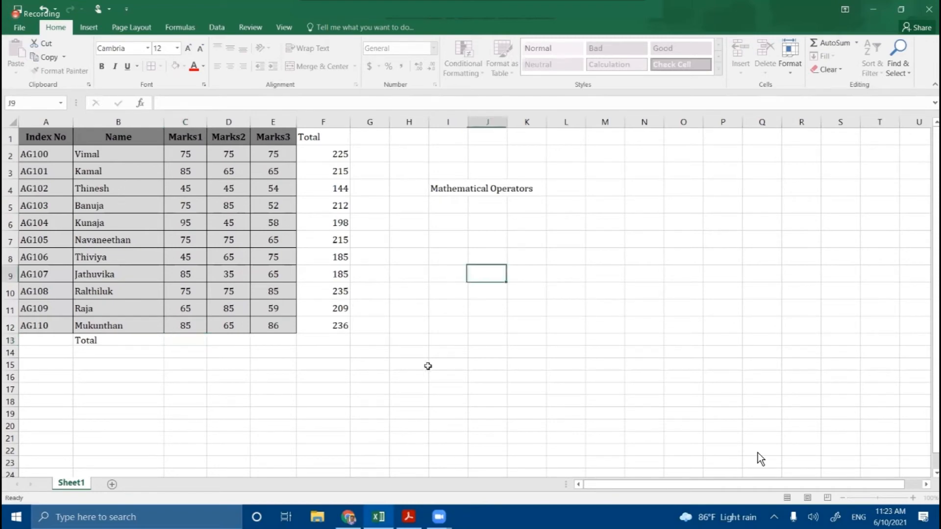
- Enter the function name sum as plain text in K8
left_click(424, 411)
left_click(516, 255)
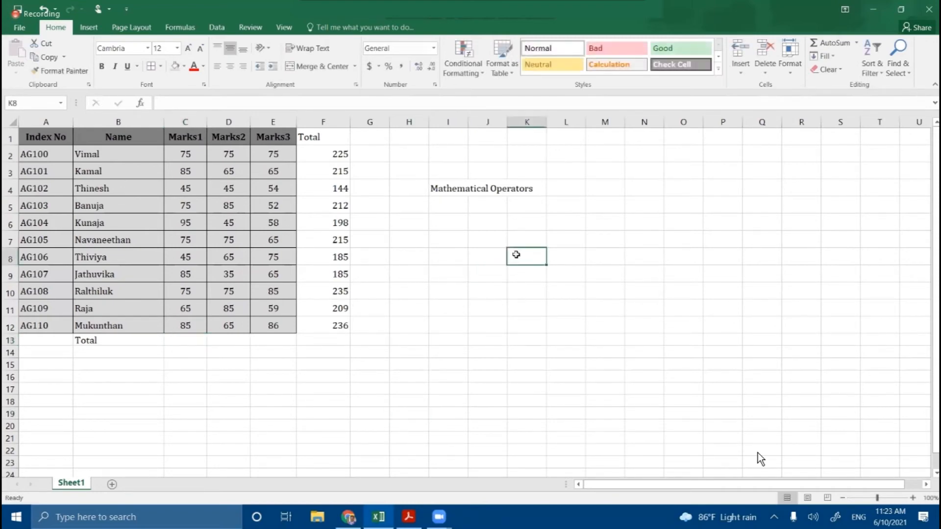
type("sum")
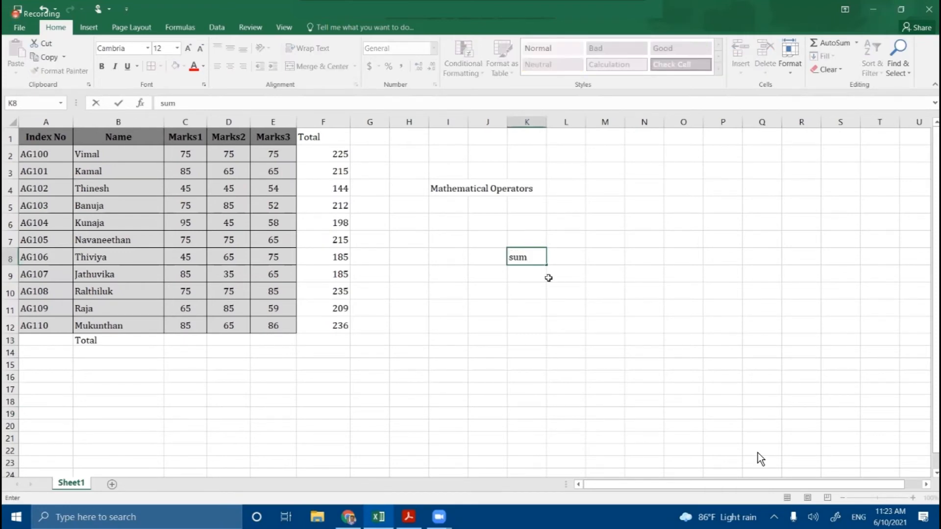
key("Return")
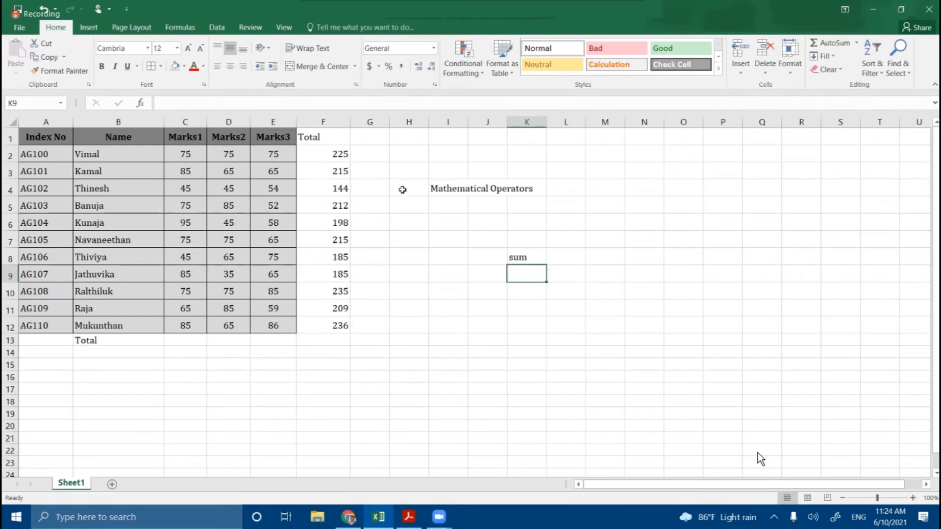
- Examine the financial, logical and text functions available in the function library
left_click(180, 27)
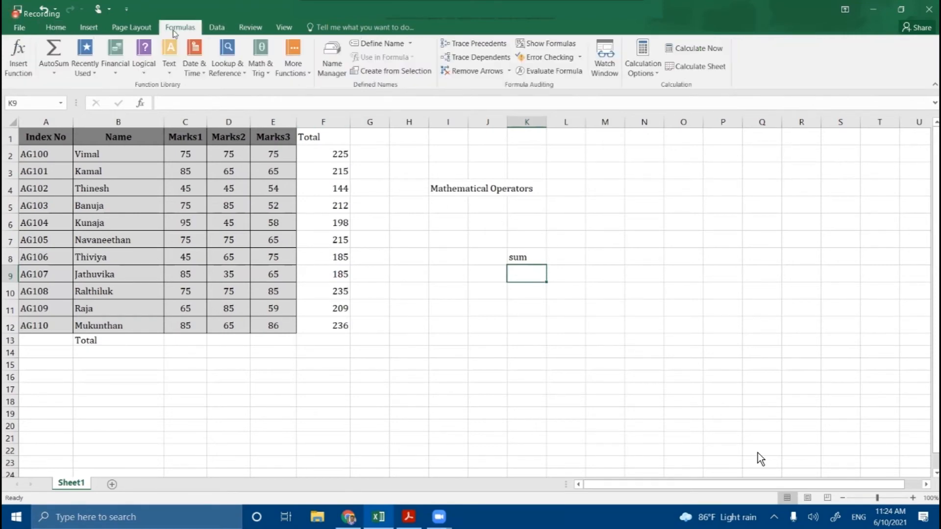
left_click(115, 62)
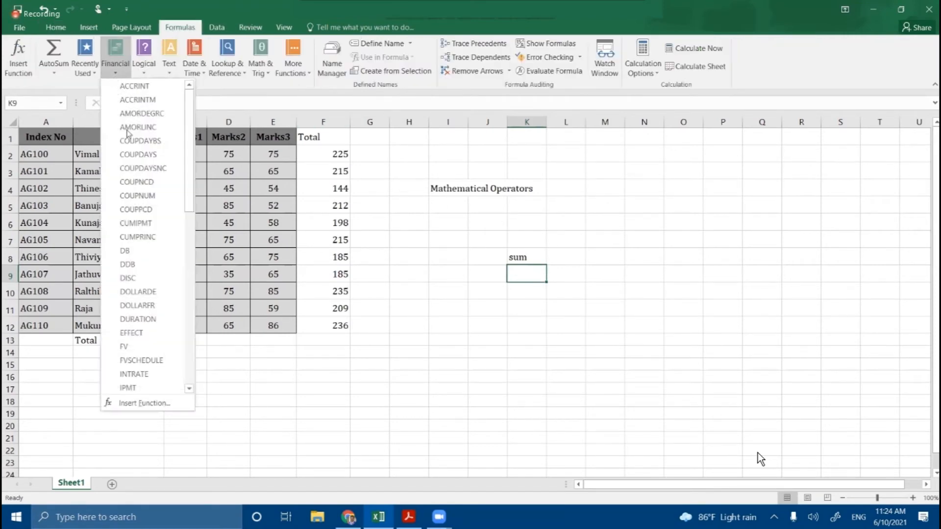
left_click_drag(185, 193, 189, 382)
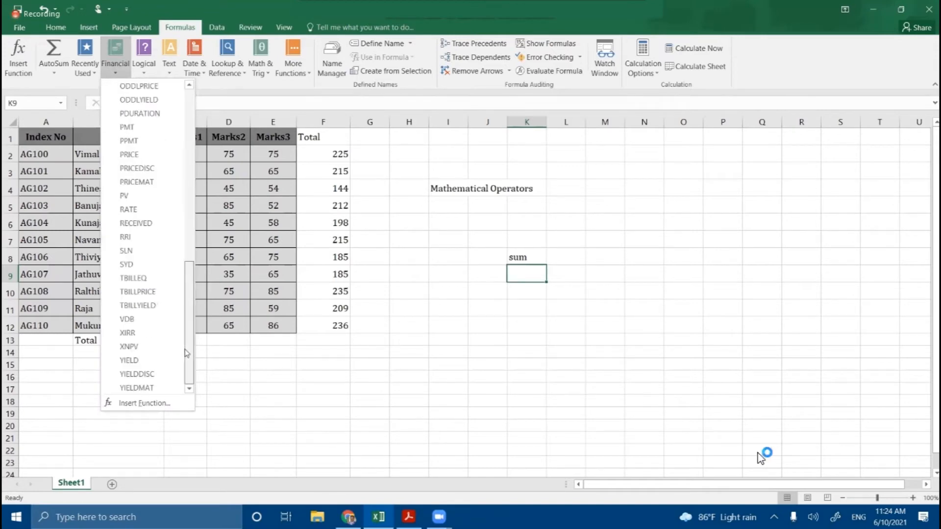
scroll(193, 318, "up", 1)
scroll(193, 294, "up", 10)
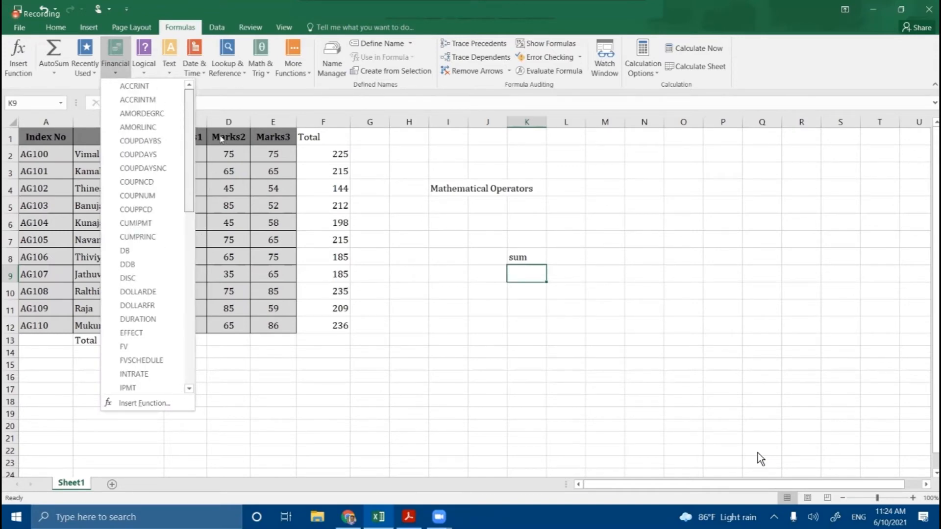
left_click(149, 66)
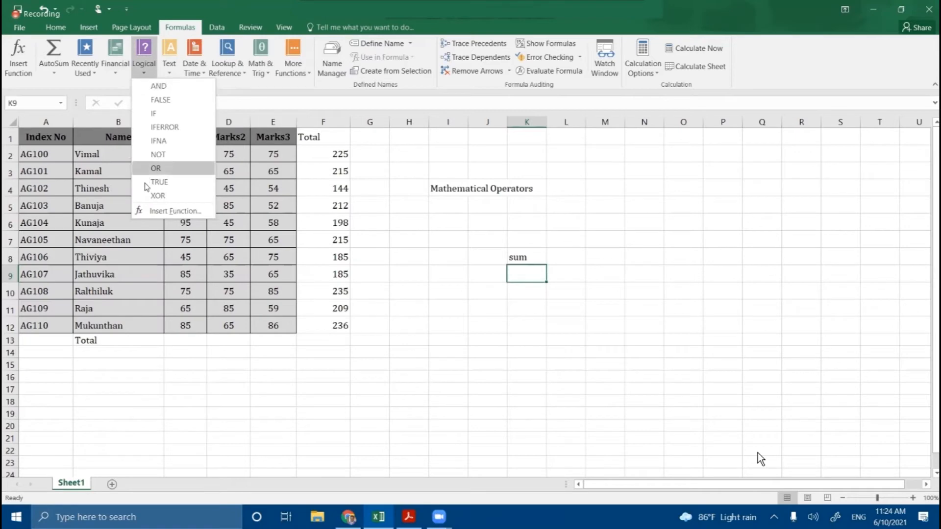
left_click(171, 74)
left_click(170, 71)
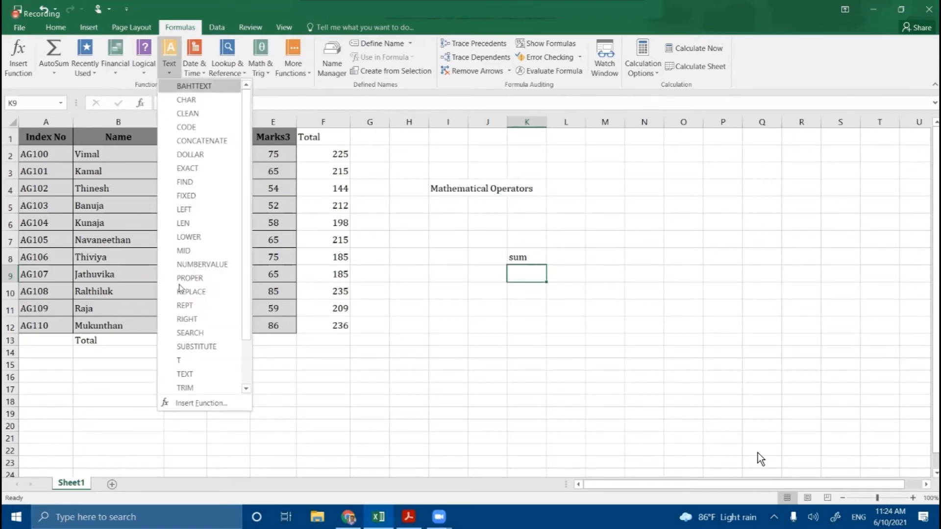
scroll(245, 258, "down", 2)
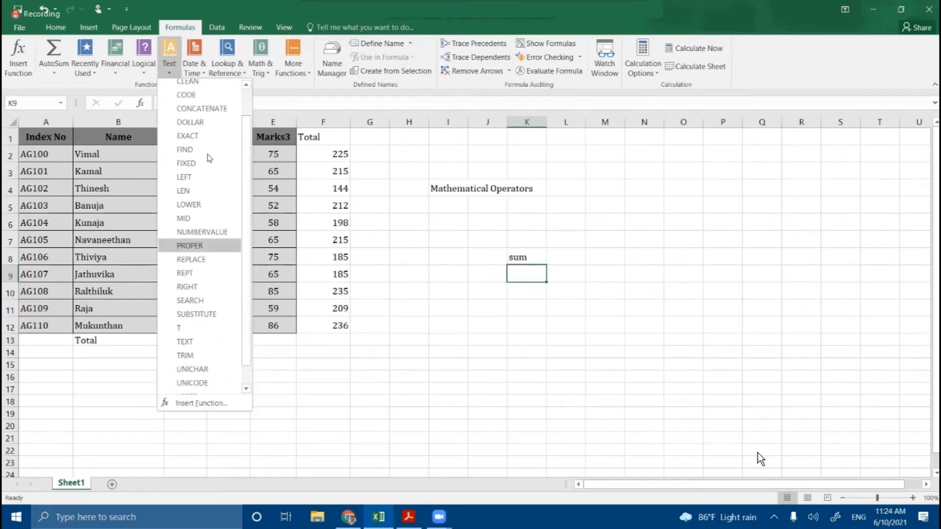
- Look through the date and time, lookup and reference, math and trig, and additional function categories, including Cube
left_click(201, 72)
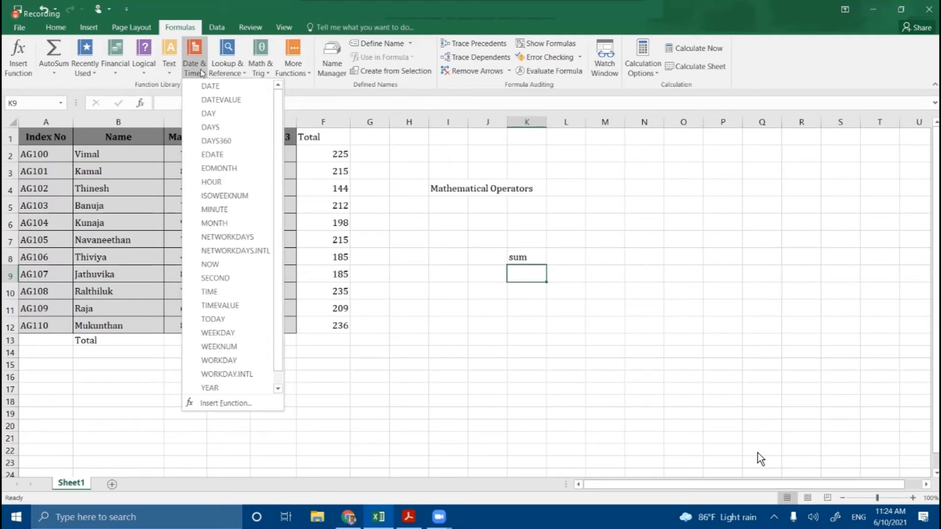
left_click(246, 73)
left_click(242, 73)
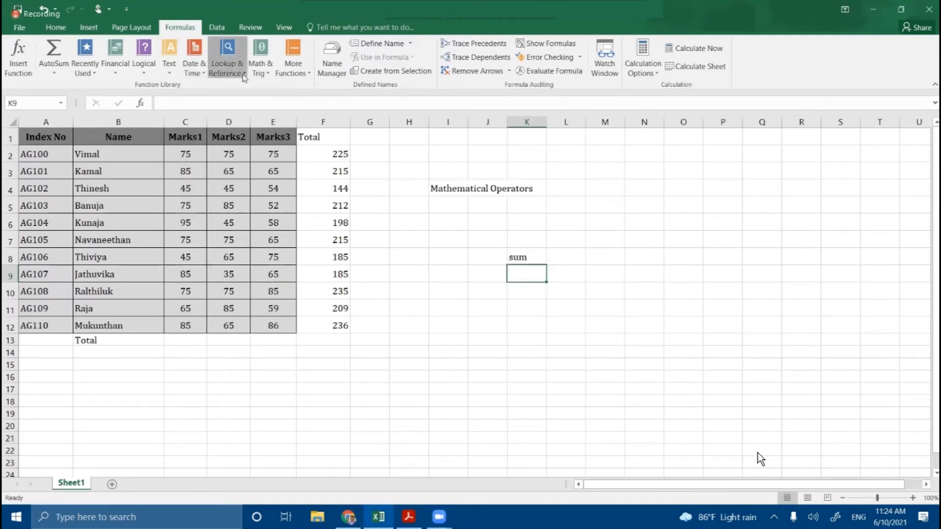
left_click(242, 73)
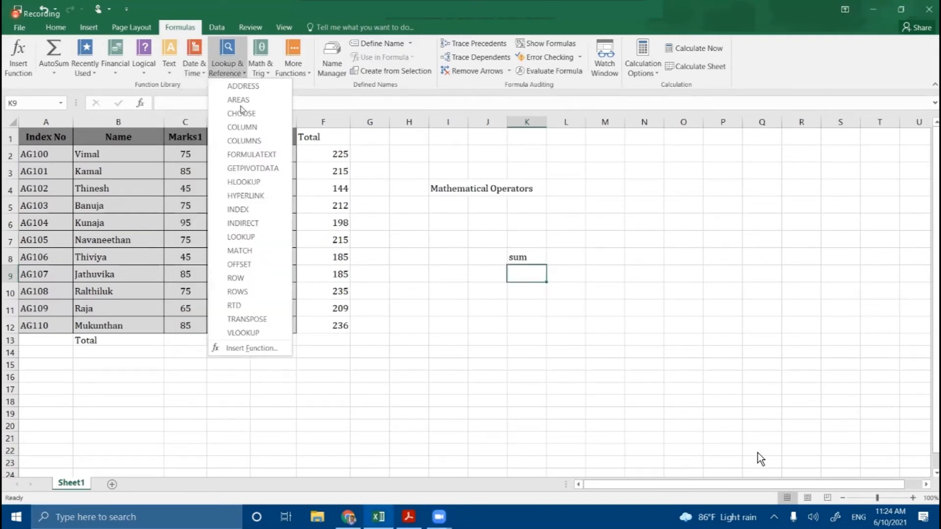
left_click(264, 75)
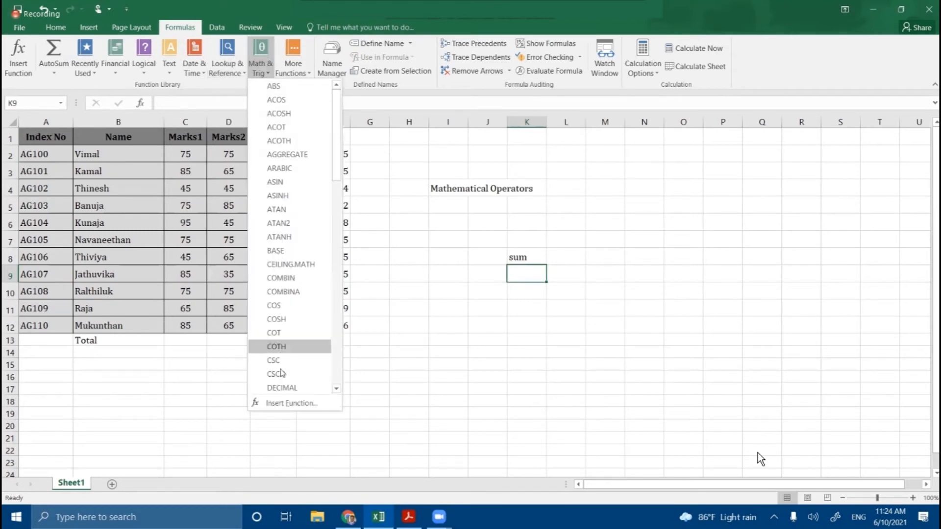
left_click(293, 63)
left_click(293, 64)
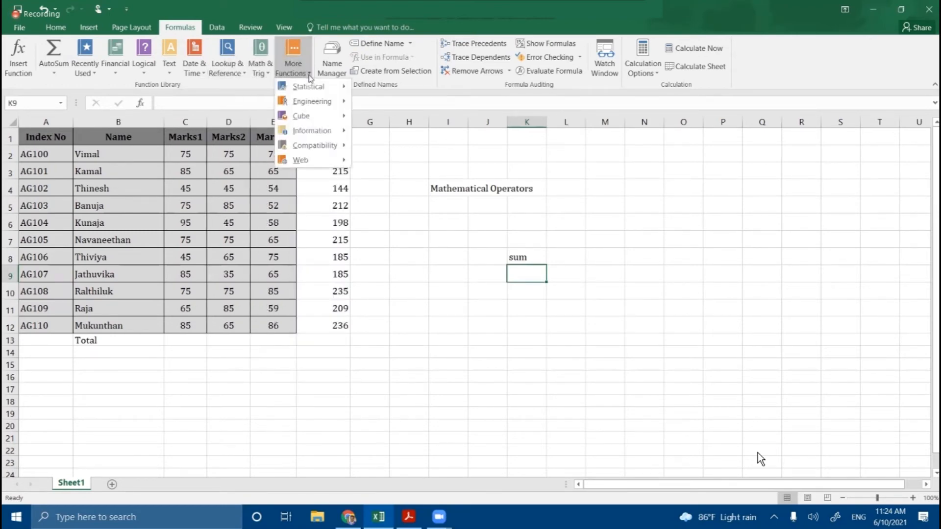
mouse_move(308, 86)
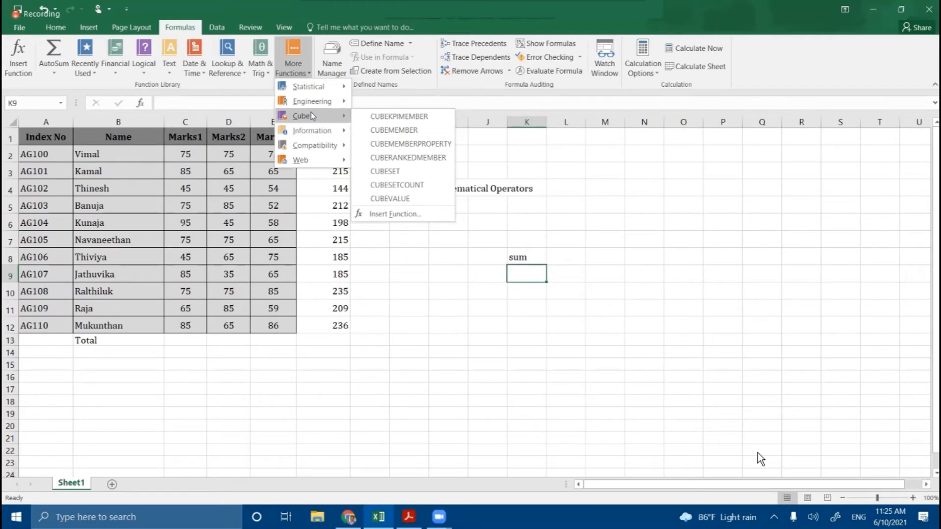
left_click(533, 271)
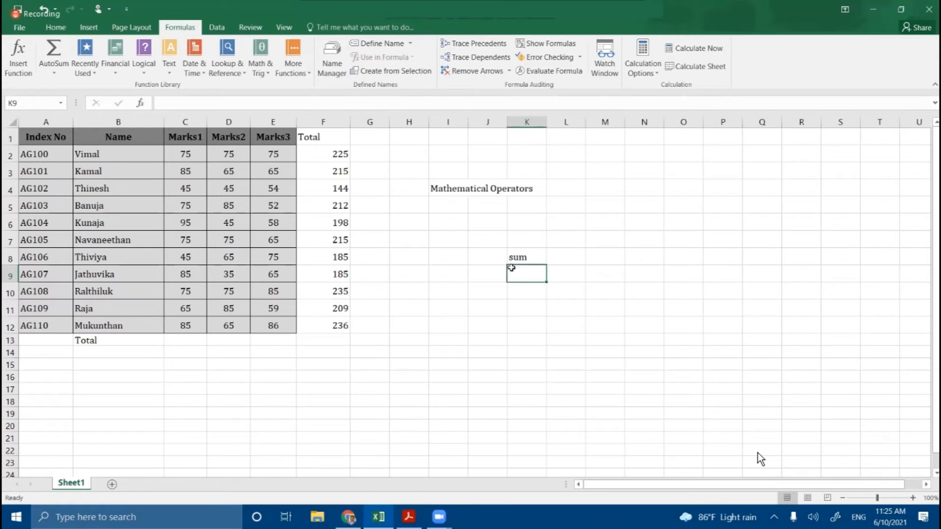
- Begin a formula in K9 with =sum, briefly bringing up its argument hint and returning to the function suggestions
type("=")
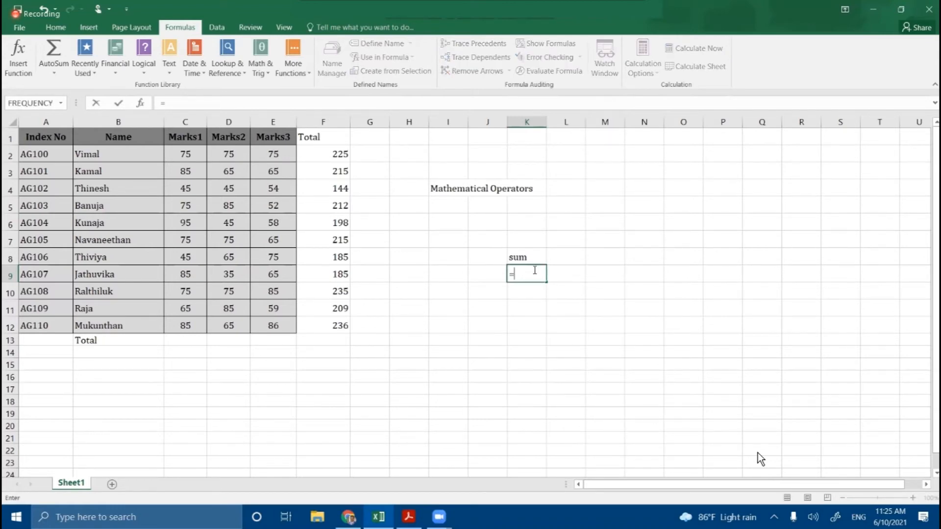
type("sum")
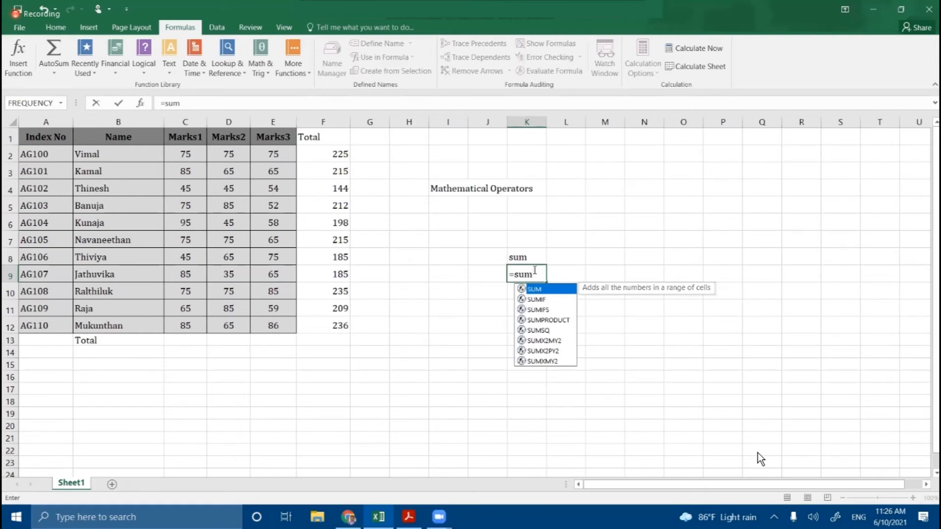
type("(")
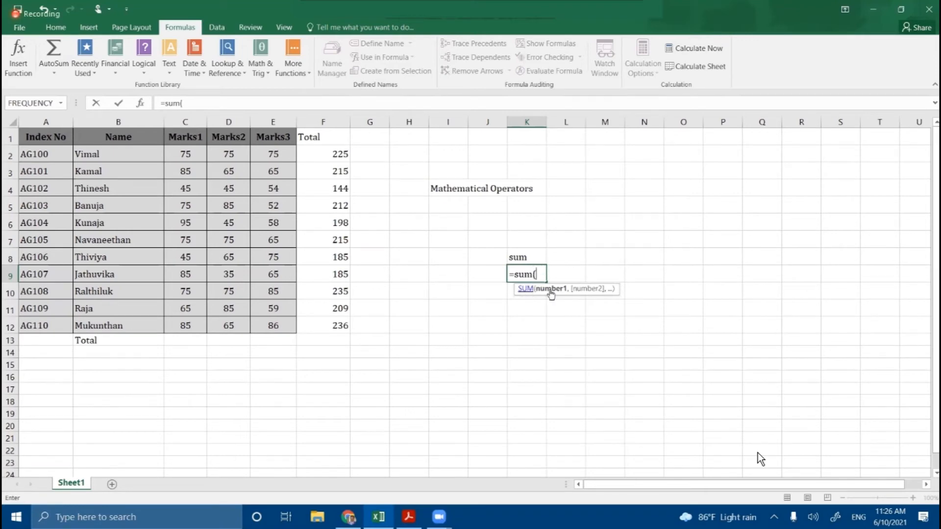
key("BackSpace")
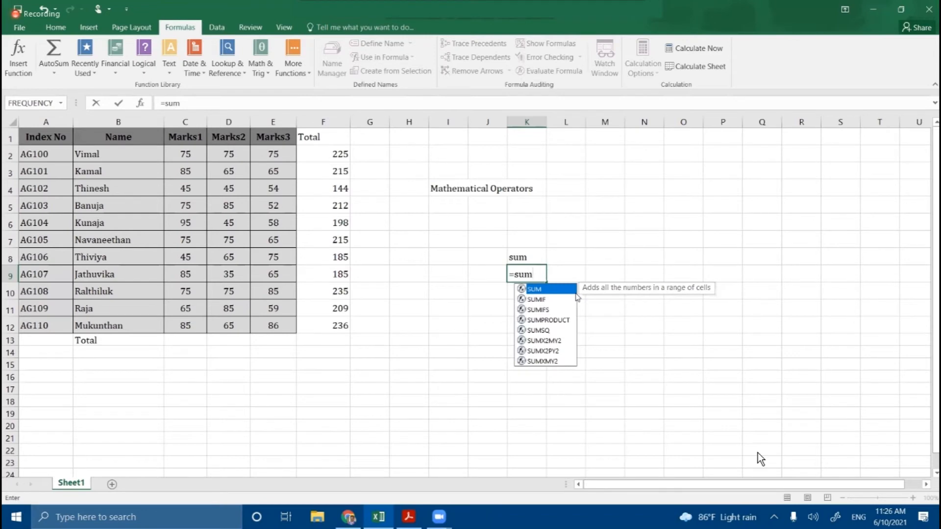
- Look through the descriptions of the suggested SUM-family functions, including SUMIF, SUMIFS, SUMPRODUCT, SUMSQ and SUMX2MY2, ending back on SUM
key("Down")
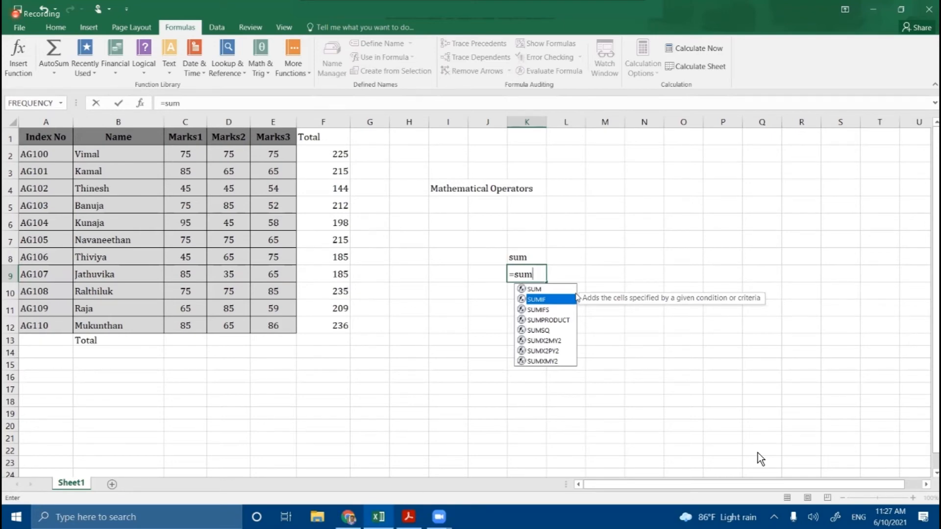
key("Down")
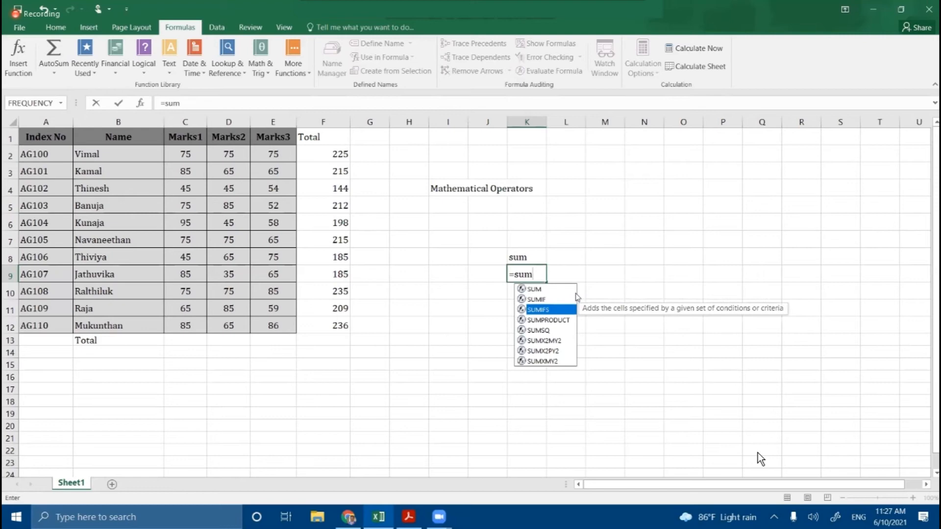
key("Down")
key("Down")
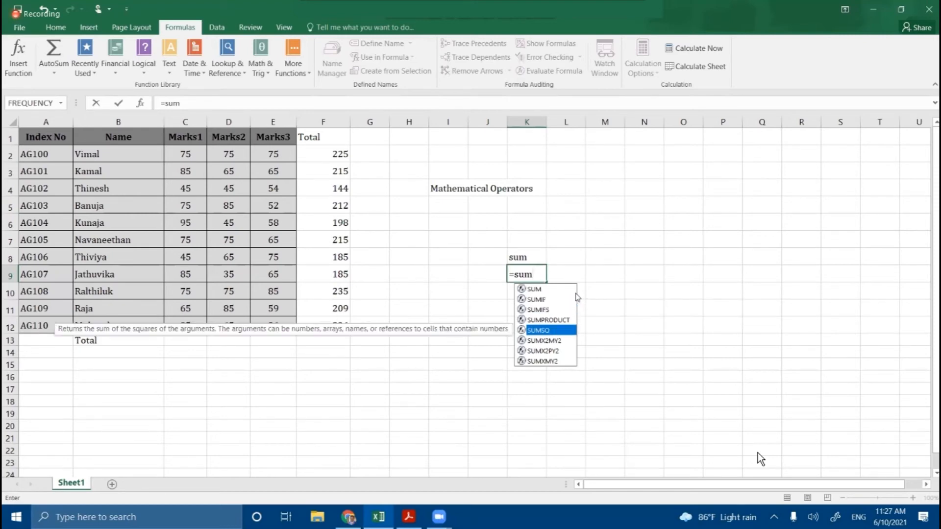
key("Down")
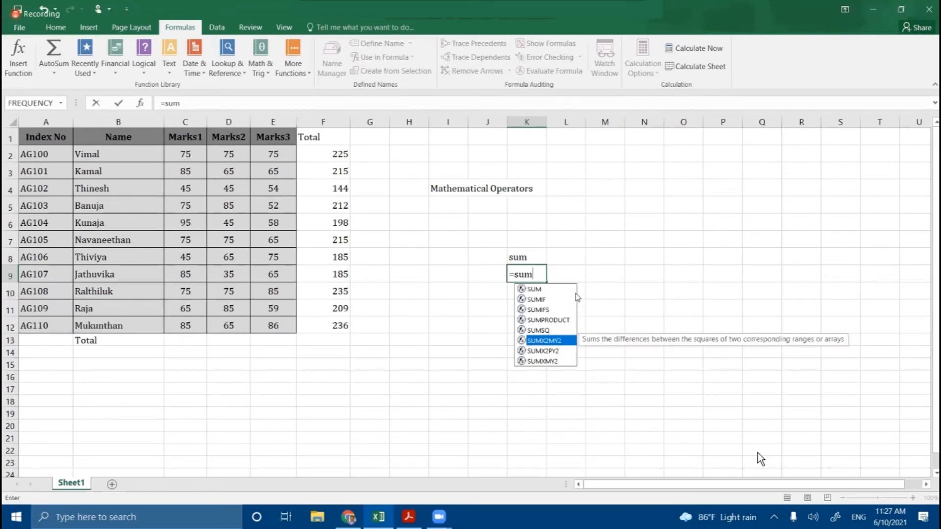
key("Down")
key("Down")
key("Up")
key("Up")
key("Up")
key("Up")
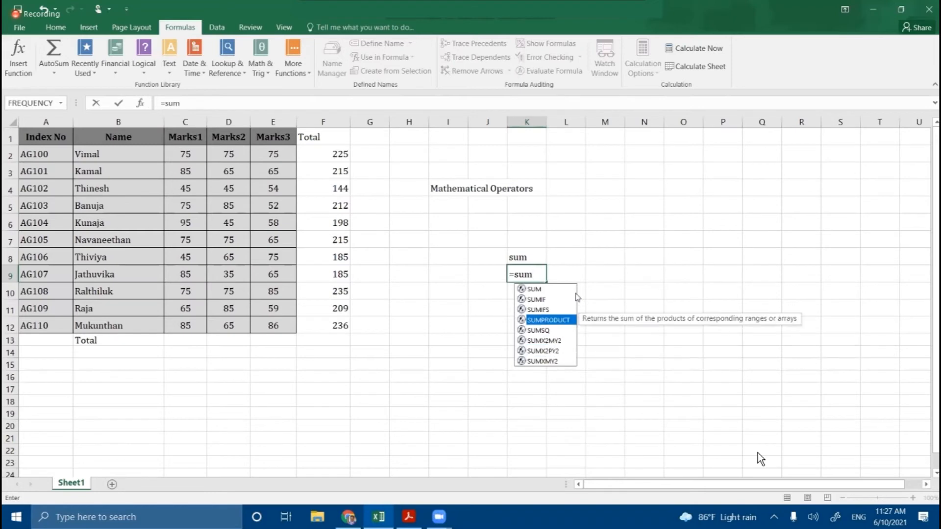
key("Up")
key("Up")
key("Up")
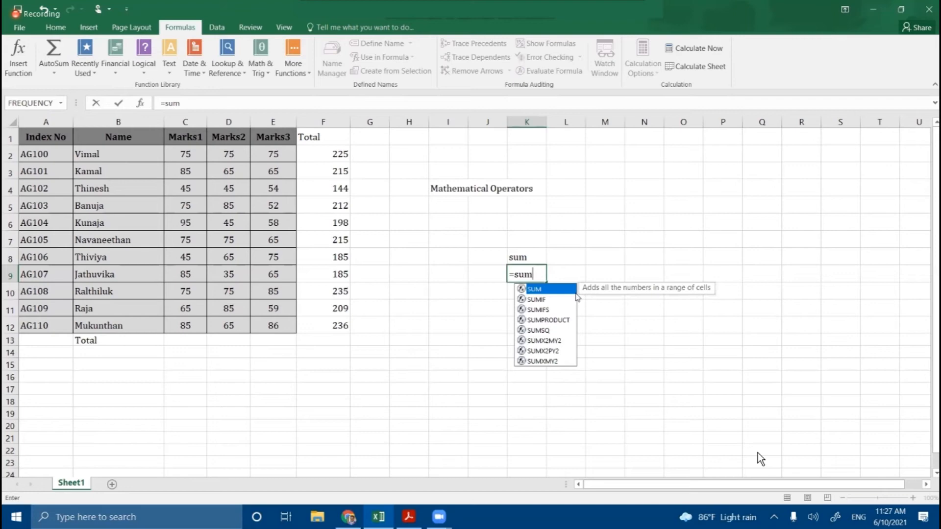
- Open the parenthesis of the SUM formula in K9 and mark its syntax hint with a temporary red ink underline
type("(")
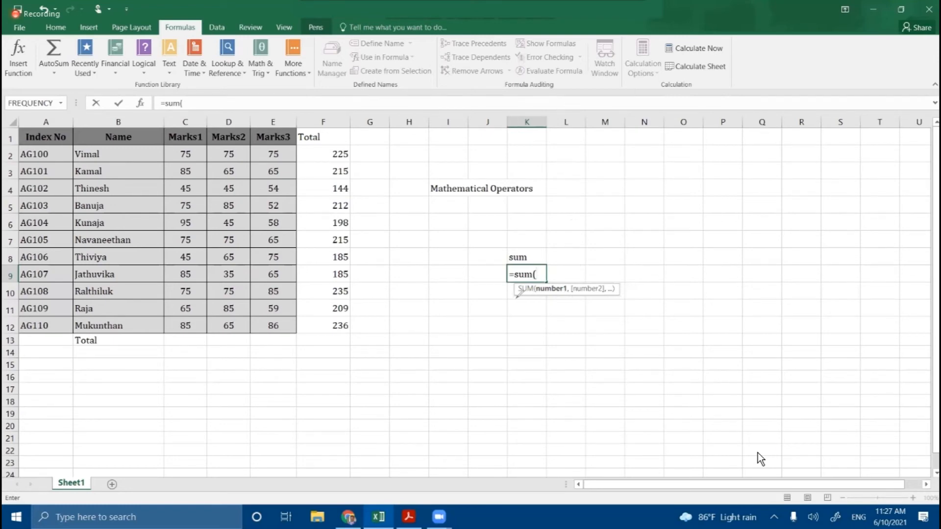
left_click_drag(514, 298, 535, 296)
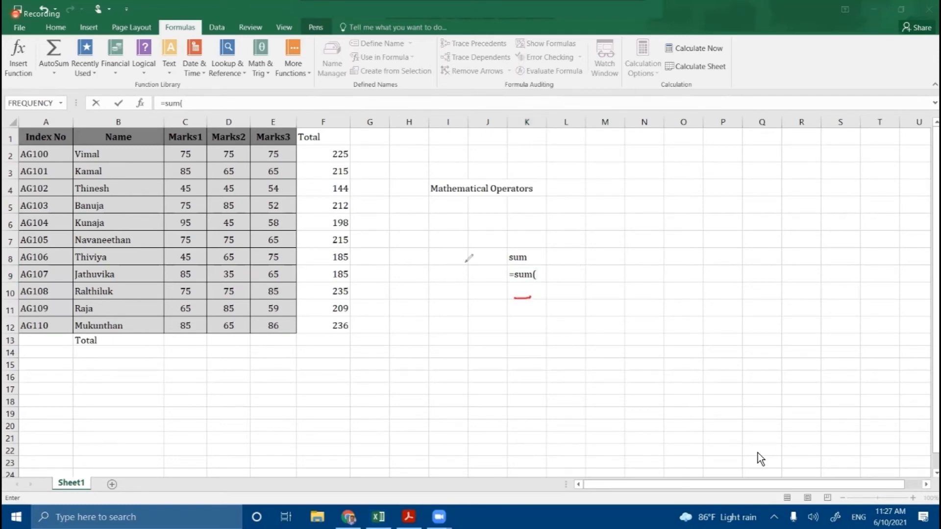
left_click(794, 116)
left_click(575, 105)
left_click(537, 279)
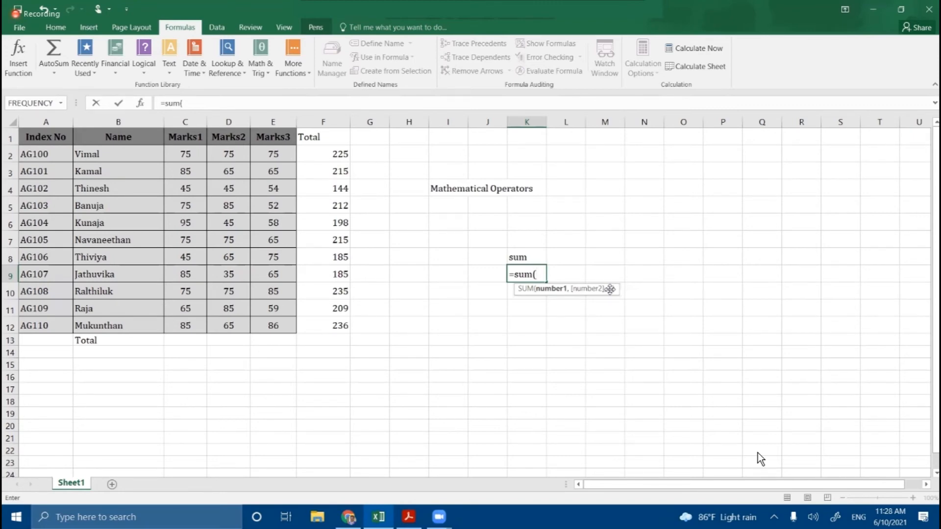
- Enter 5,6,8,5,4 as the arguments of the SUM formula in K9
type("5,6")
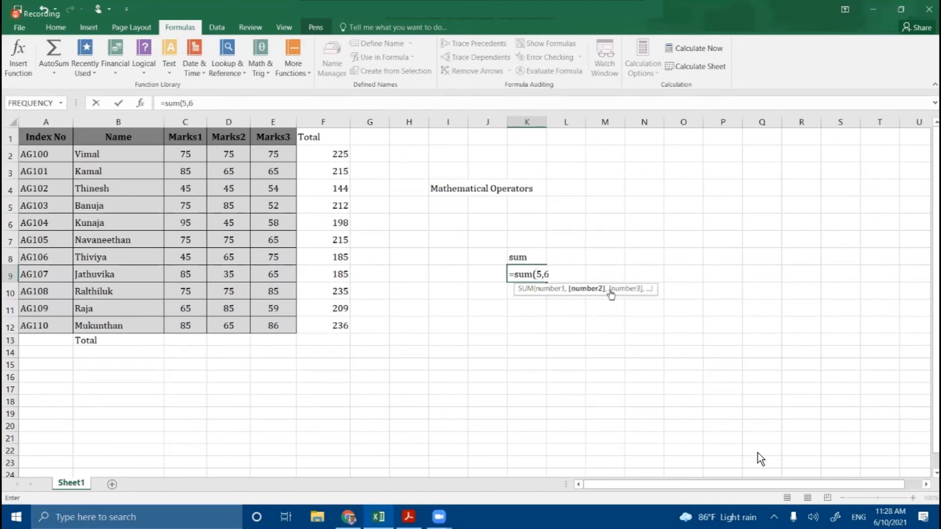
type(",8,5,4")
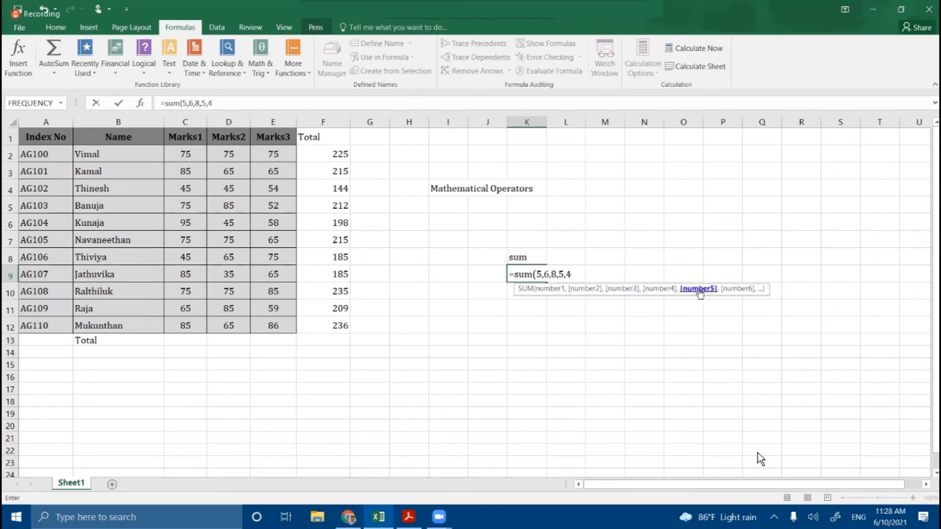
- Open the help article for the SUM function and examine its example formulas and Syntax section
left_click(526, 288)
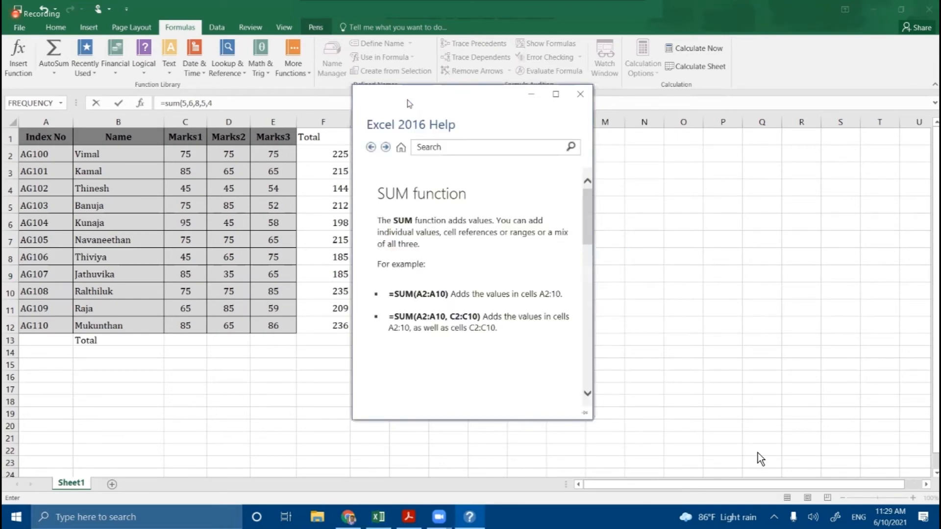
left_click_drag(409, 102, 200, 87)
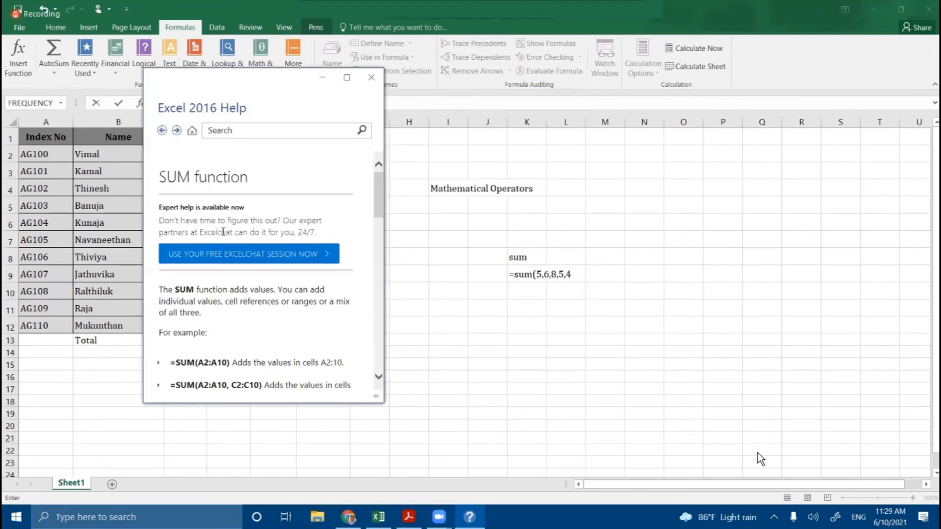
scroll(196, 296, "down", 3)
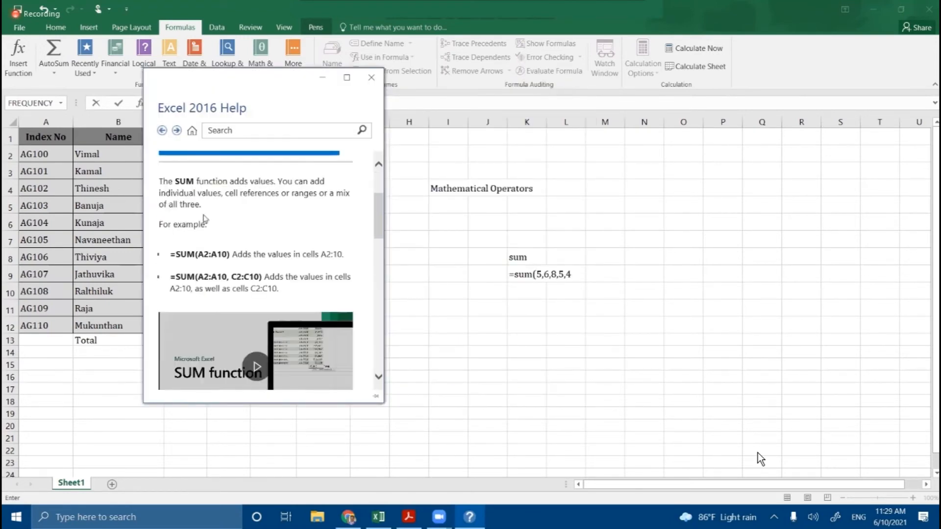
scroll(227, 219, "down", 1)
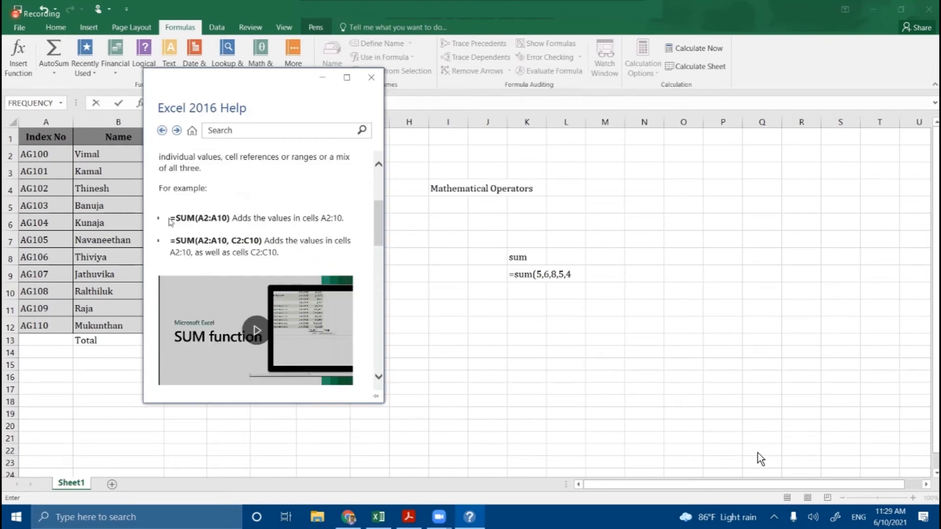
left_click_drag(170, 217, 286, 241)
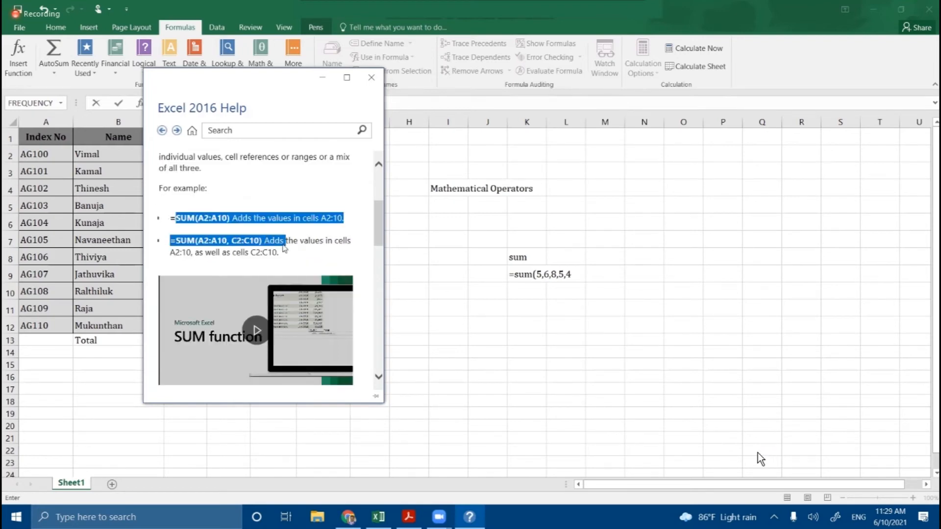
scroll(284, 250, "down", 2)
scroll(284, 250, "down", 4)
scroll(284, 248, "up", 1)
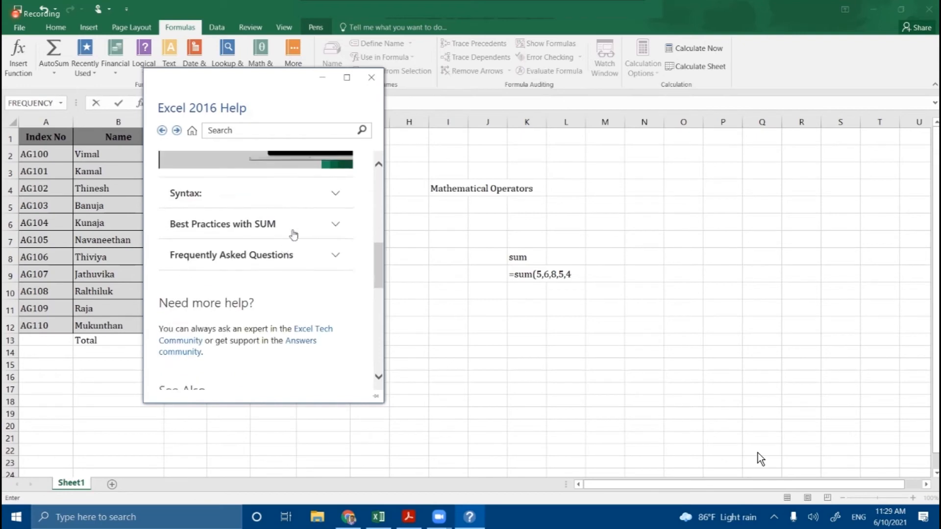
left_click(333, 196)
scroll(331, 199, "down", 4)
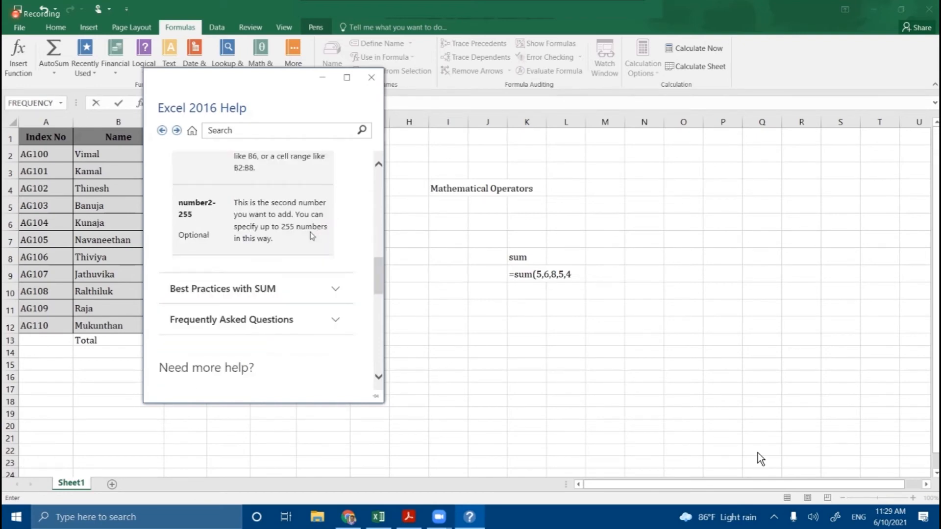
- Expand and read through the Best Practices with SUM section of the help article
left_click(335, 289)
scroll(333, 287, "down", 6)
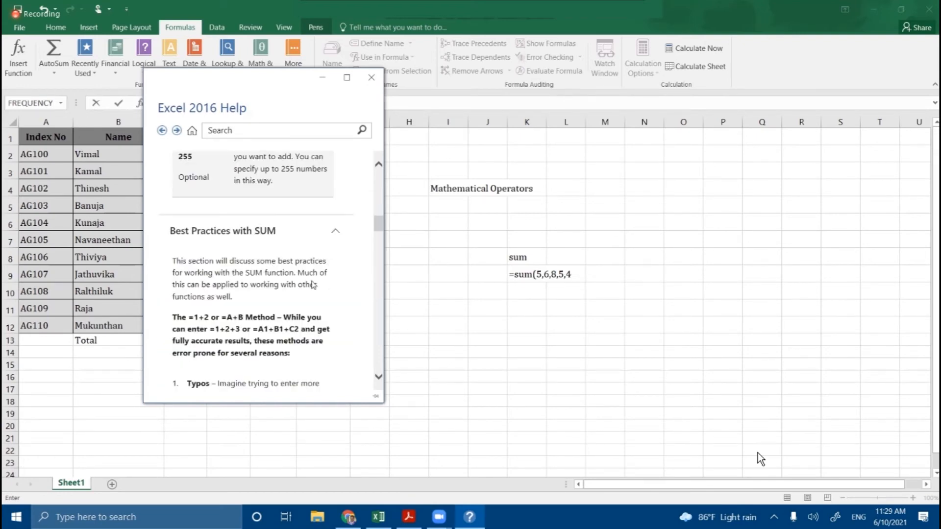
scroll(309, 279, "down", 7)
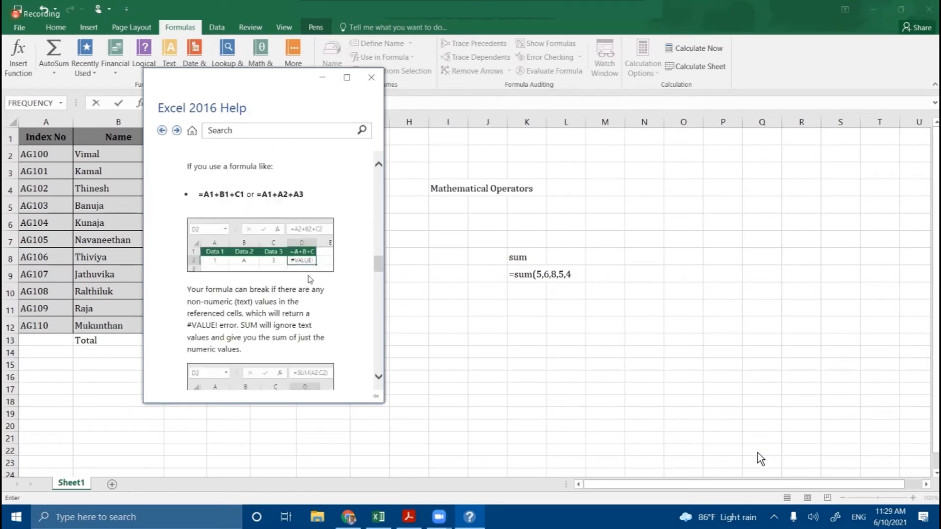
scroll(310, 278, "down", 6)
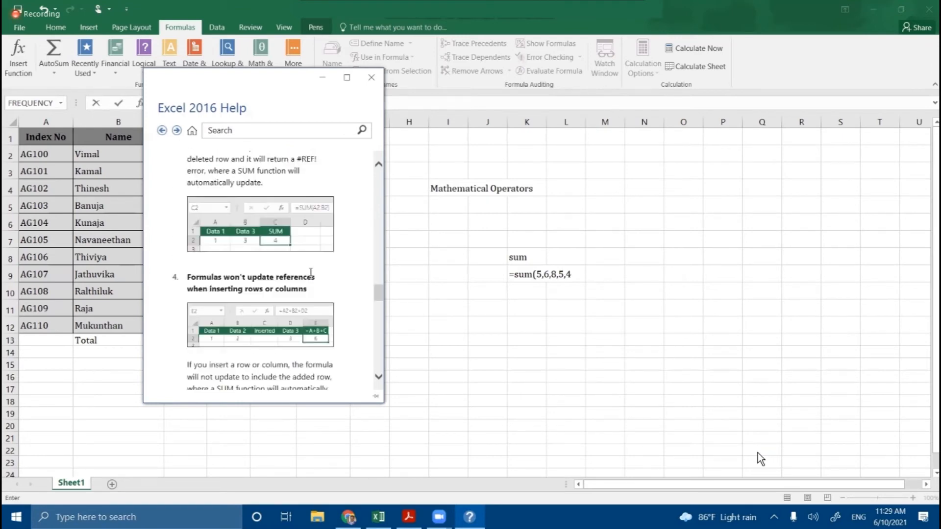
scroll(309, 276, "down", 6)
scroll(283, 277, "up", 3)
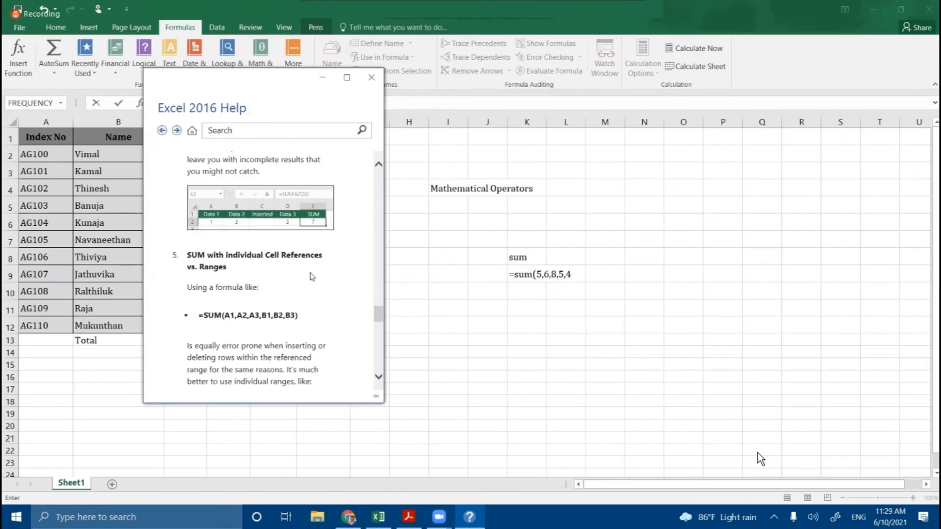
scroll(216, 278, "down", 5)
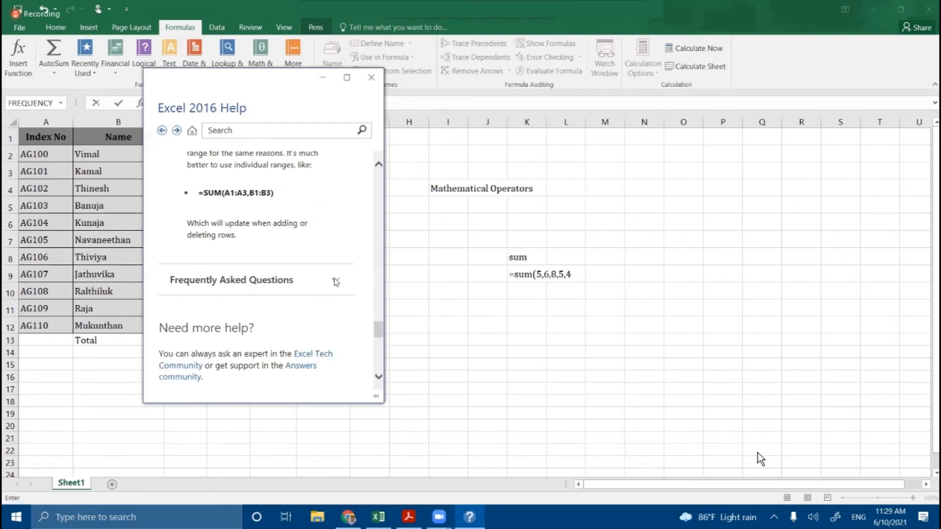
- Read through the Frequently Asked Questions of the SUM article, return to its beginning and close the help window
left_click(335, 280)
scroll(322, 294, "down", 10)
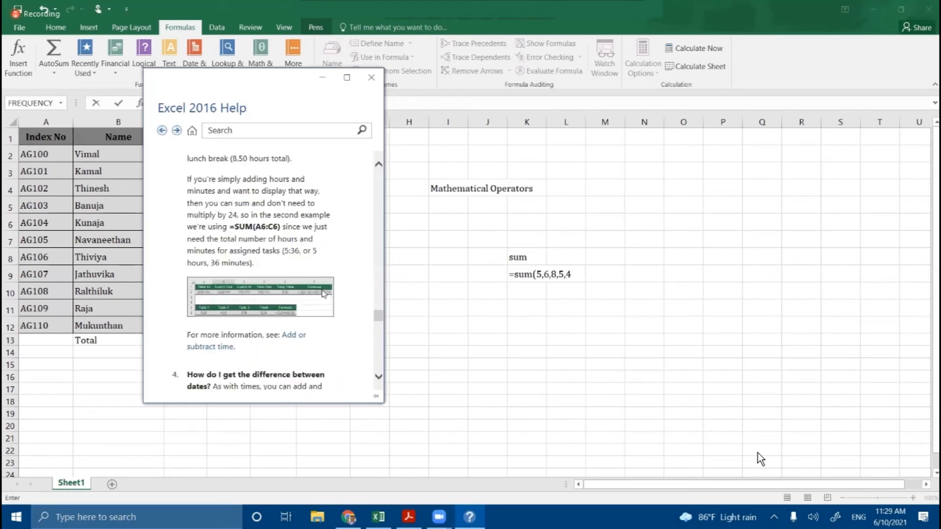
scroll(324, 290, "down", 8)
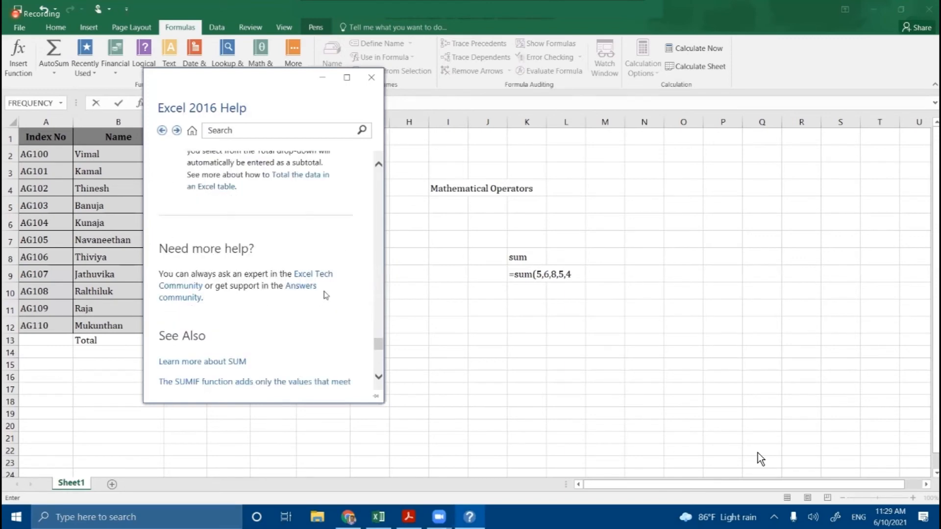
scroll(314, 254, "up", 15)
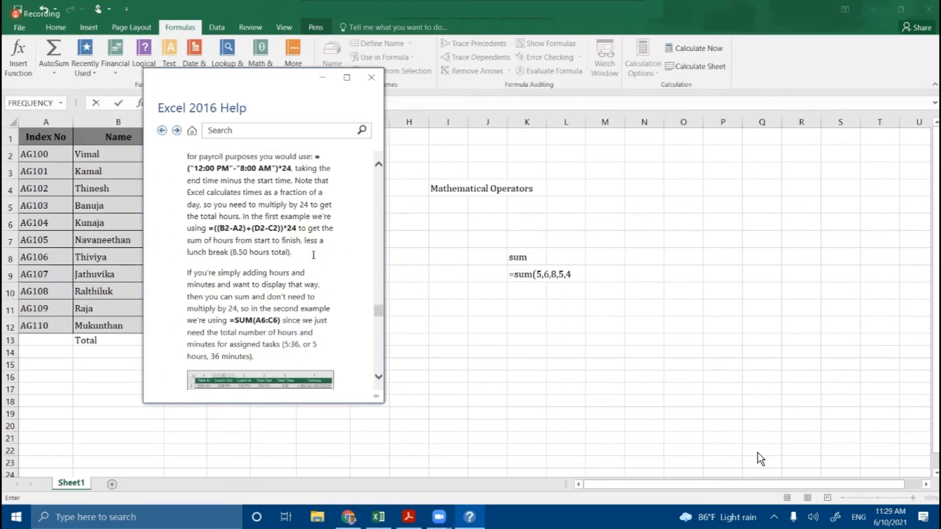
scroll(314, 255, "up", 15)
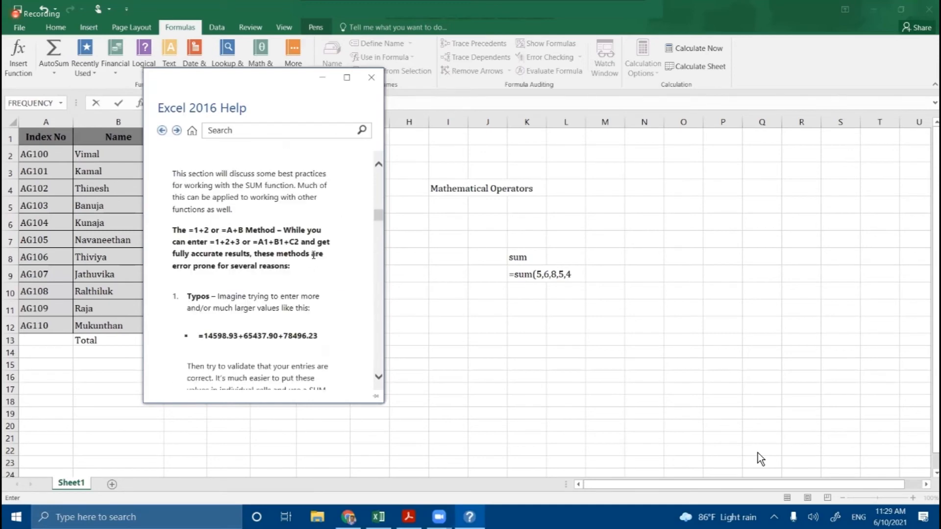
scroll(313, 260, "up", 5)
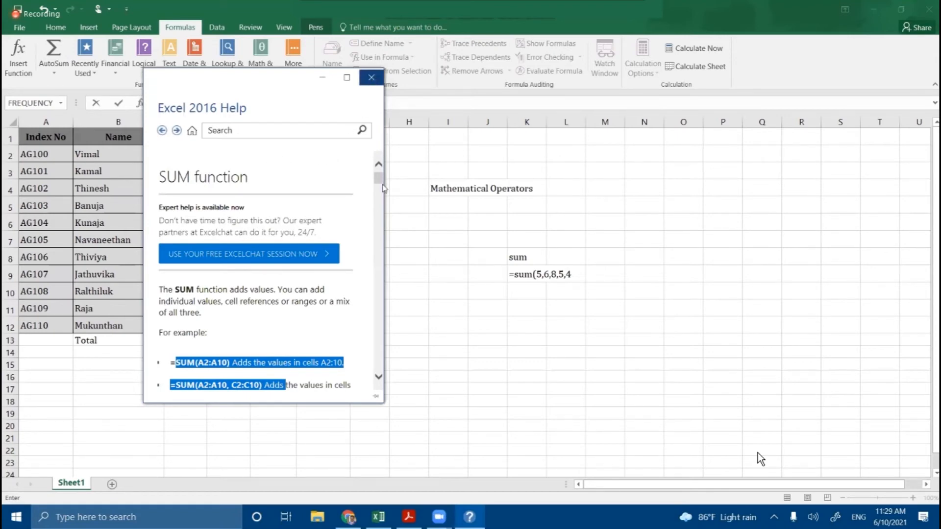
left_click(371, 77)
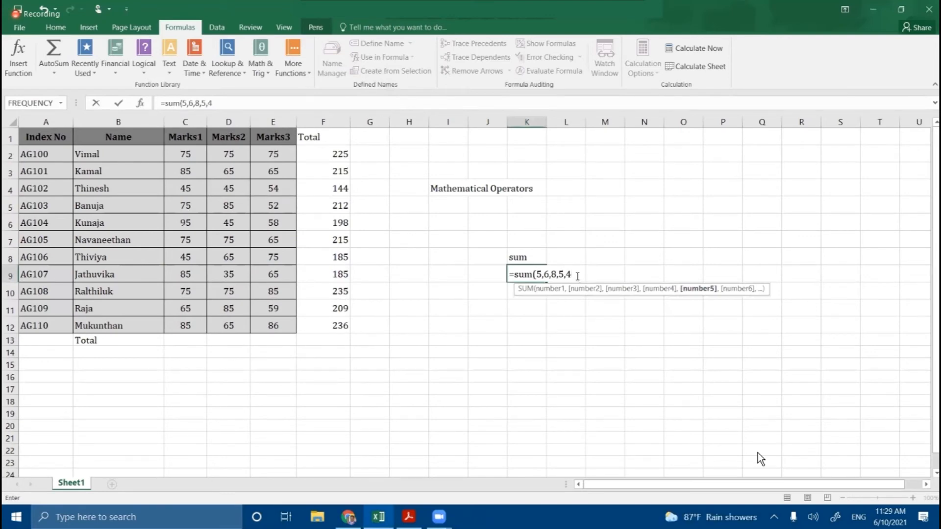
- Close the parenthesis and commit the formula =sum(5,6,8,5,4) in K9
type(")")
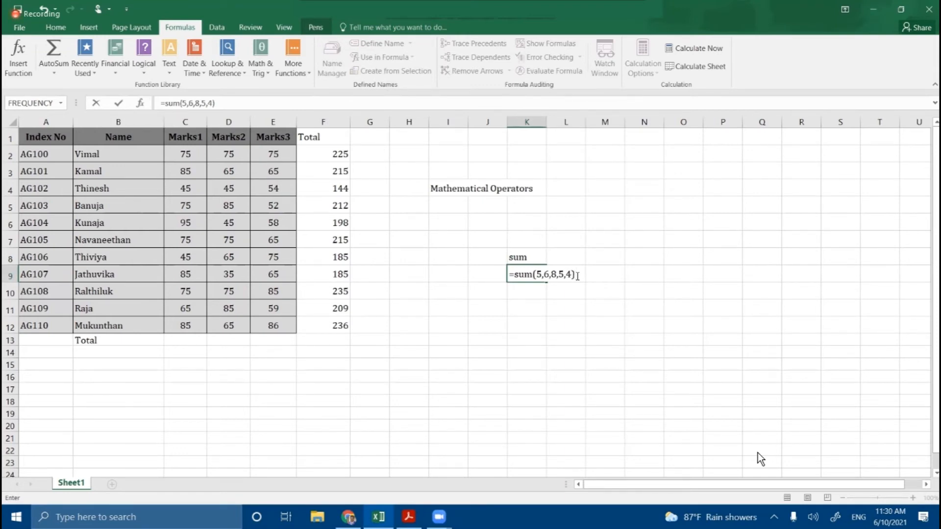
key("Return")
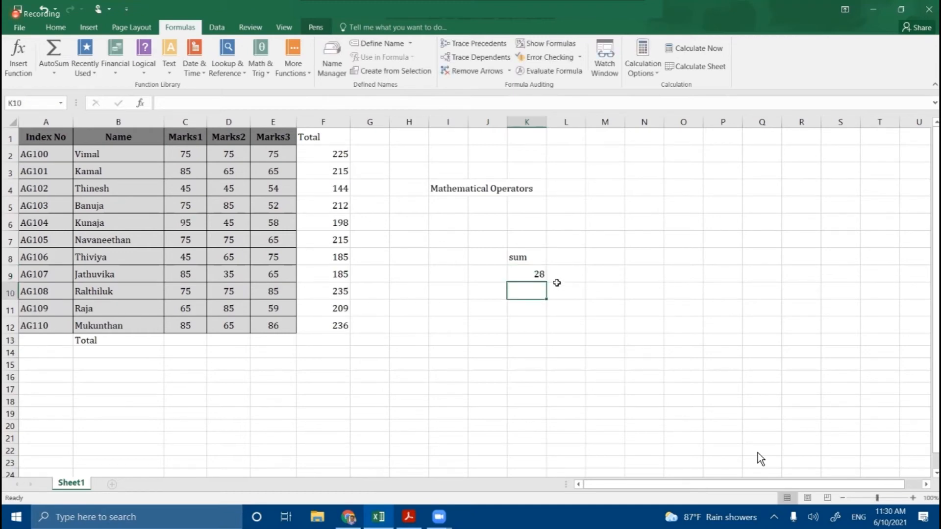
- Add cell F2 as a sixth argument to the SUM formula in K9 and commit it
double_click(529, 274)
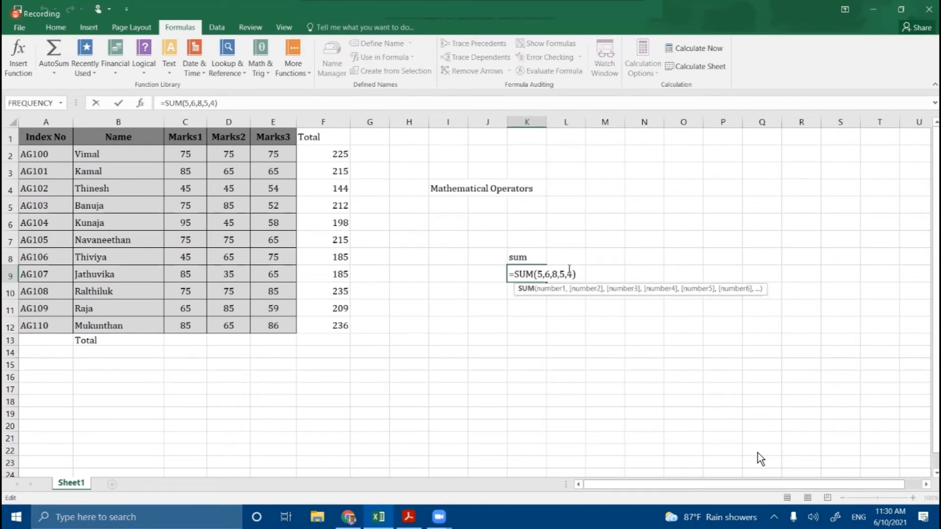
left_click(572, 273)
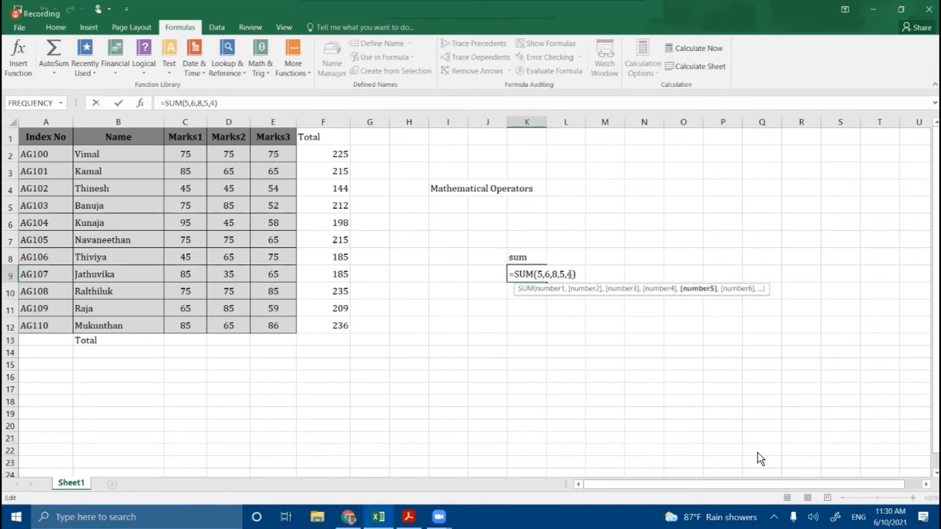
type(",")
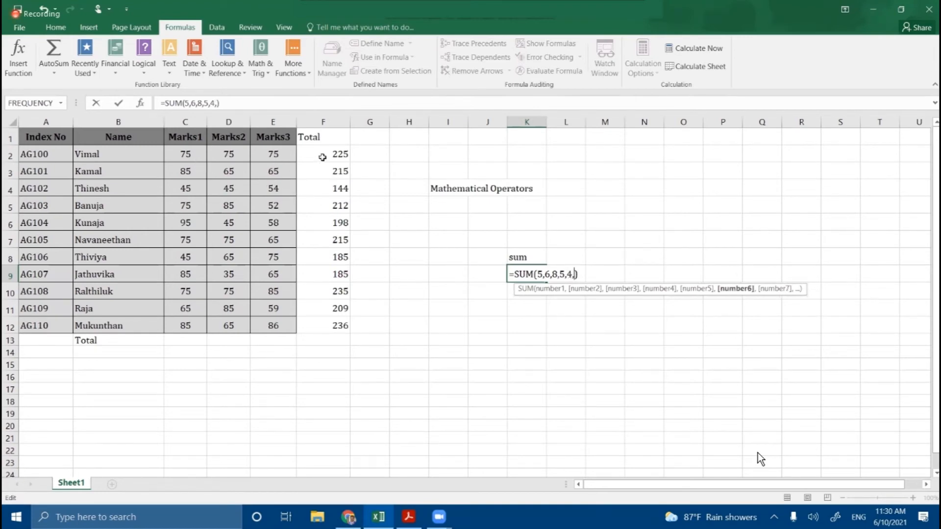
left_click(318, 159)
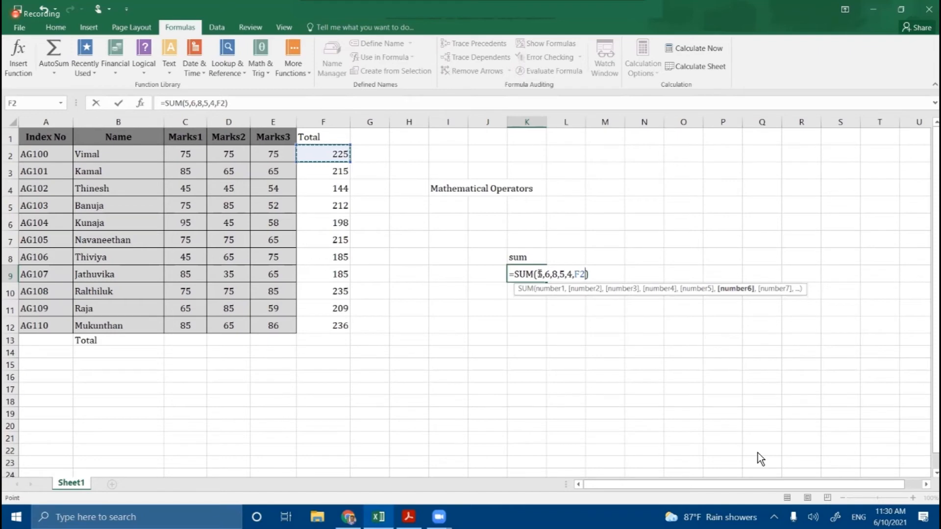
double_click(576, 271)
key("Return")
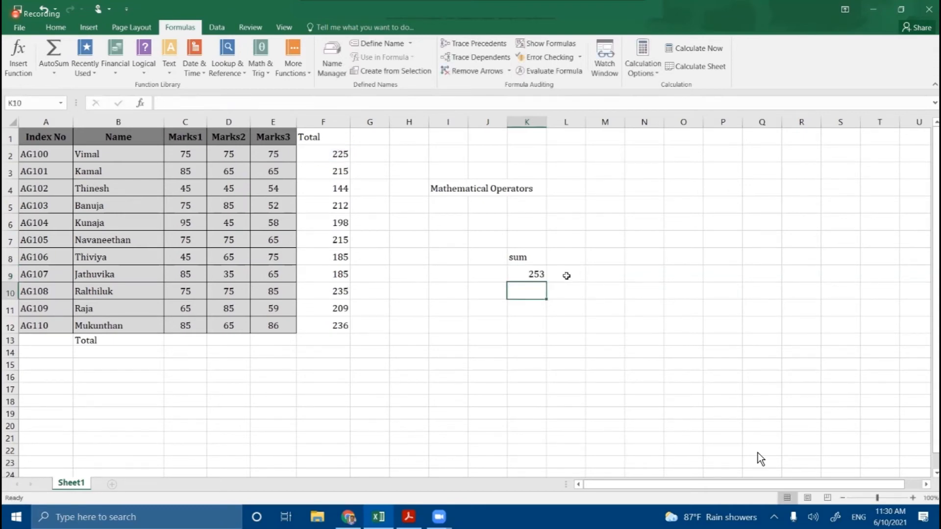
- Review the arguments of the SUM formula in K9, highlighting the F2 reference
double_click(542, 275)
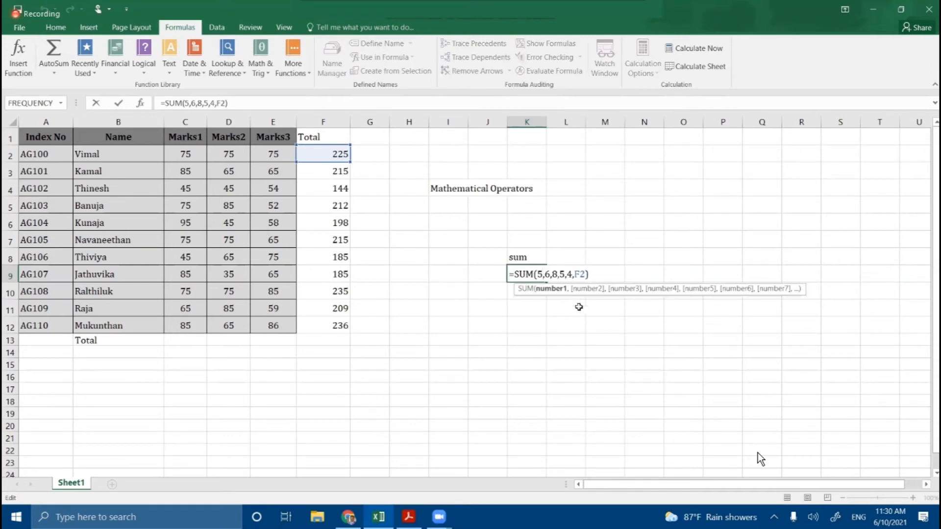
left_click_drag(537, 274, 585, 275)
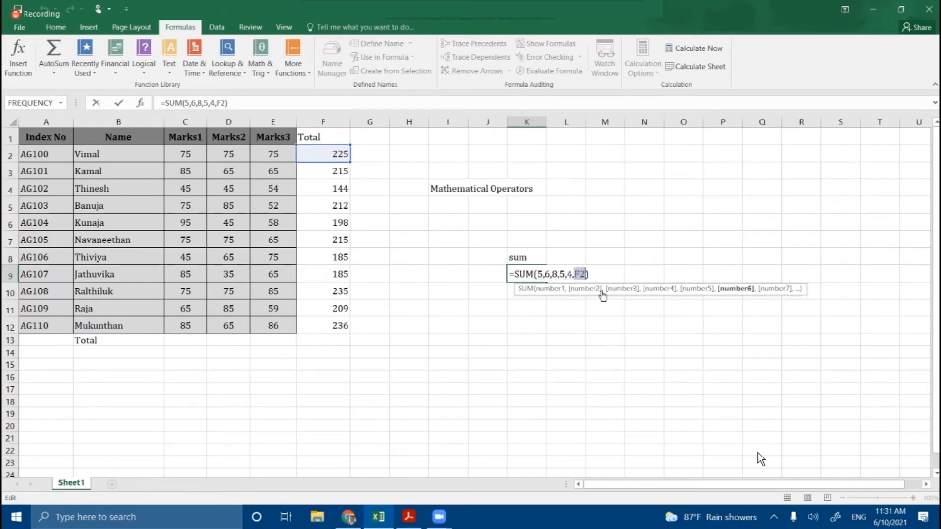
key("Return")
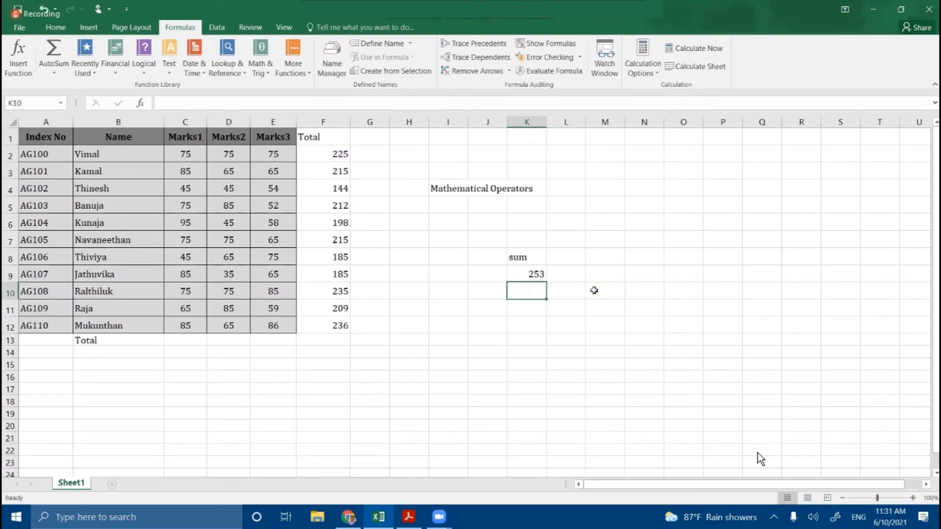
- Enter the values 8, 6, 5, 3 and 2 down cells O2 to O6
left_click(679, 159)
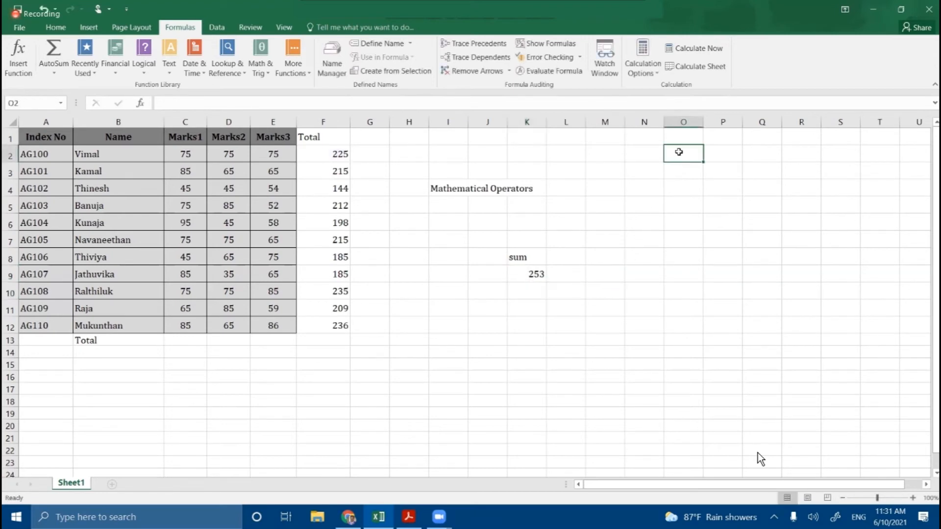
type("8")
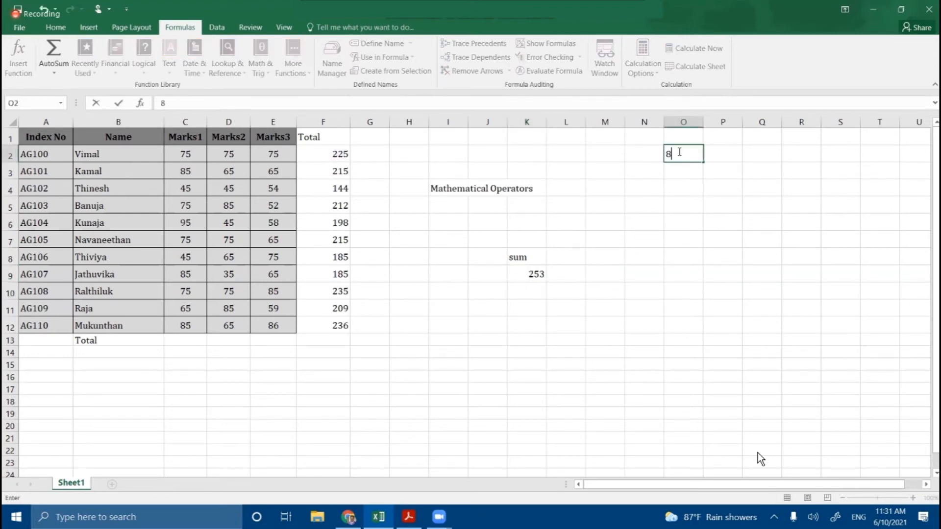
key("Return")
type("6")
key("Return")
type("5")
key("Return")
type("3")
key("Return")
type("2")
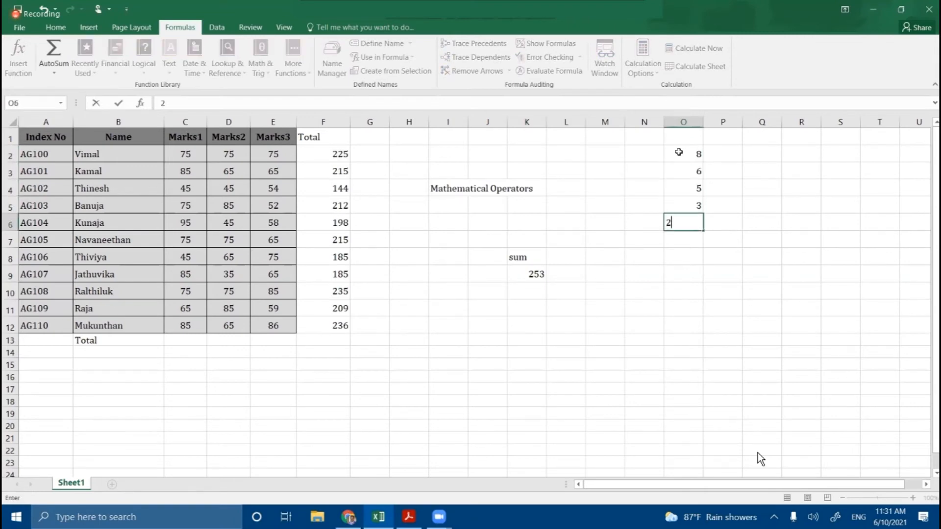
- Replace the F2 argument in K9's SUM formula with the range O2:O6, highlight the arguments and commit the formula
double_click(539, 274)
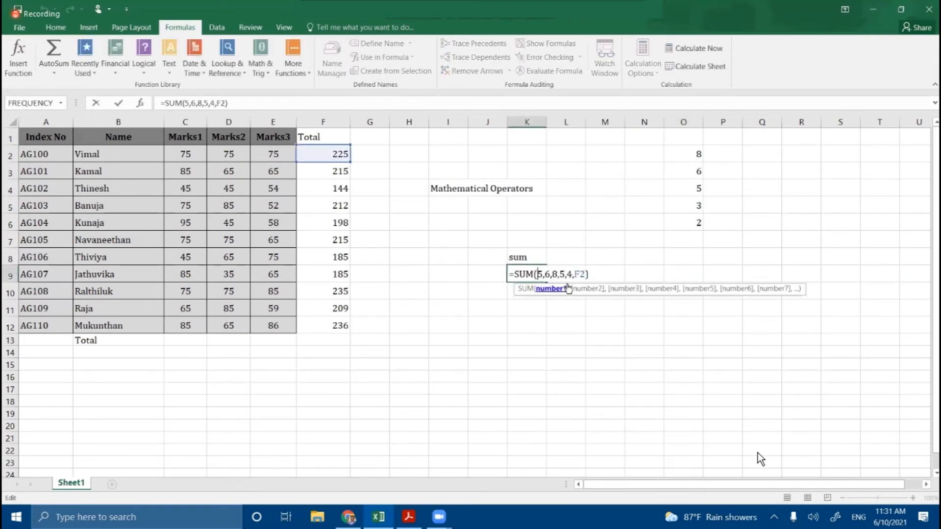
double_click(578, 275)
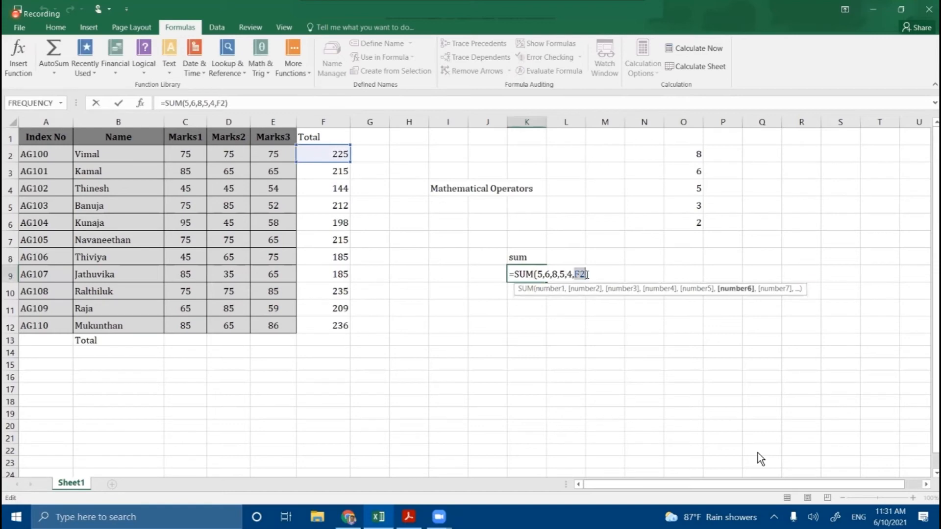
left_click_drag(681, 153, 687, 220)
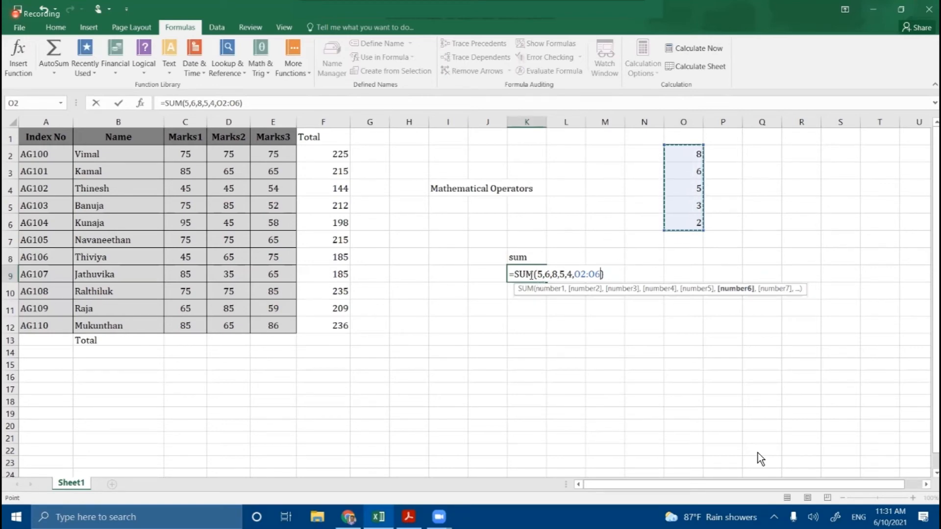
left_click_drag(537, 274, 572, 274)
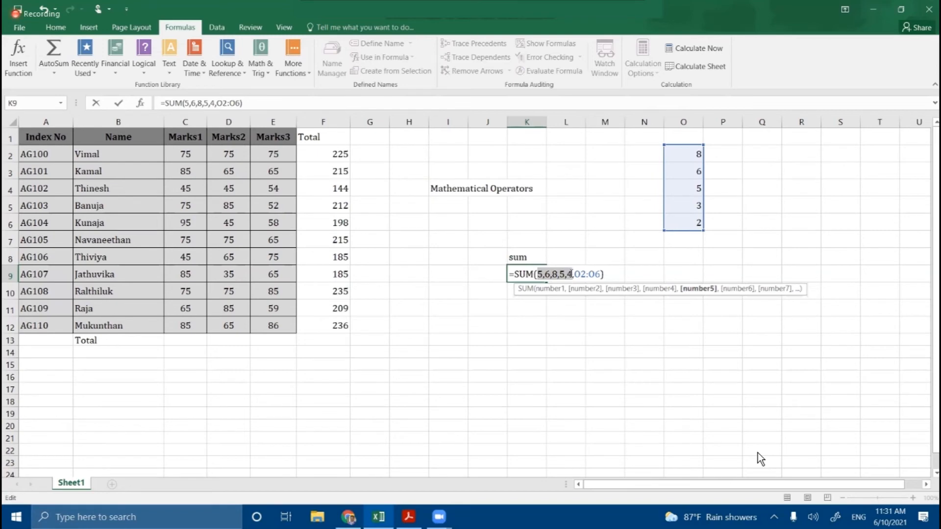
left_click_drag(574, 274, 602, 274)
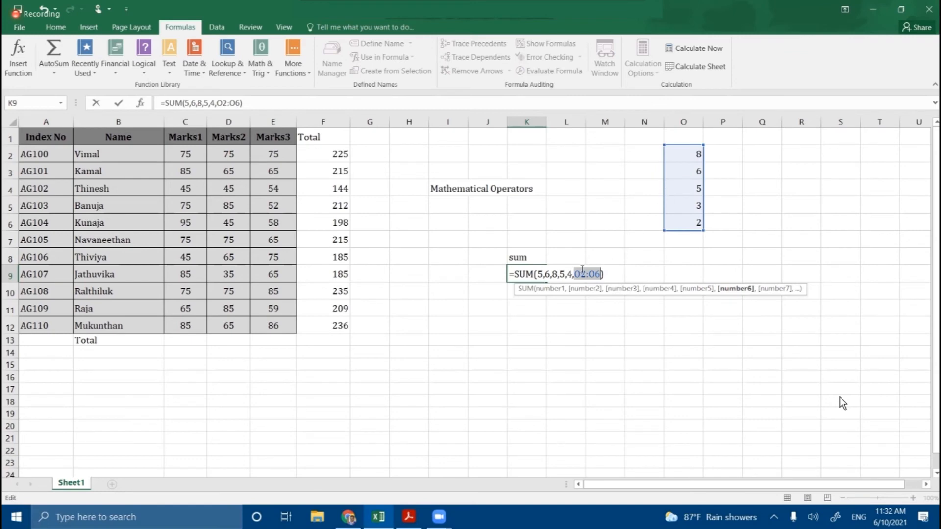
left_click_drag(538, 274, 600, 274)
left_click(605, 274)
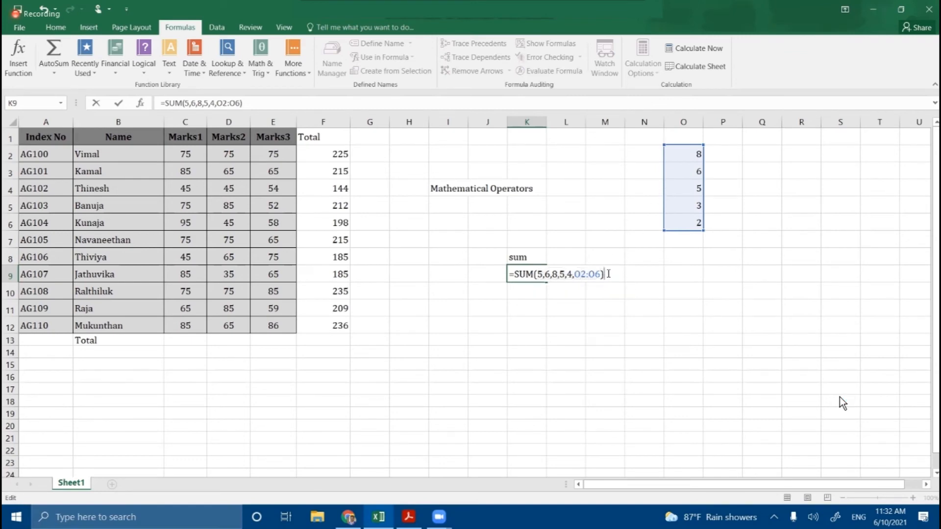
key("Return")
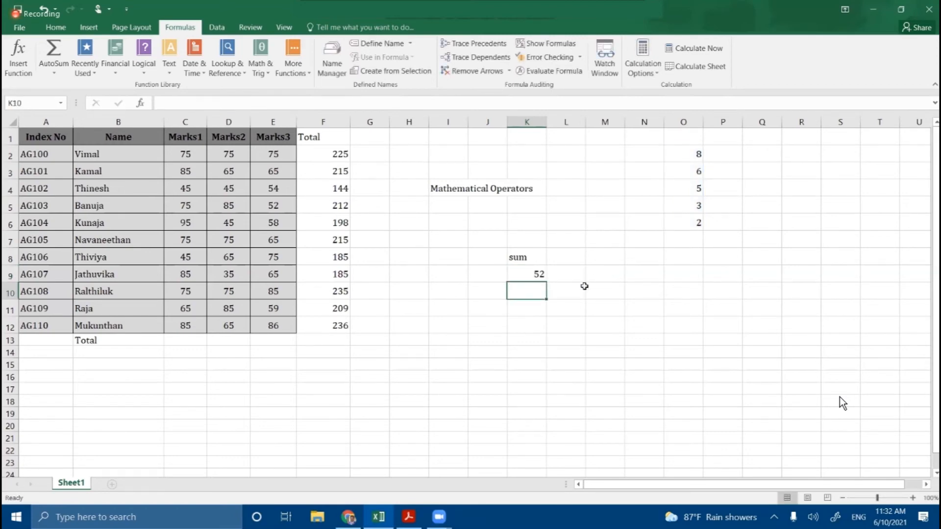
left_click(534, 274)
double_click(534, 275)
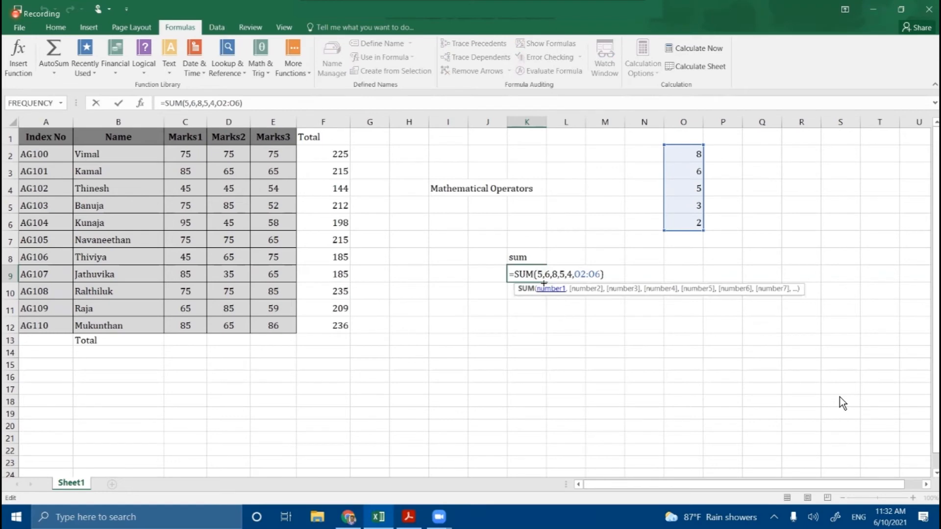
left_click_drag(538, 275, 602, 275)
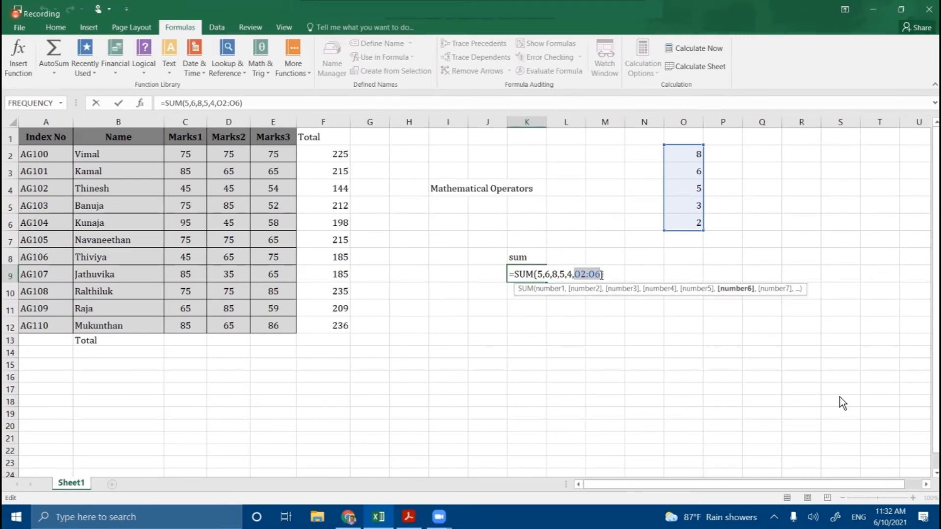
left_click(602, 275)
type(",")
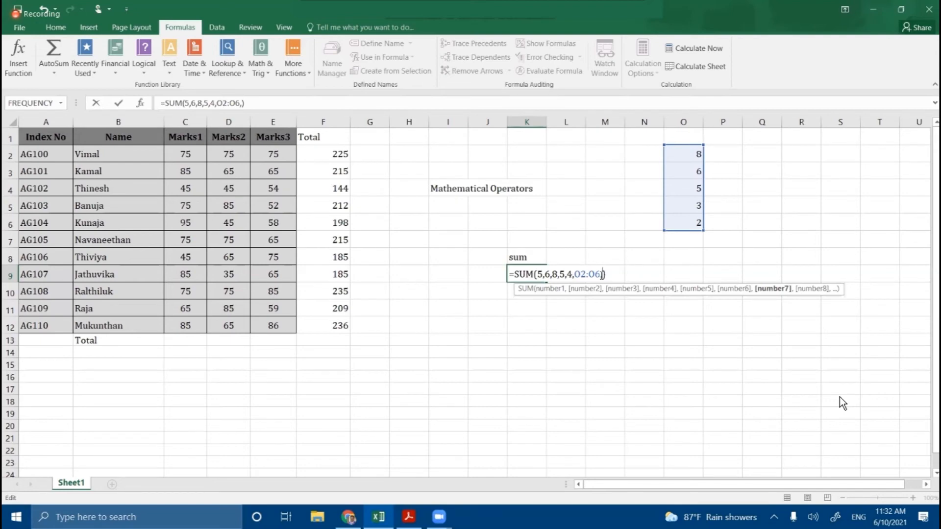
key("BackSpace")
key("Return")
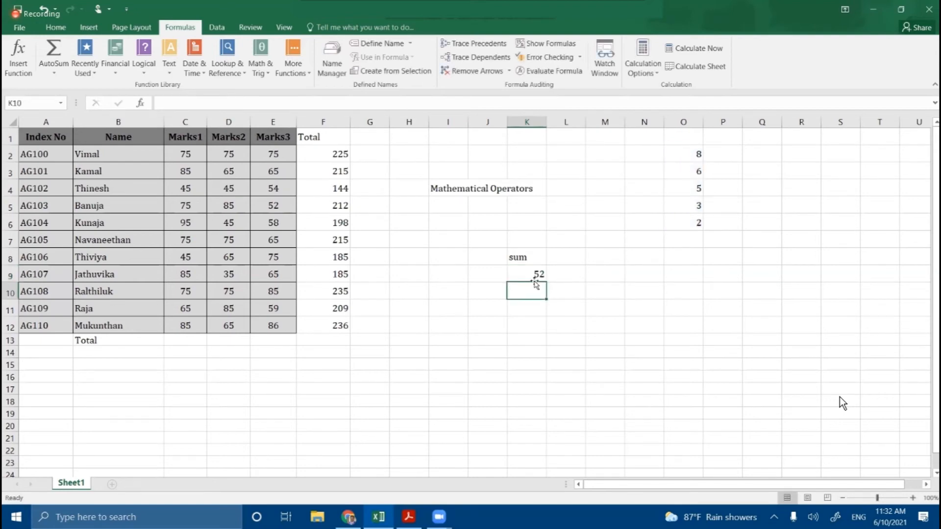
- Append the quoted text value "5" as a seventh argument to the SUM formula in K9
double_click(537, 276)
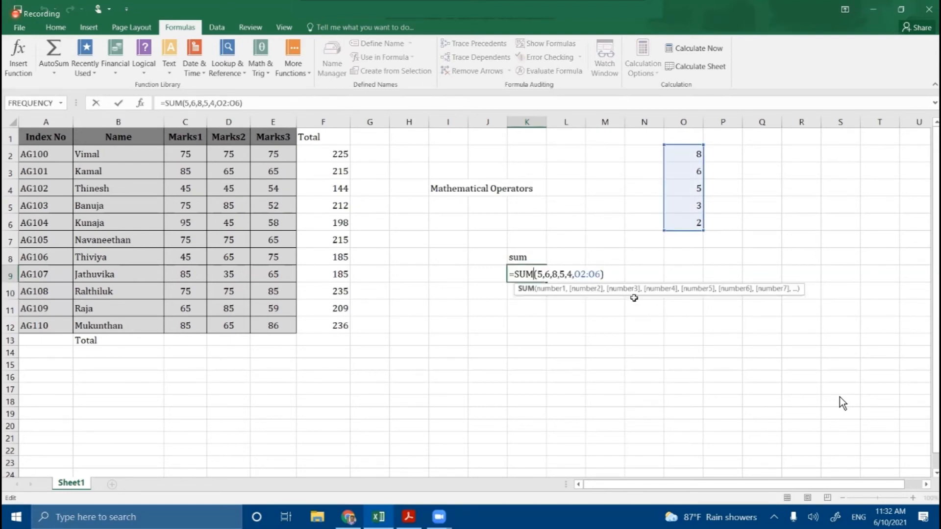
left_click(602, 275)
type(",")
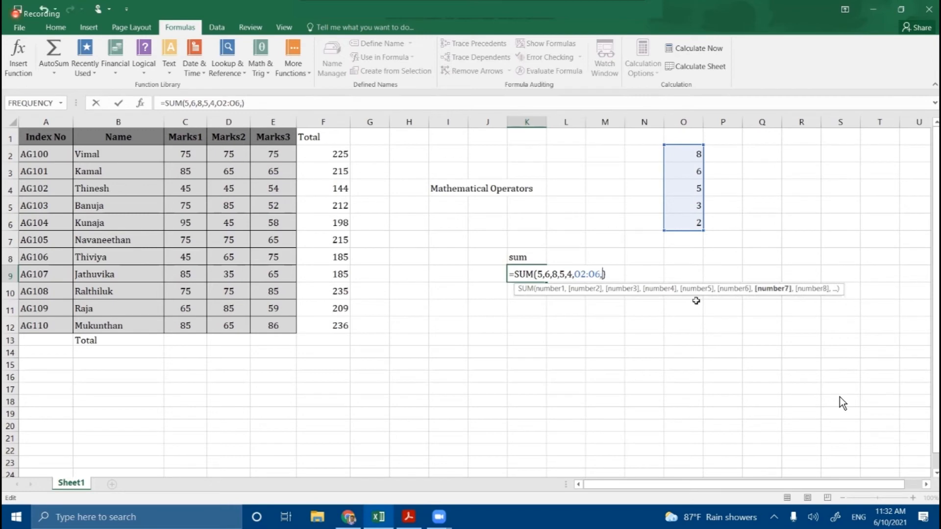
type("\"5\"")
key("Return")
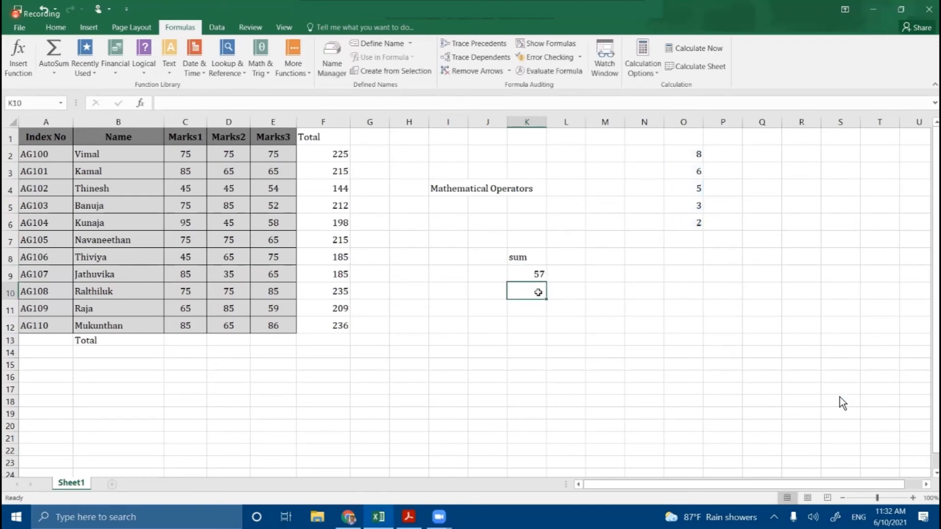
- Change the quoted argument "5" in K9's SUM formula to "A" and widen column K
double_click(536, 274)
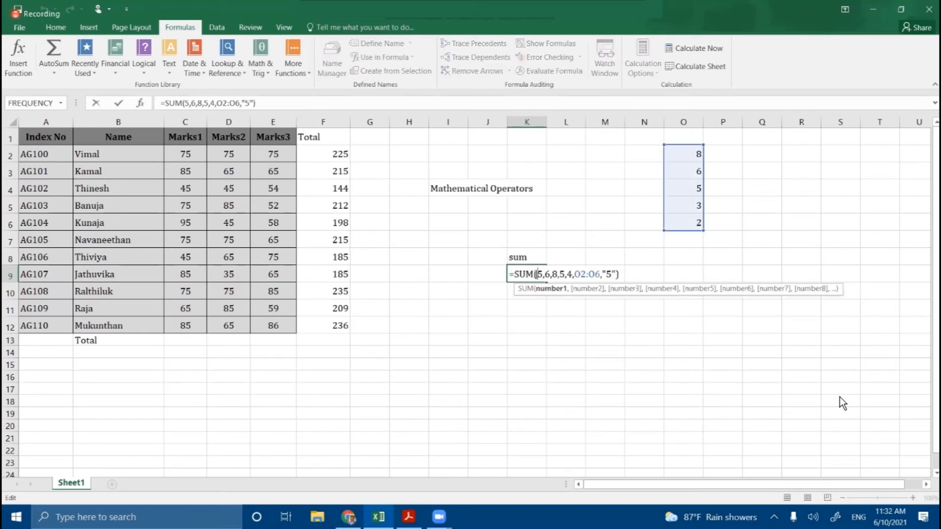
left_click_drag(602, 274, 617, 274)
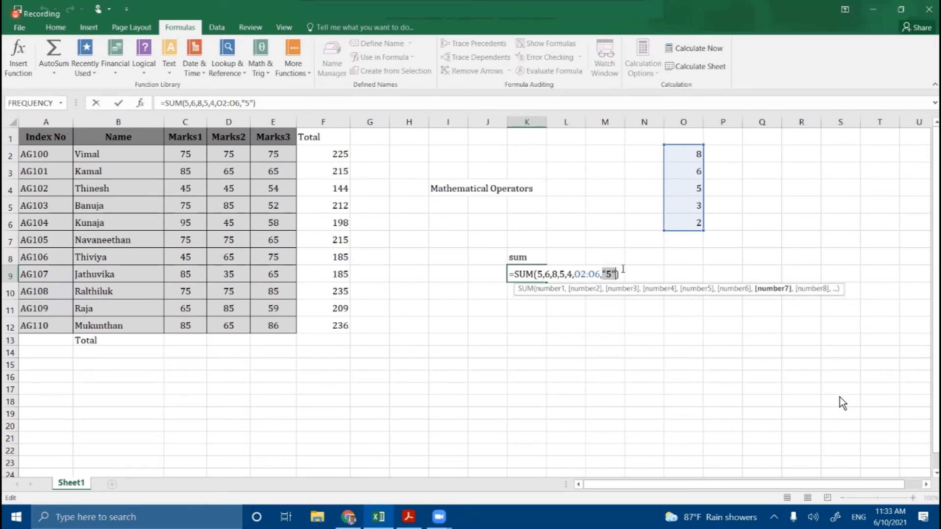
type("A")
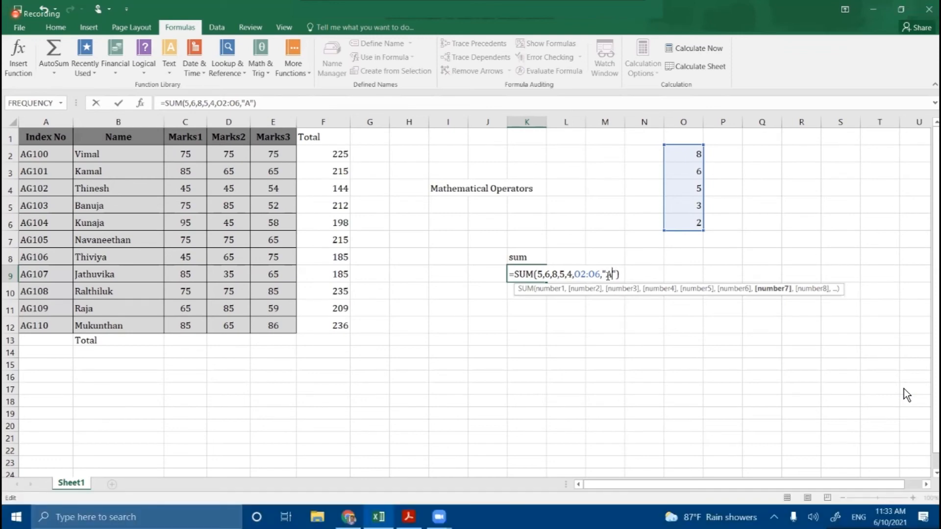
key("Return")
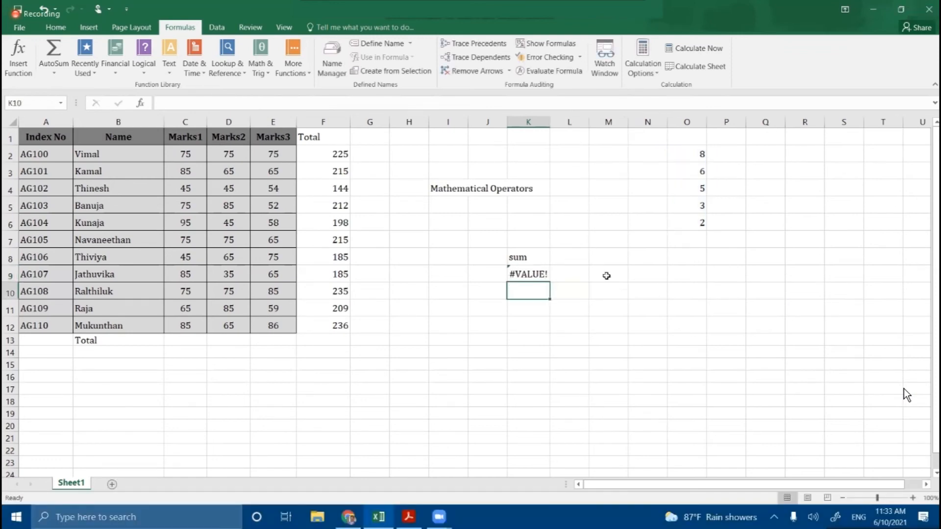
left_click_drag(549, 123, 566, 128)
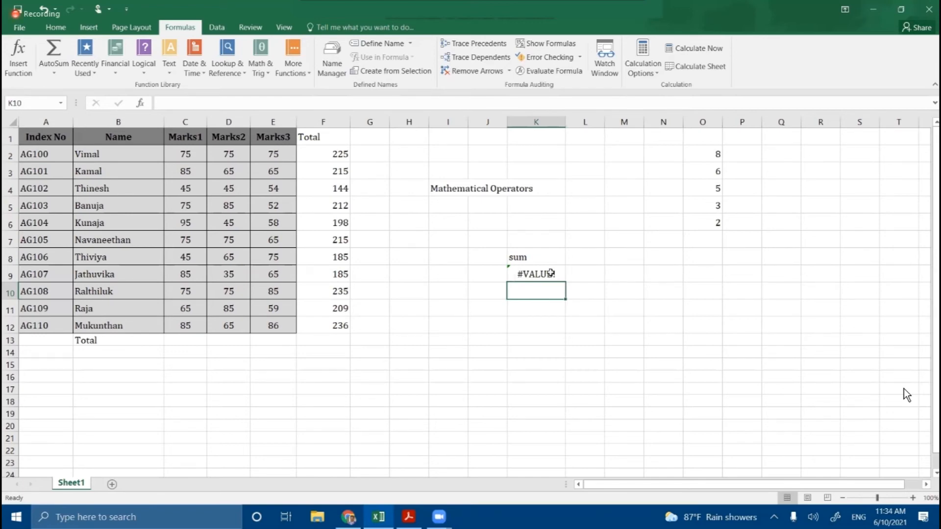
- Replace the "A" argument in K9's SUM formula with the logical value TRUE and commit it
double_click(549, 277)
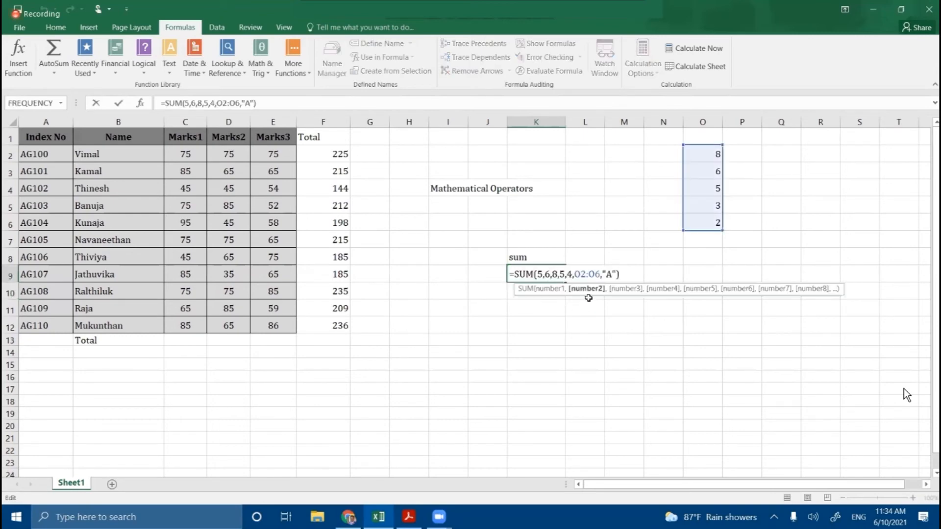
left_click_drag(602, 274, 616, 274)
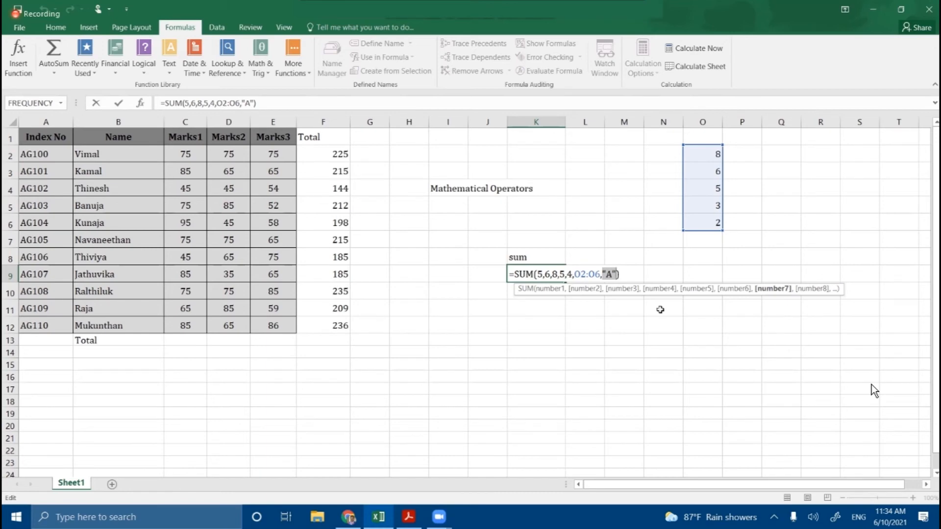
key("BackSpace")
type("true")
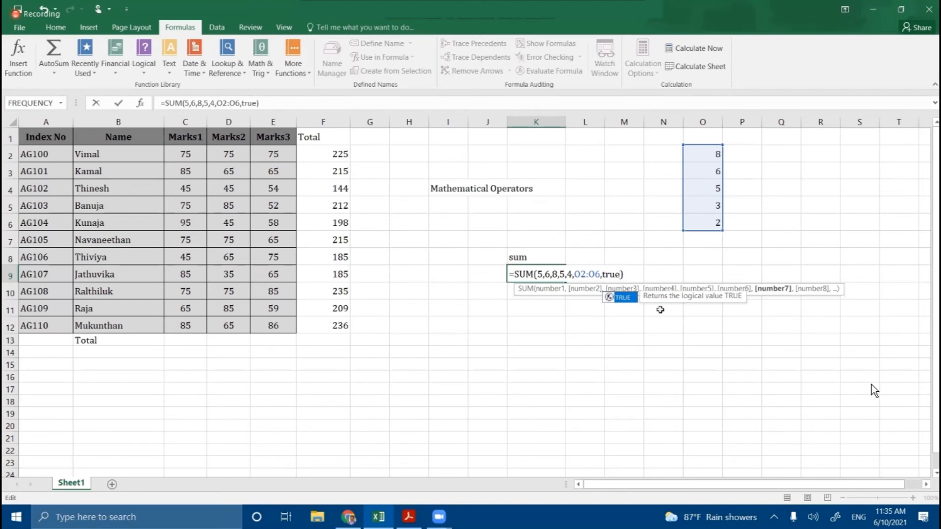
key("Return")
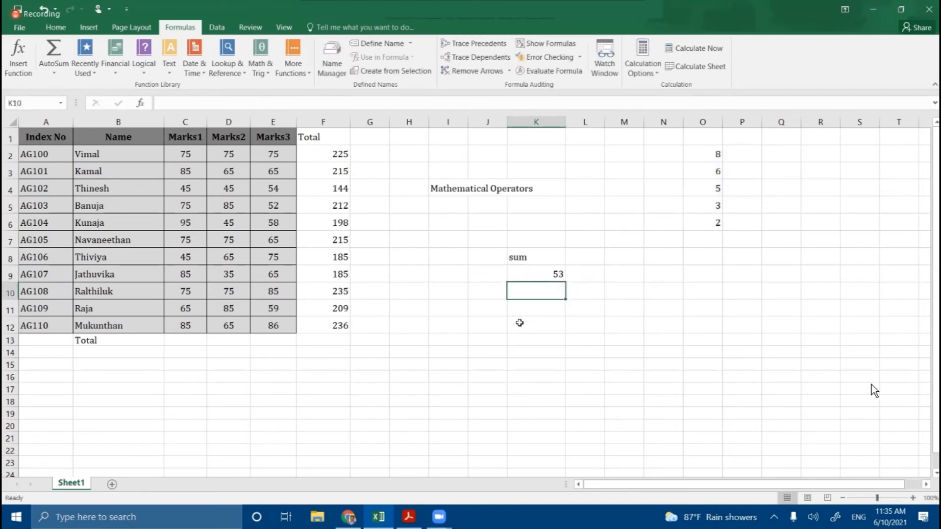
- Replace the TRUE argument in K9's SUM formula with the logical value FALSE, commit it and recheck the formula
double_click(535, 276)
left_click_drag(603, 274, 623, 273)
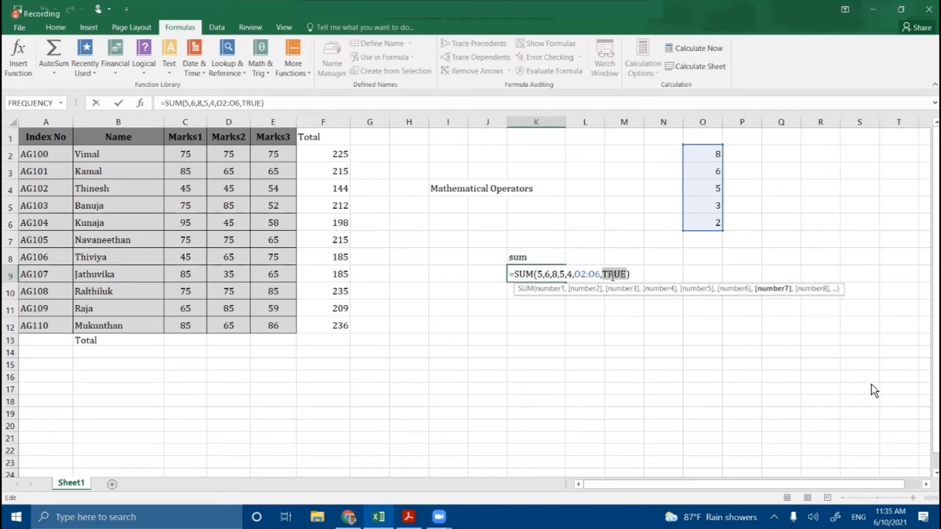
type("false")
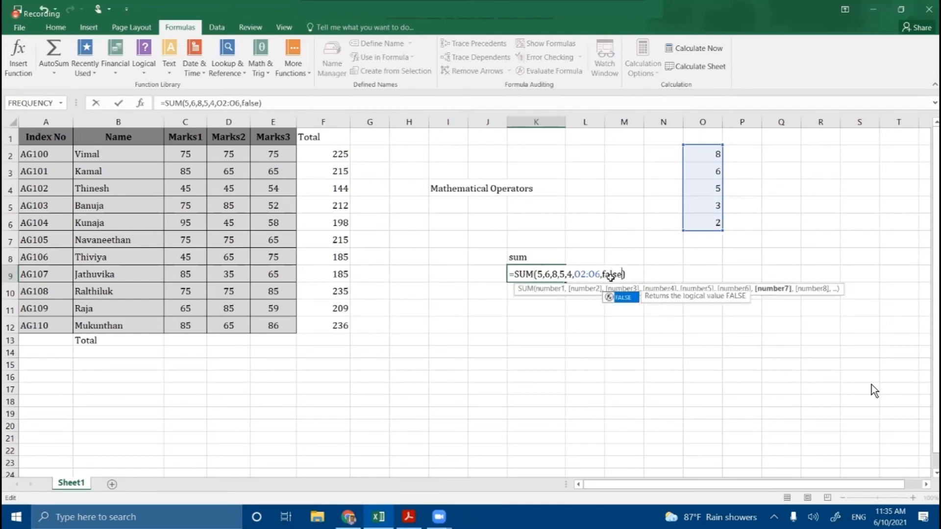
key("Return")
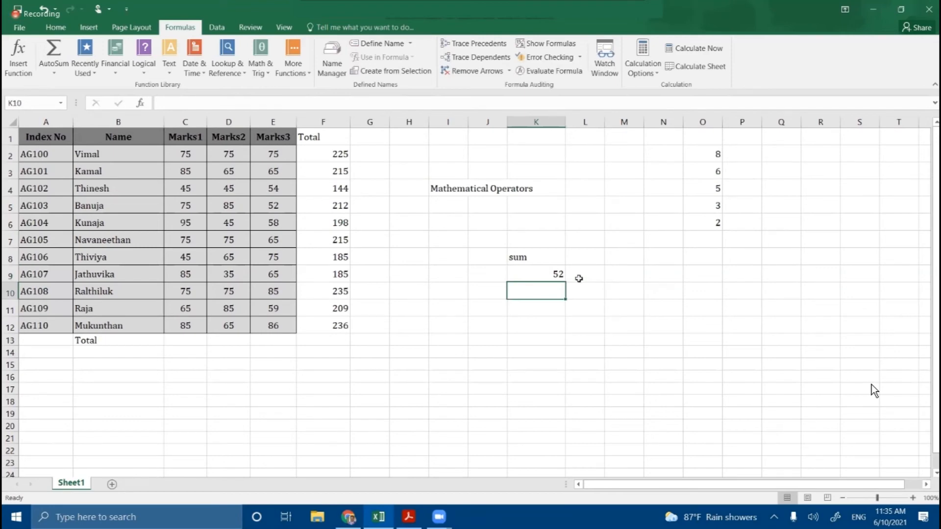
double_click(561, 275)
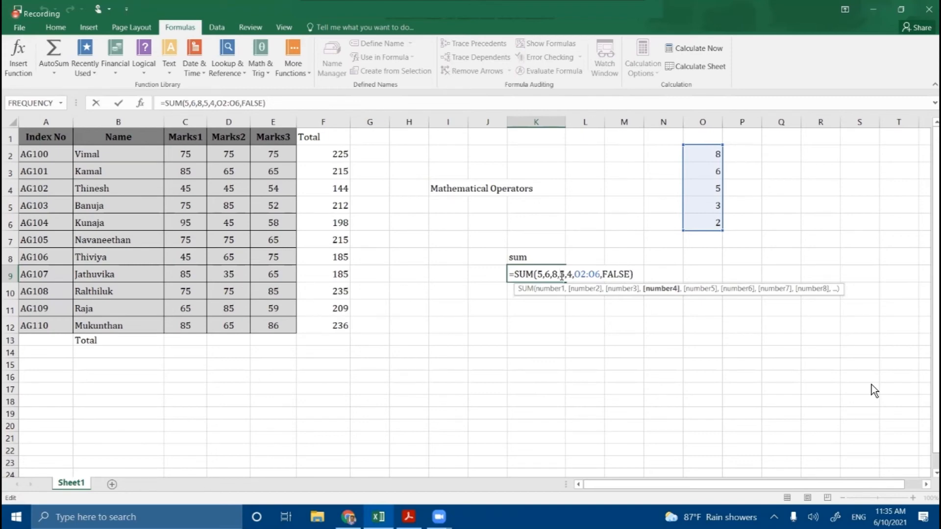
key("Return")
left_click(446, 227)
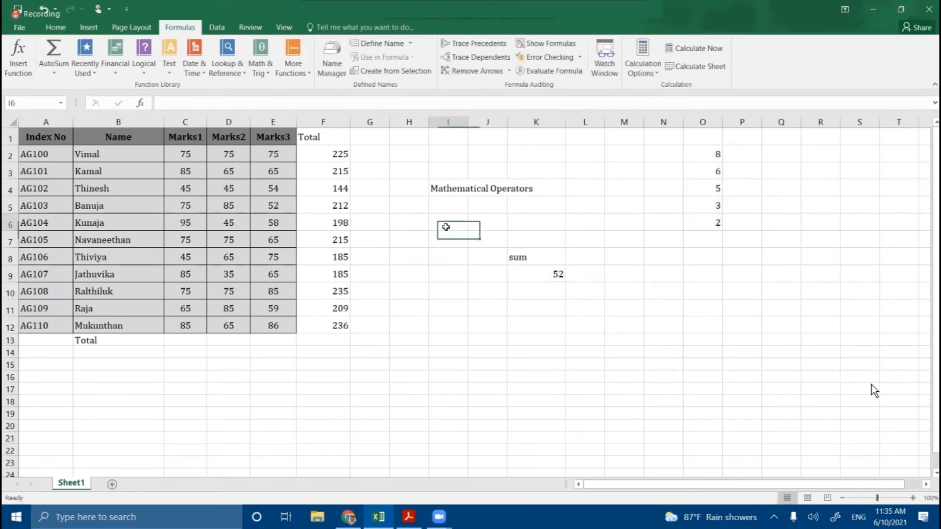
- Clear the totals in F2:F12, enter =SUM(C2:E2) in F2 and fill it down through F12
left_click_drag(339, 156, 349, 325)
key("Delete")
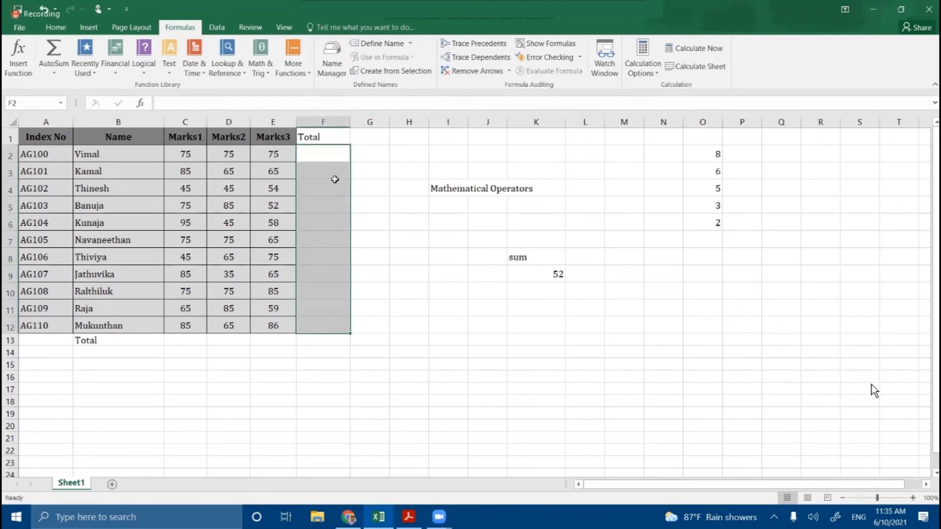
left_click(327, 155)
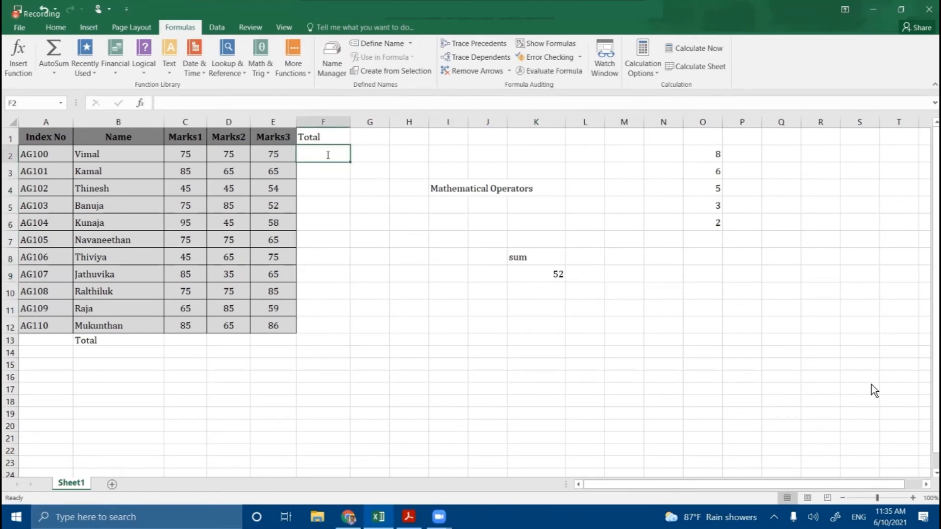
type("=su")
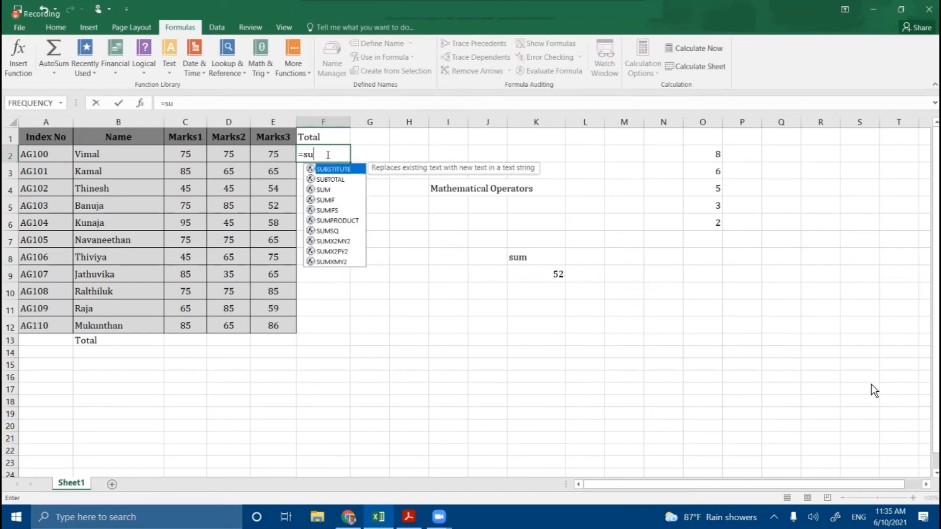
type("m(")
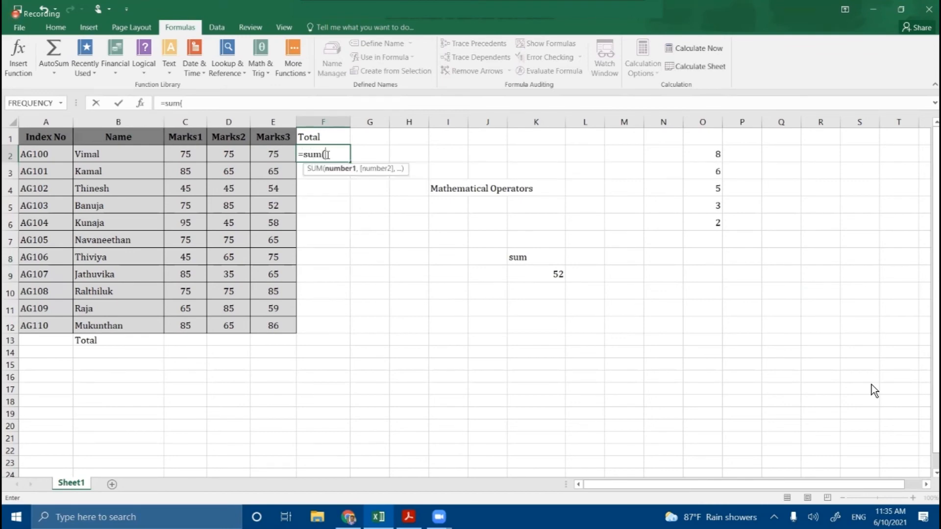
left_click_drag(185, 152, 261, 148)
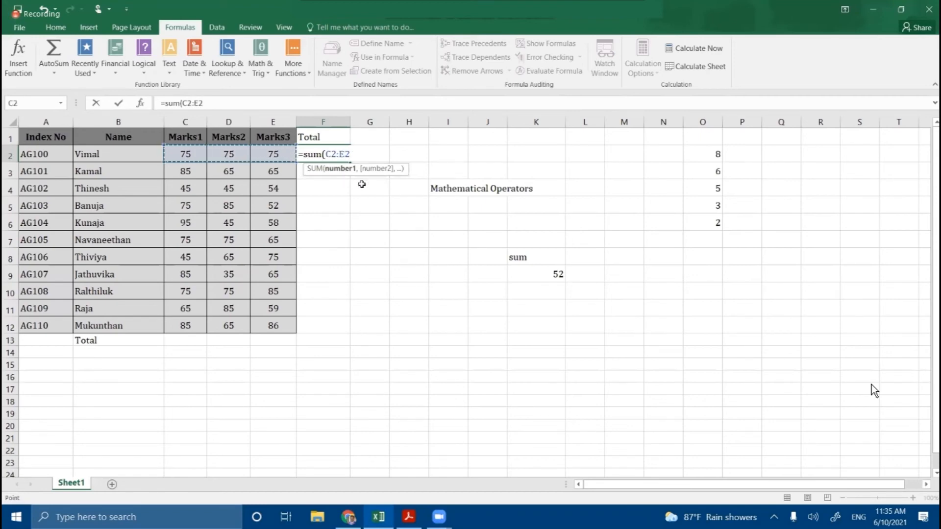
type(")")
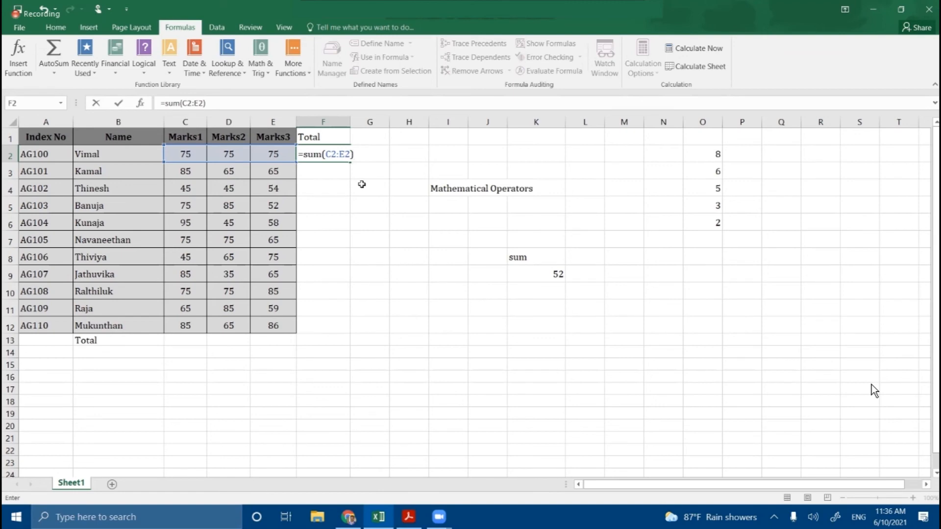
key("Return")
left_click(342, 154)
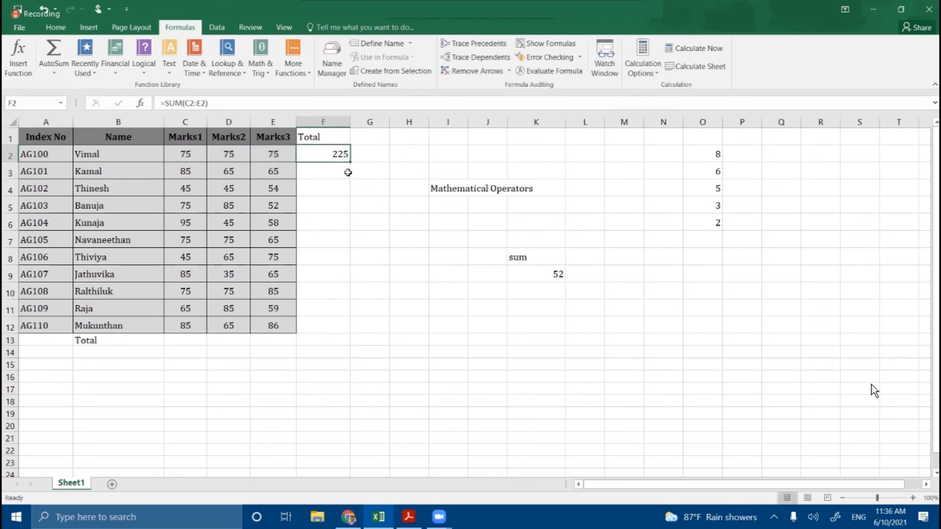
left_click_drag(350, 162, 348, 333)
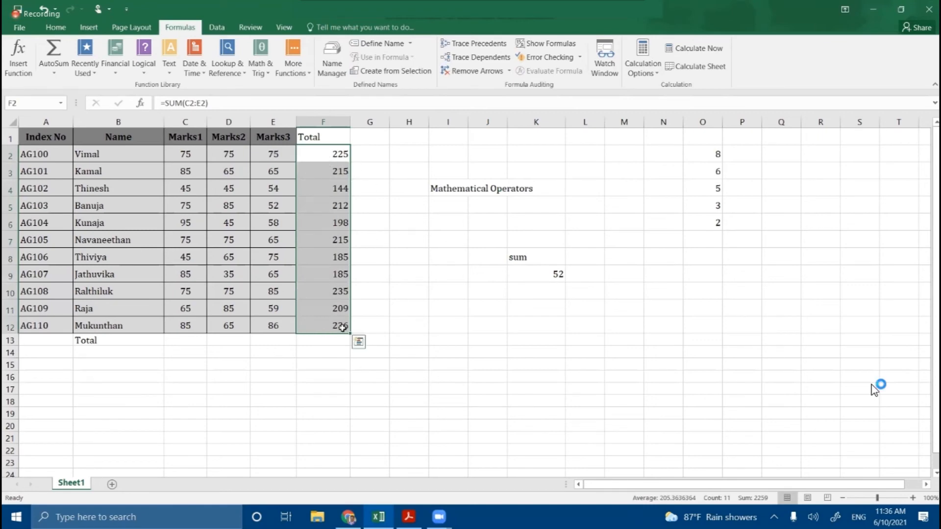
- Enter =SUM(C2:C12) in C13 to total the Marks1 column
left_click(195, 342)
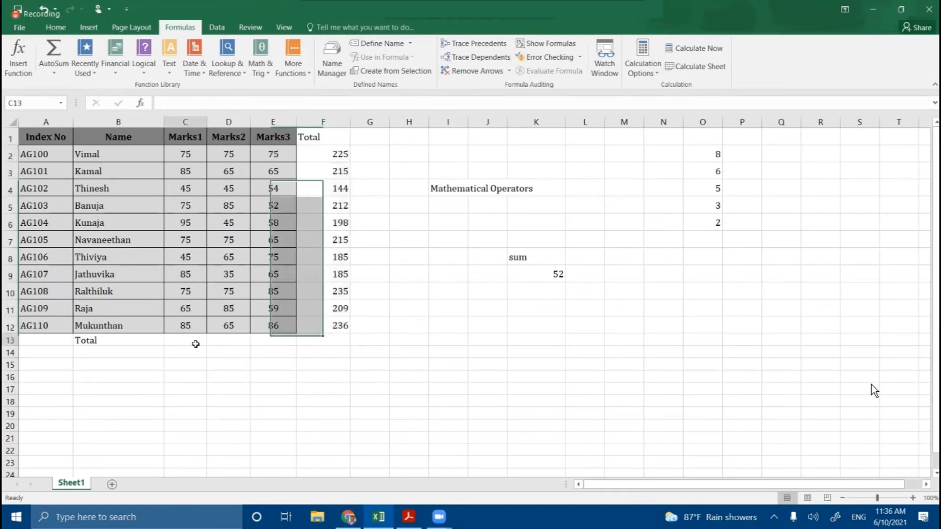
type("=su")
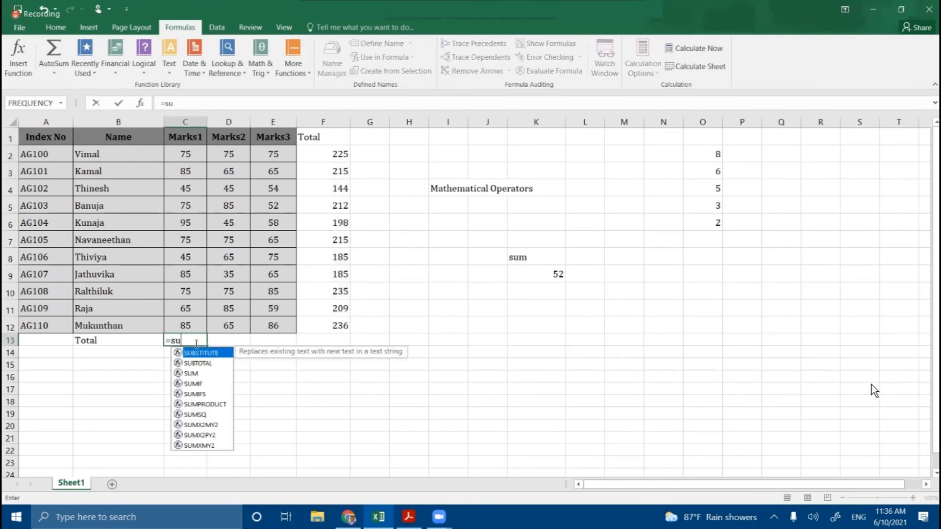
type("m(")
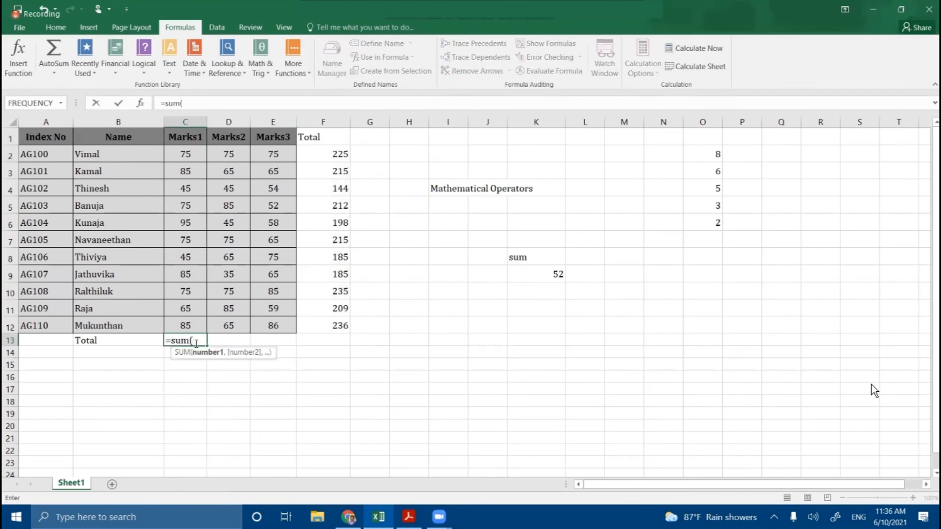
left_click(192, 156)
left_click_drag(193, 156, 193, 325)
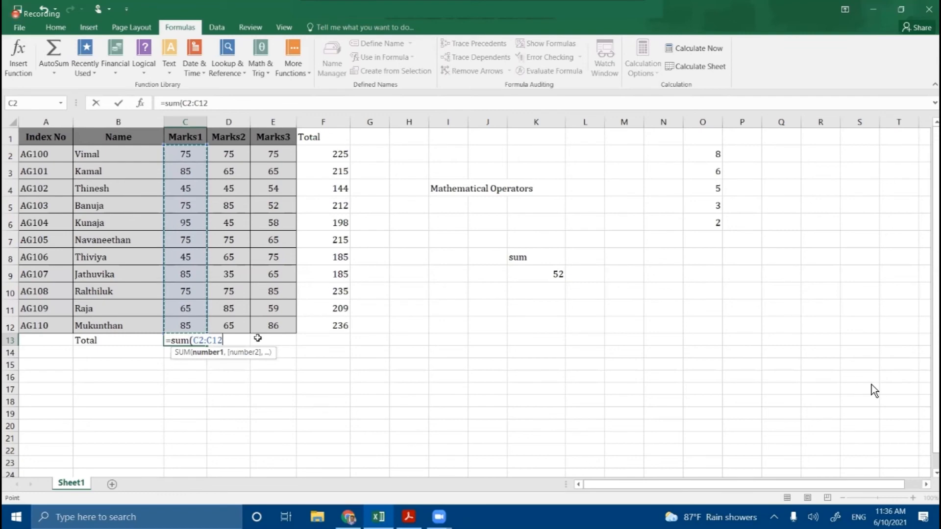
type(")")
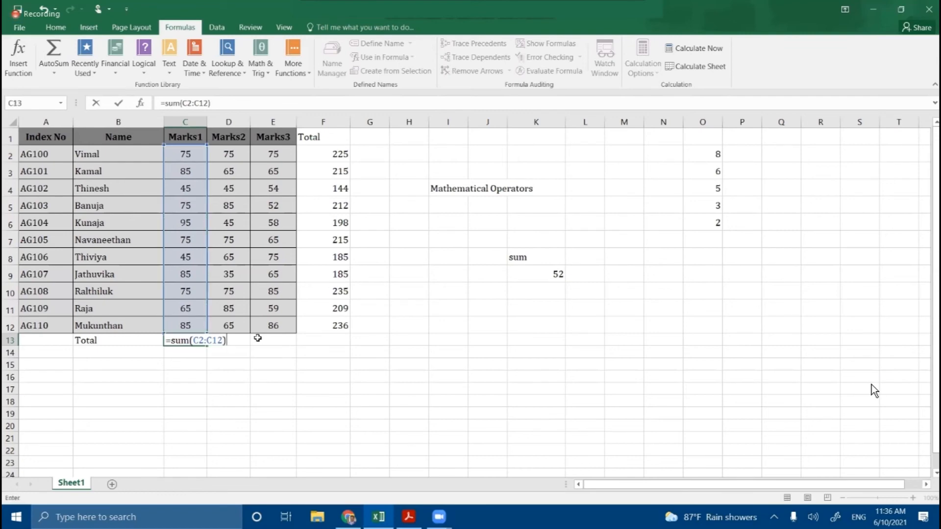
key("Return")
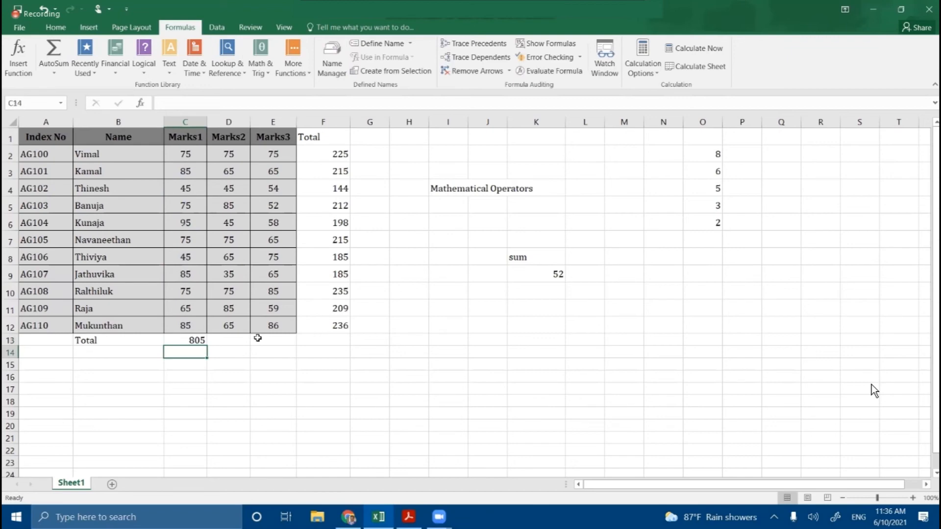
- Fill C13's SUM formula across to E13 to total the Marks2 and Marks3 columns
left_click_drag(185, 157, 190, 327)
left_click(211, 354)
left_click(198, 344)
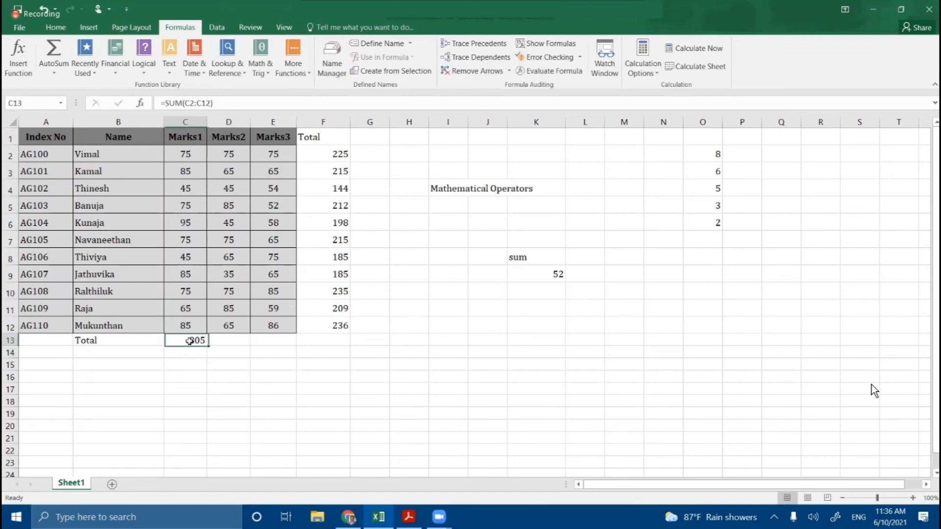
left_click_drag(201, 348, 284, 345)
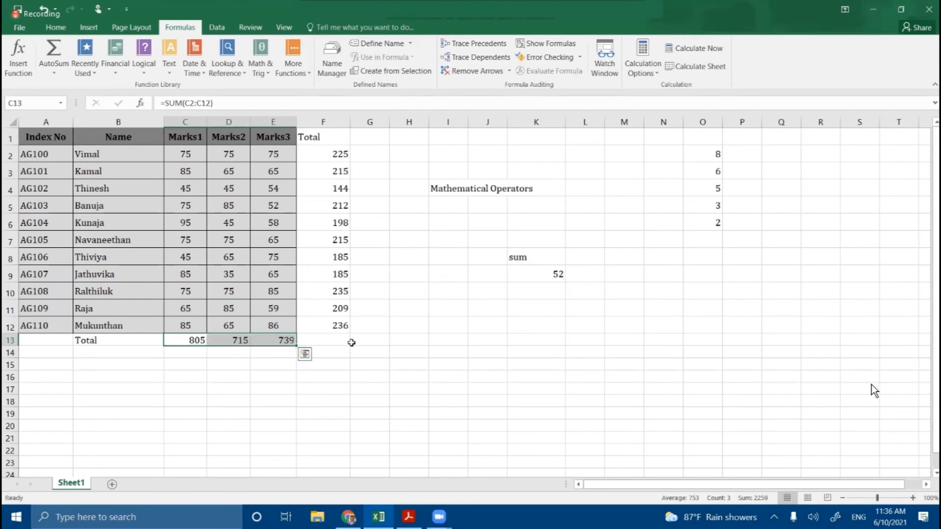
left_click(357, 342)
- Center the column totals in C13:E13 horizontally
left_click_drag(193, 343, 265, 341)
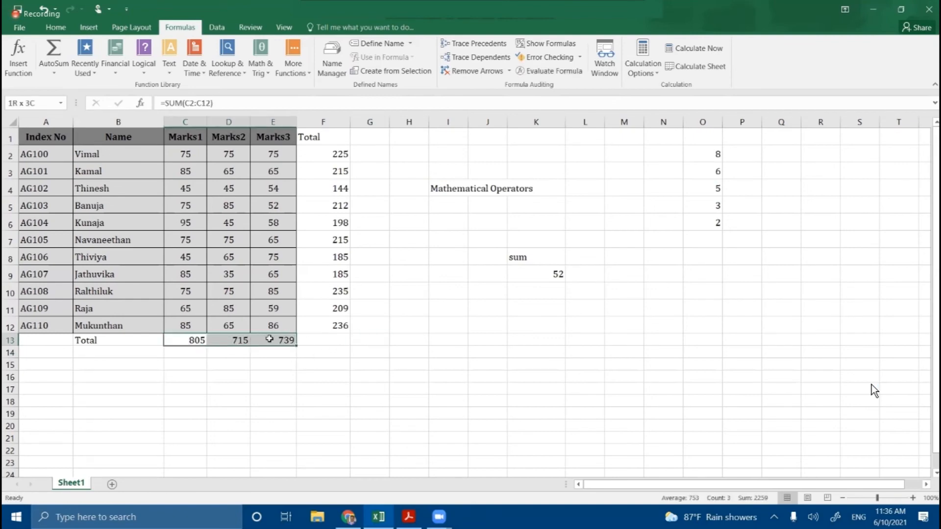
left_click(56, 27)
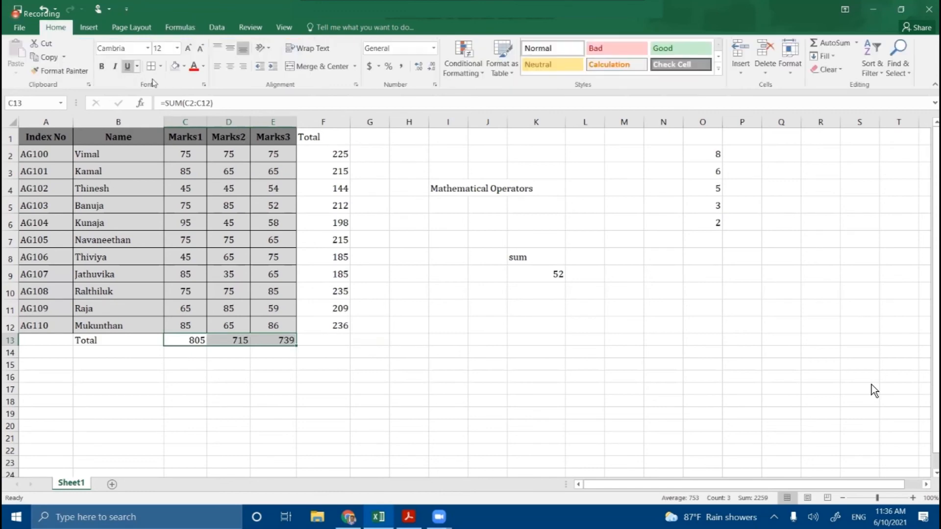
left_click(230, 66)
left_click(228, 351)
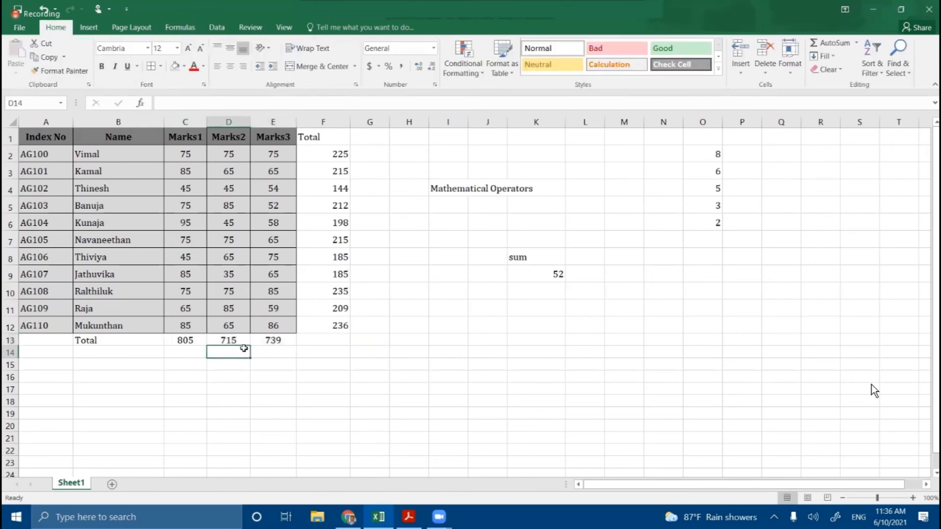
- Examine the ranges referenced by the filled SUM formulas in D13 and E13
double_click(235, 340)
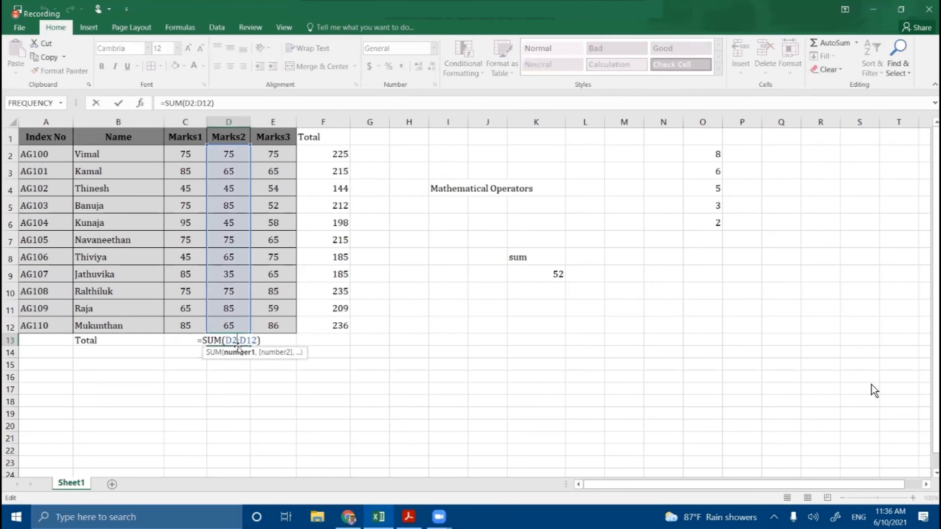
key("Escape")
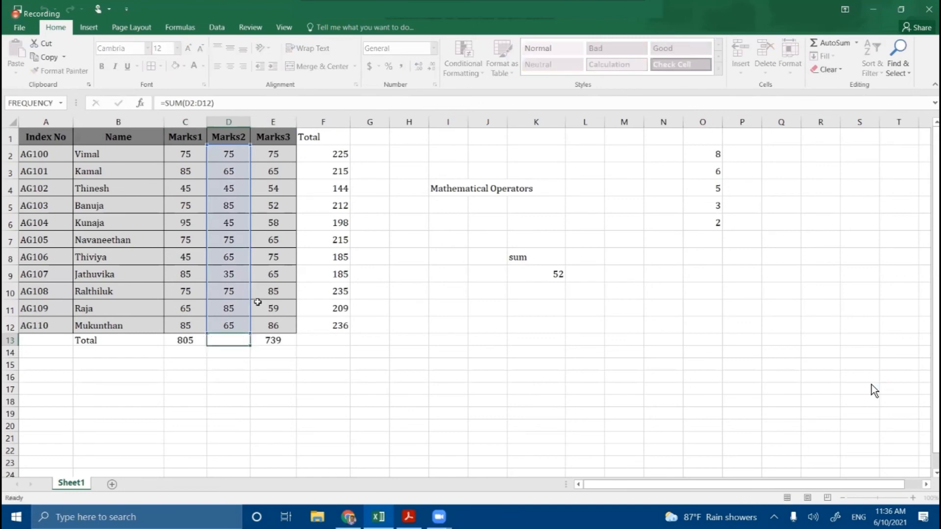
double_click(276, 339)
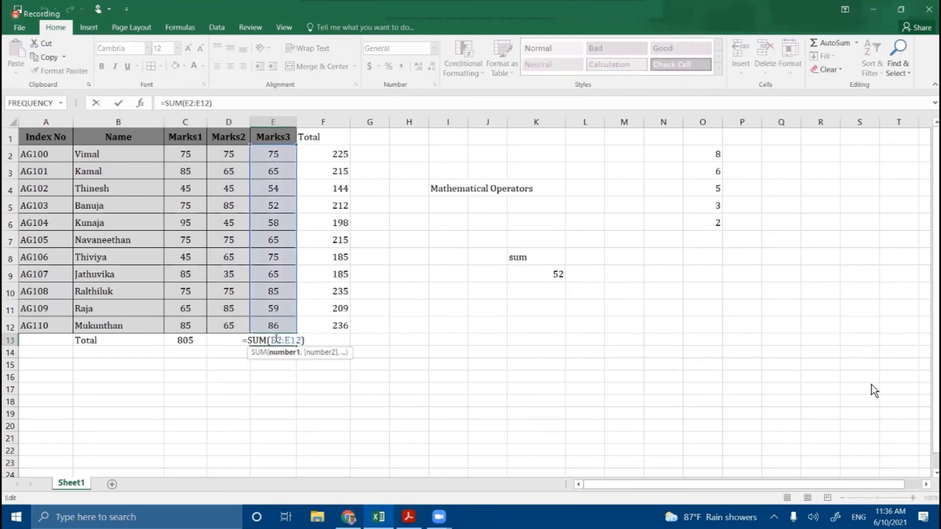
key("Escape")
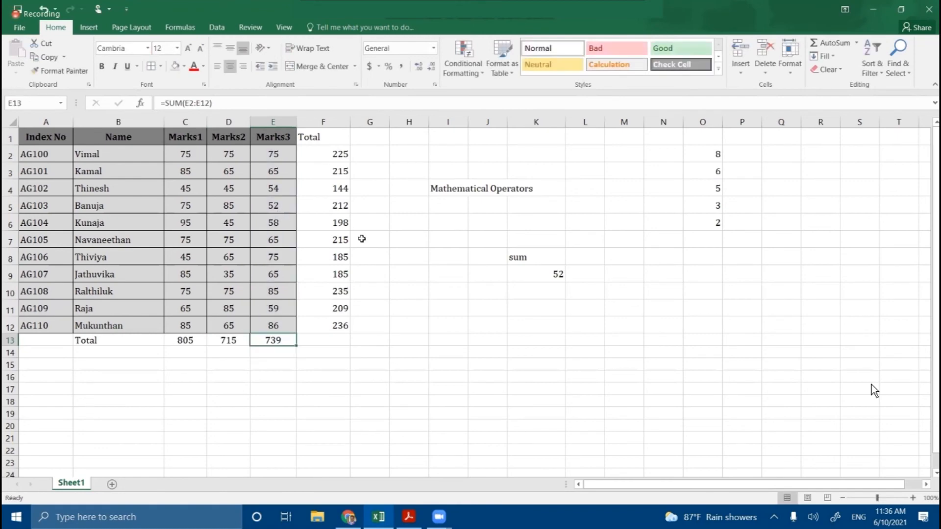
- Examine the SUM formulas behind the row totals in F3 and F5
left_click(346, 172)
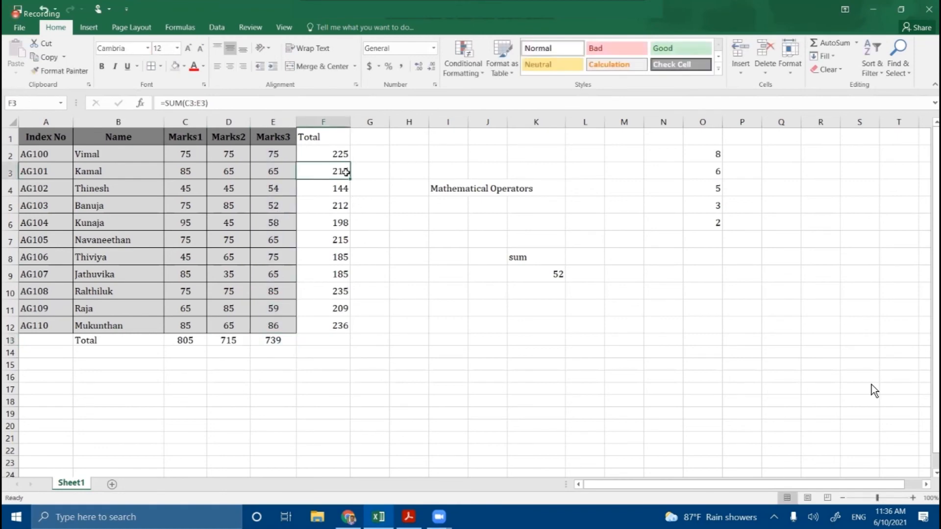
double_click(346, 172)
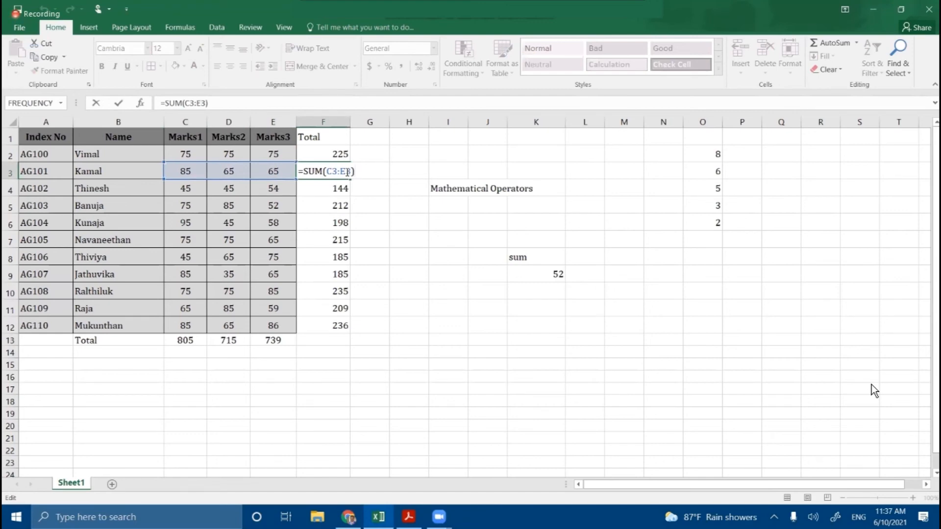
key("Return")
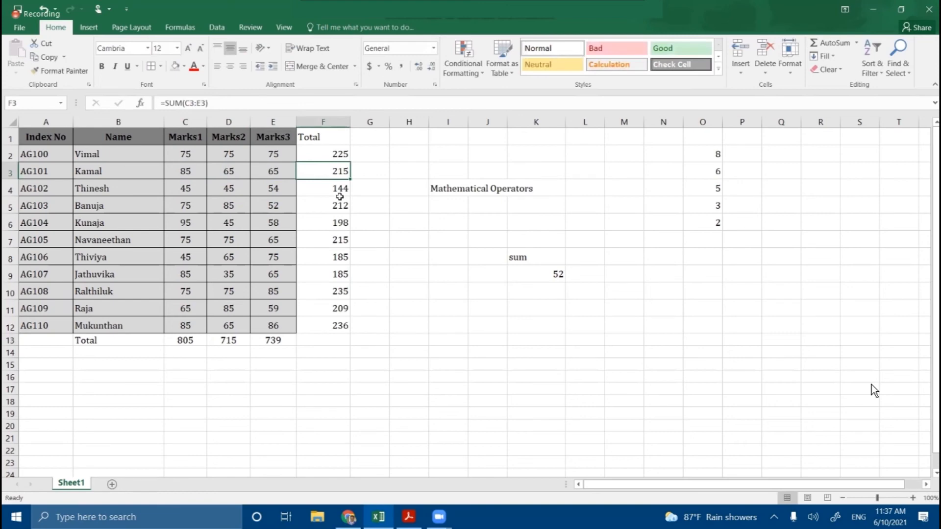
left_click(321, 204)
left_click(207, 103)
left_click_drag(208, 102, 157, 101)
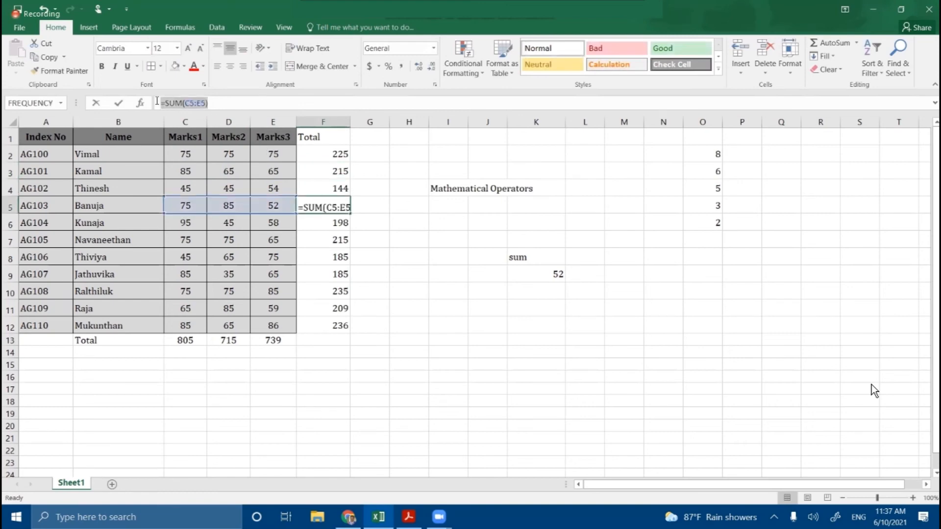
key("Escape")
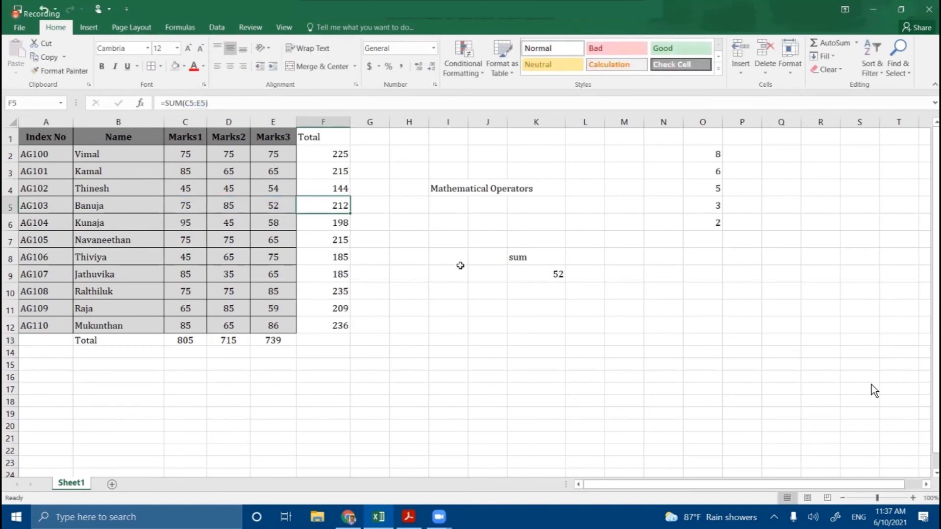
- Examine the row range referenced by each SUM formula in F2 through F5 in turn
left_click(342, 160)
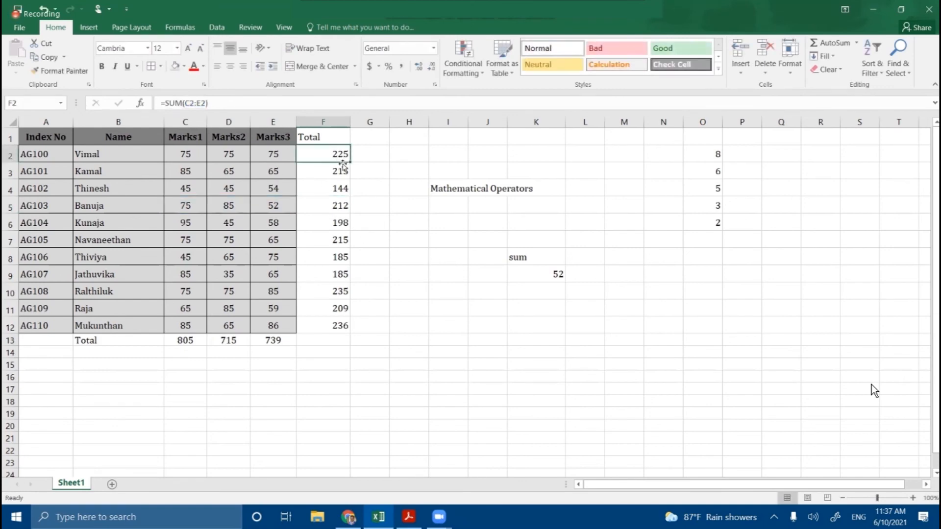
double_click(330, 154)
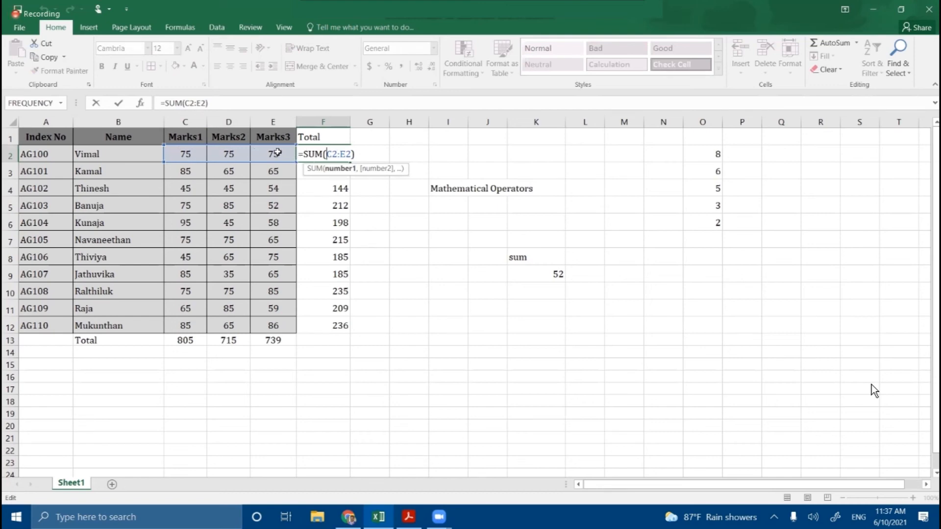
key("Return")
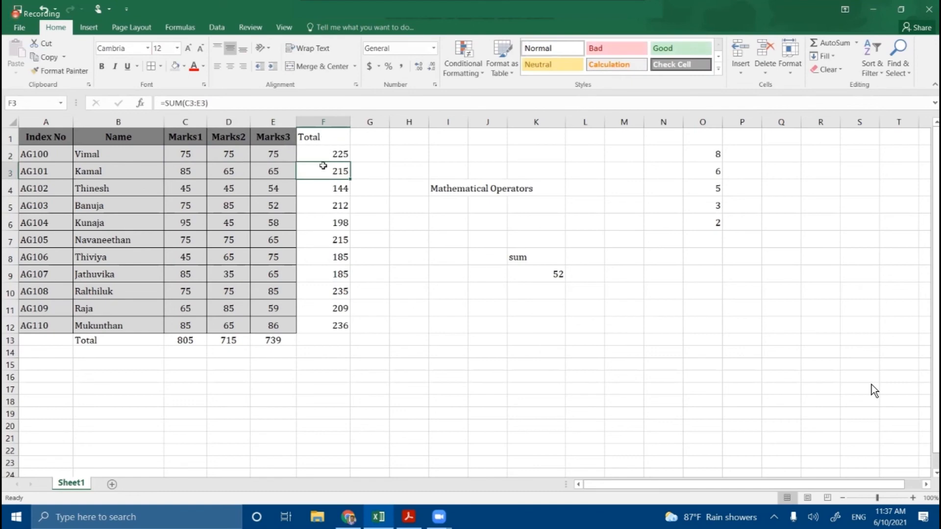
double_click(321, 171)
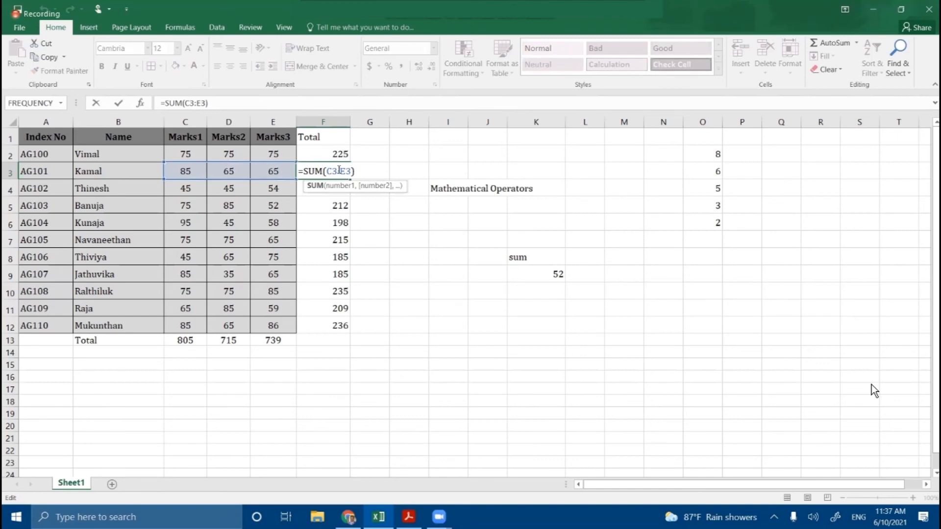
key("Return")
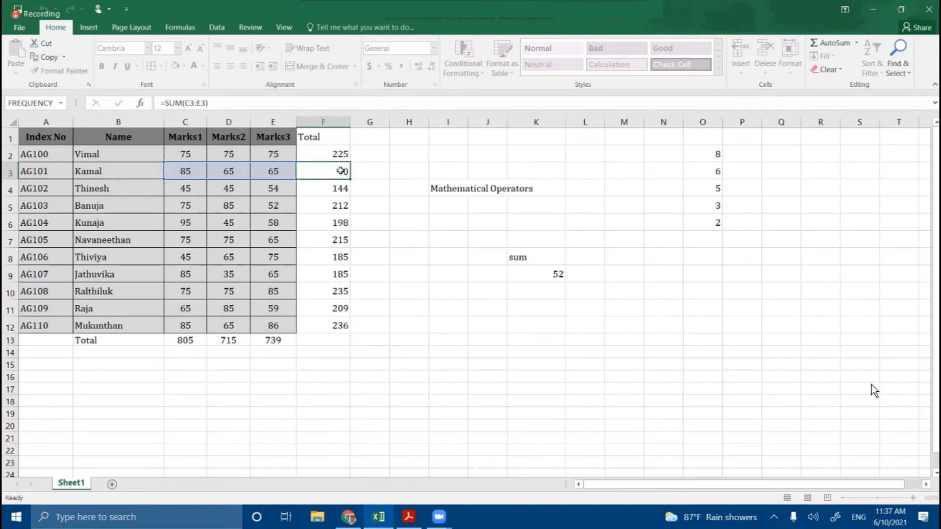
double_click(334, 193)
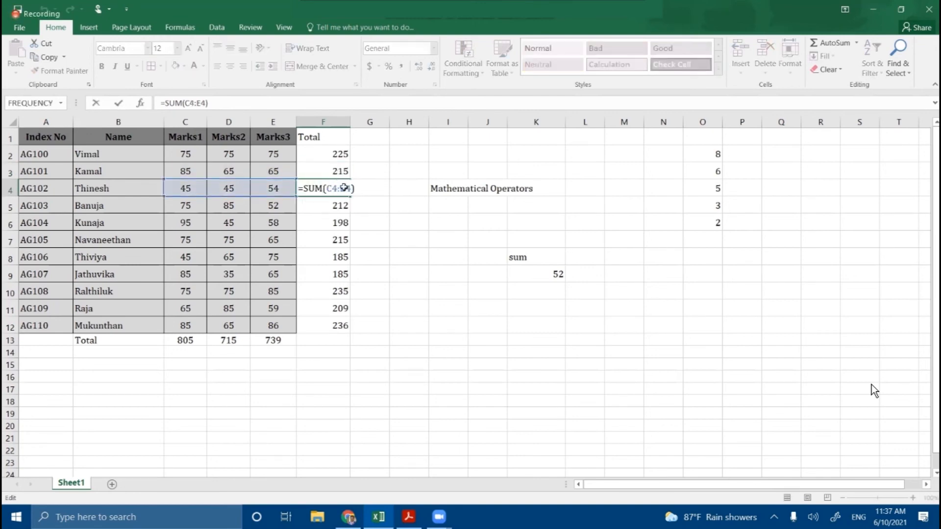
key("Return")
double_click(317, 208)
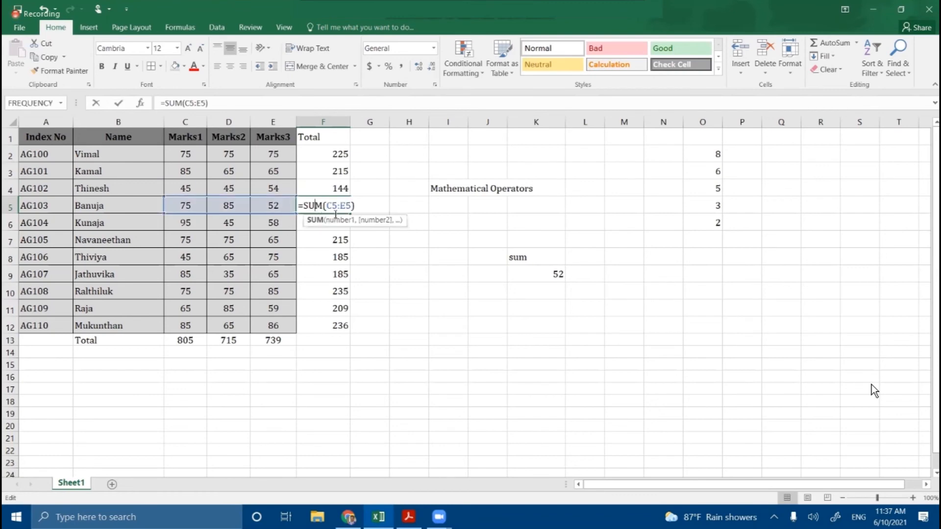
key("Return")
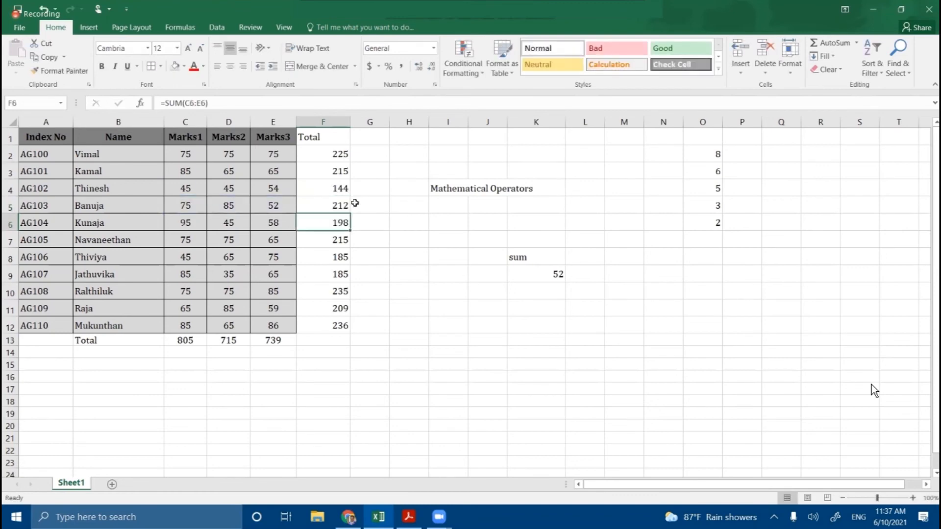
- Inspect the SUM argument in F2 and compare it with the row references in F3, F4 and F5
double_click(334, 155)
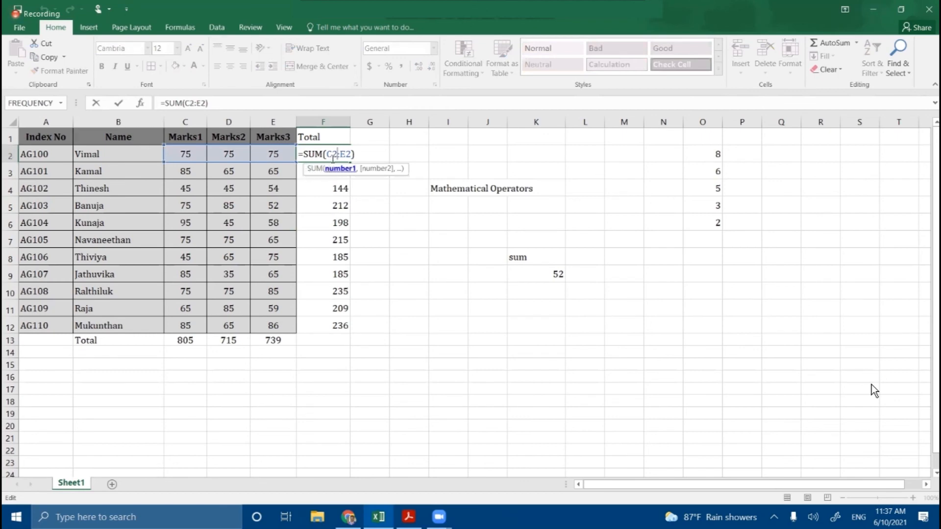
key("ctrl+Return")
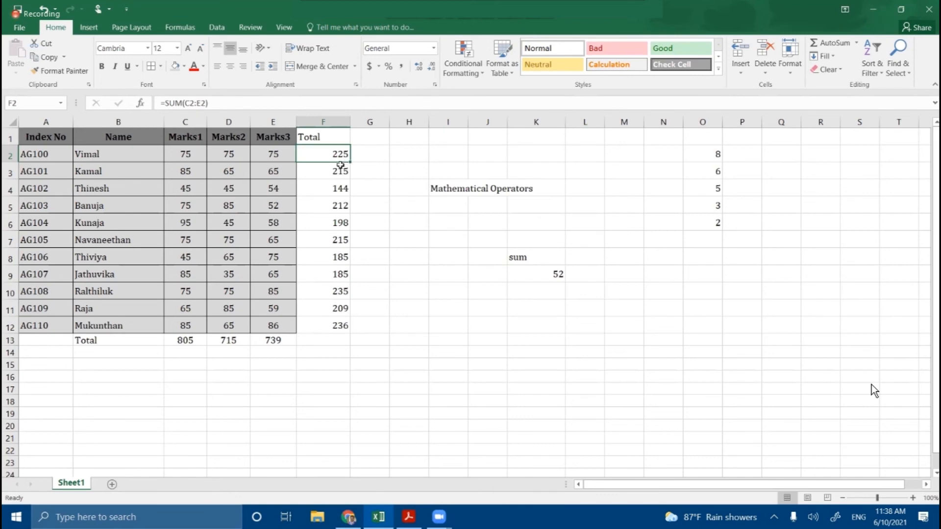
double_click(334, 159)
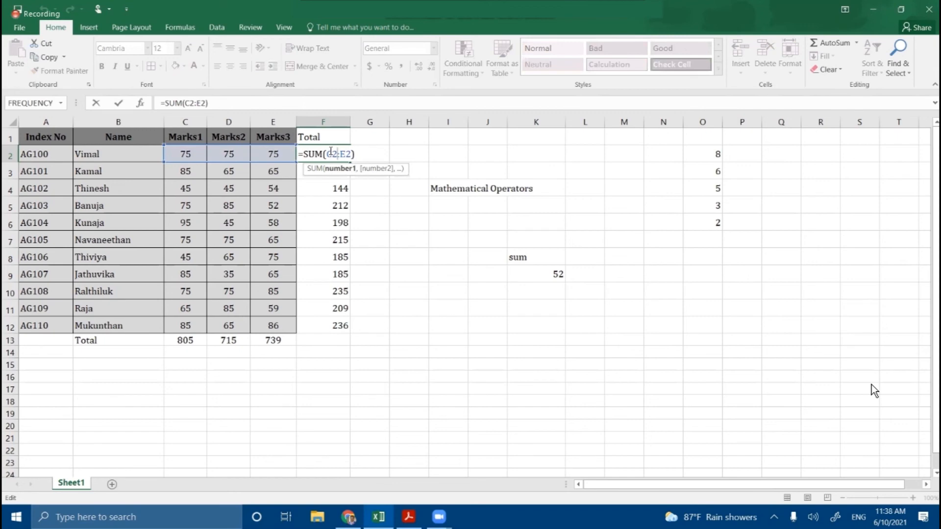
left_click_drag(327, 154, 352, 155)
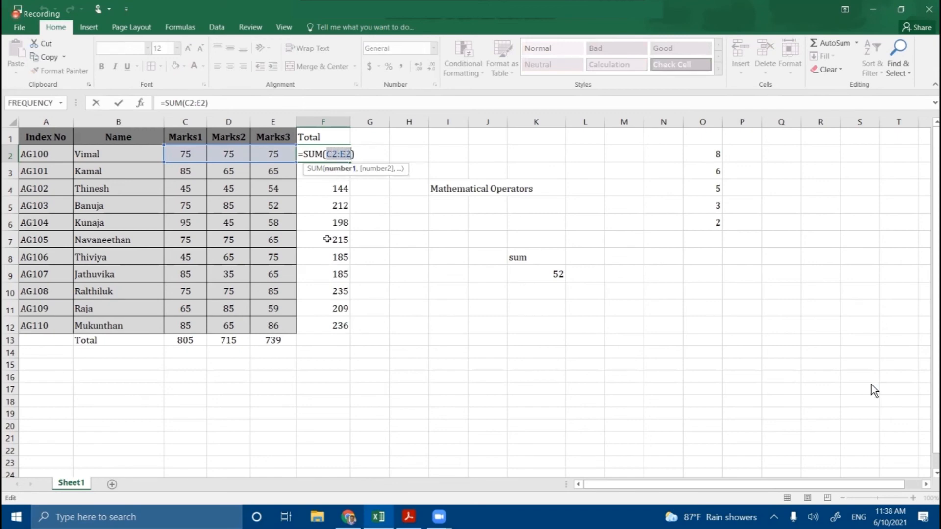
key("ctrl+Return")
double_click(333, 172)
key("Escape")
double_click(321, 189)
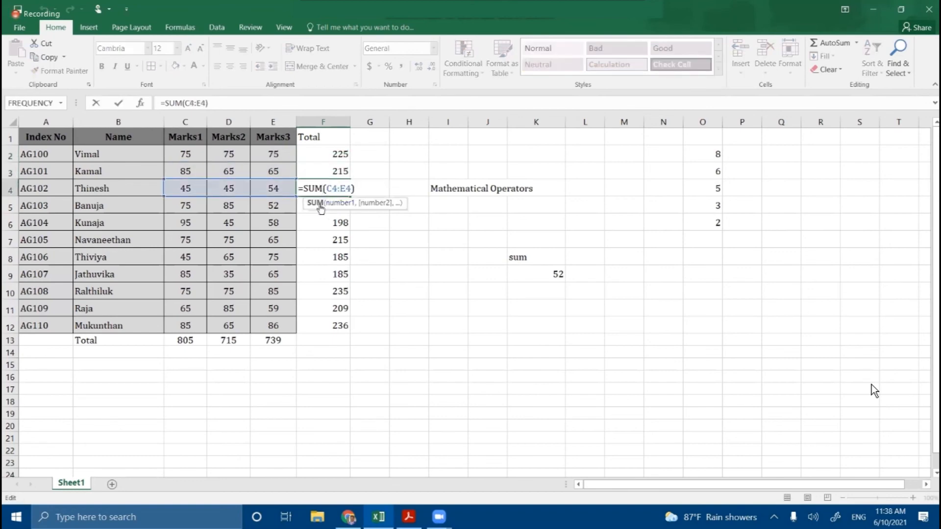
key("ctrl+Return")
double_click(320, 205)
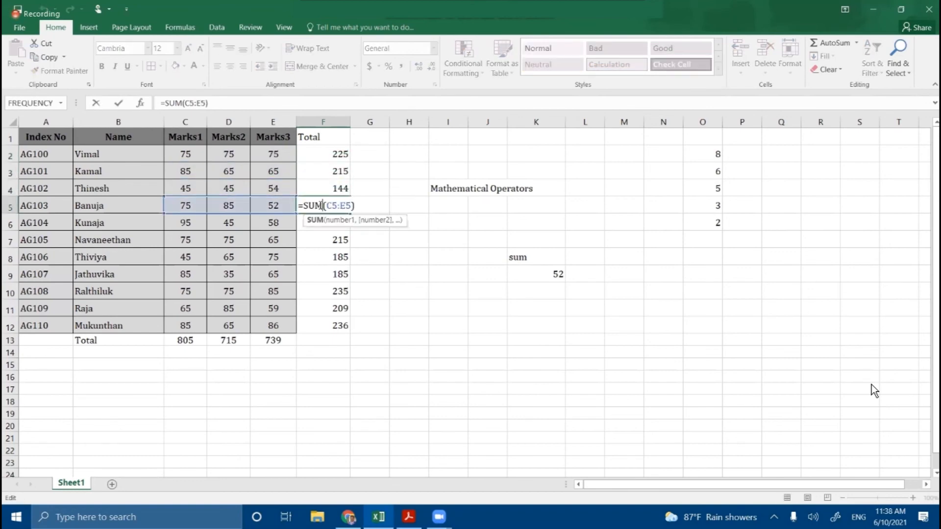
key("ctrl+Return")
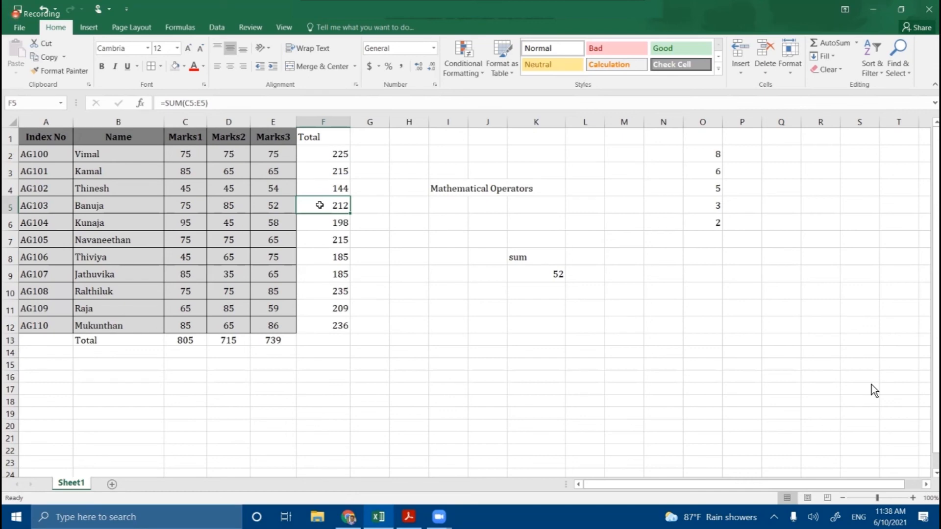
- Compare the column ranges referenced by the SUM formulas in C13, D13 and E13
left_click(181, 342)
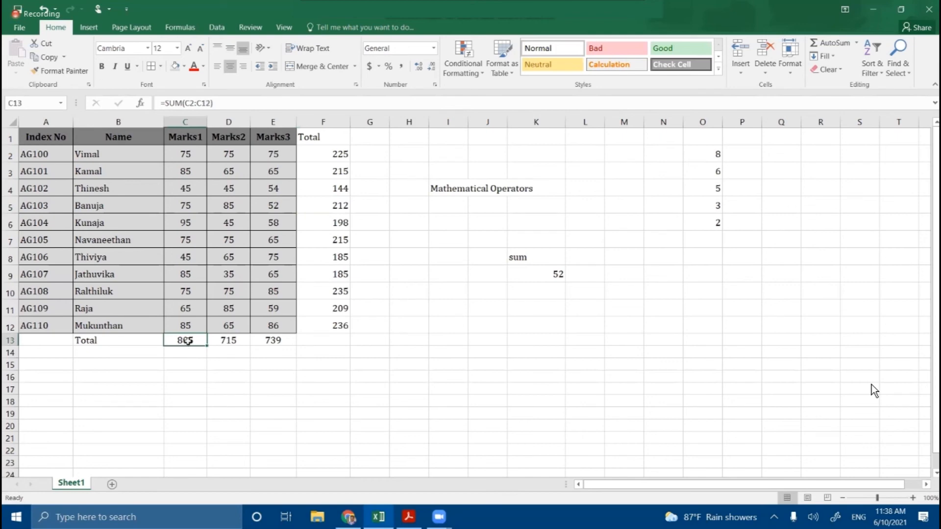
double_click(187, 341)
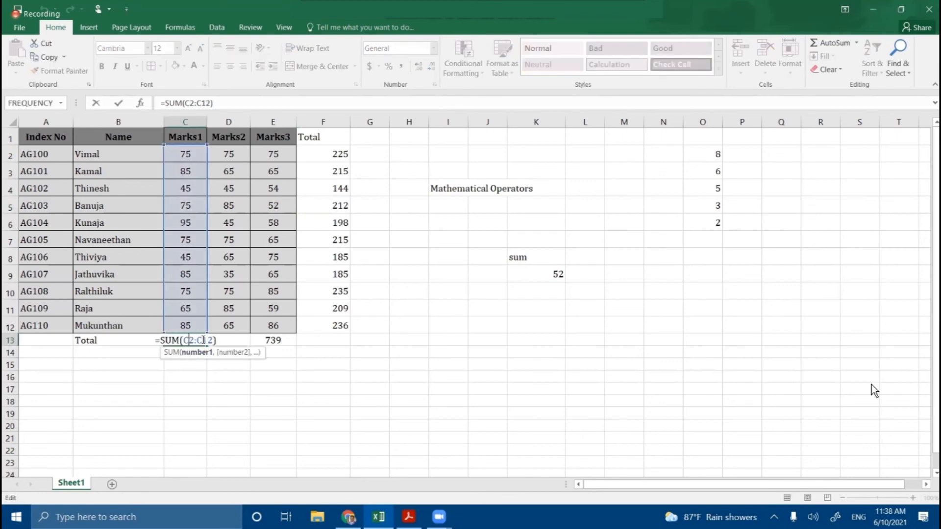
key("ctrl+Return")
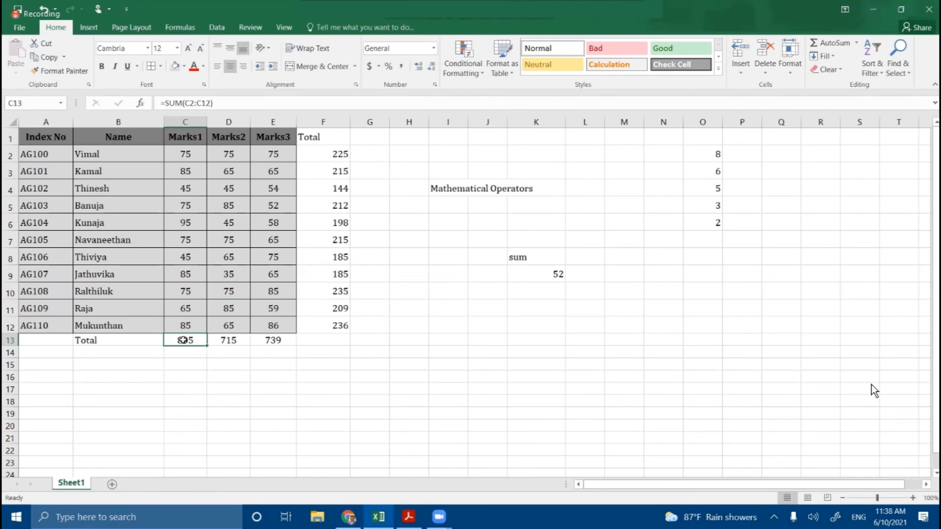
left_click(223, 342)
double_click(223, 343)
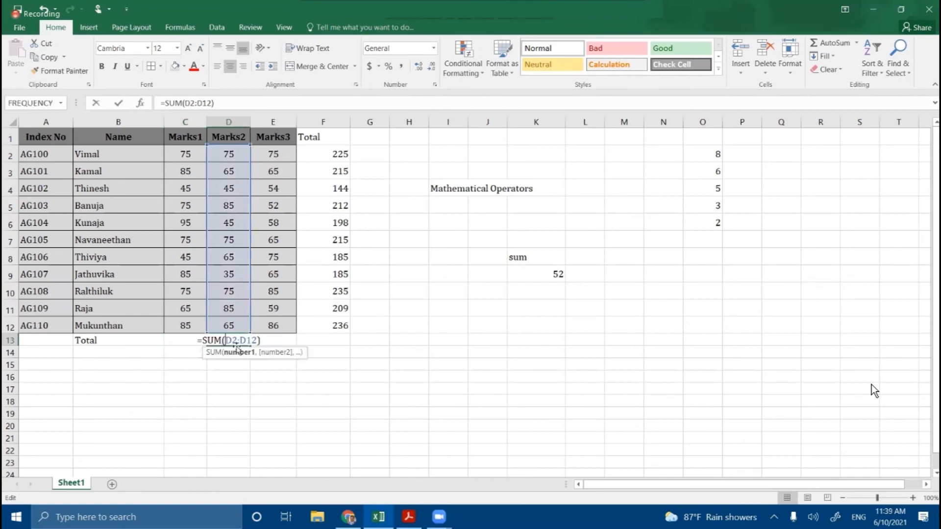
left_click(270, 341)
double_click(271, 341)
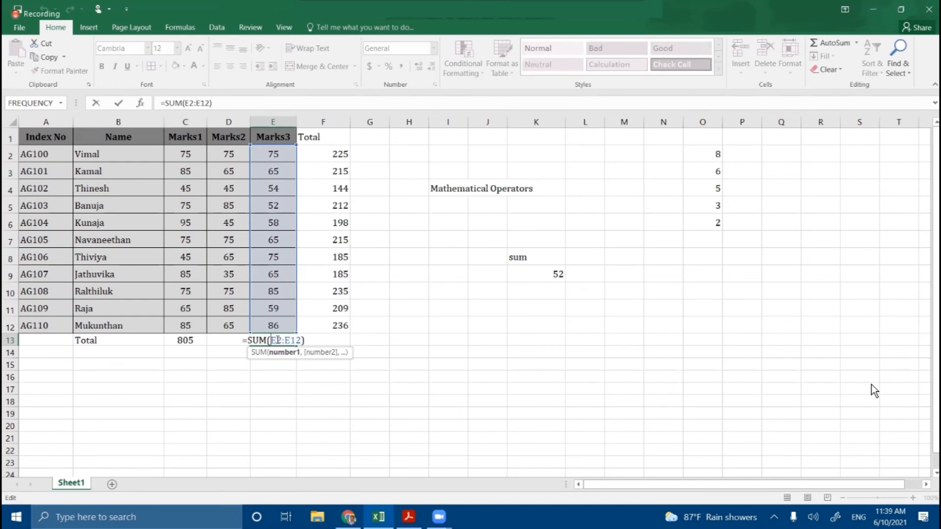
double_click(193, 342)
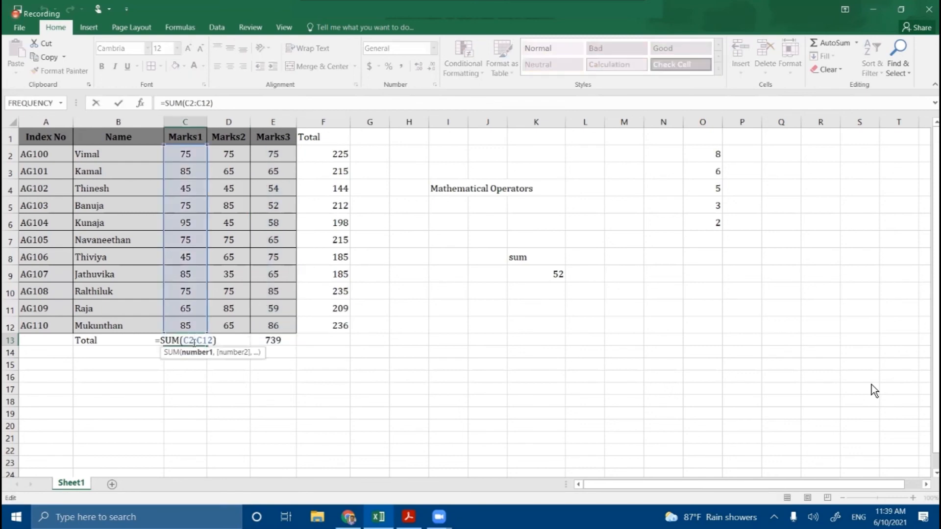
left_click(194, 340)
left_click(223, 338)
double_click(223, 338)
left_click(264, 339)
double_click(265, 340)
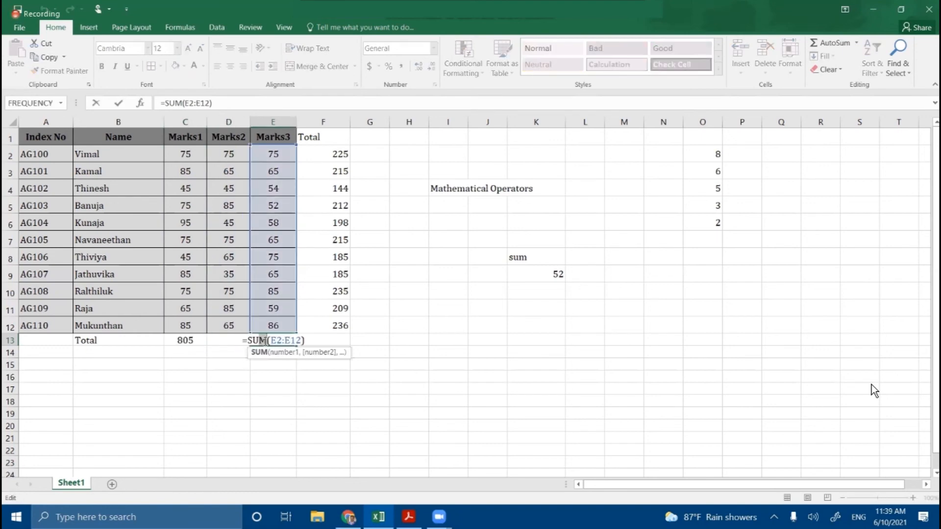
key("Escape")
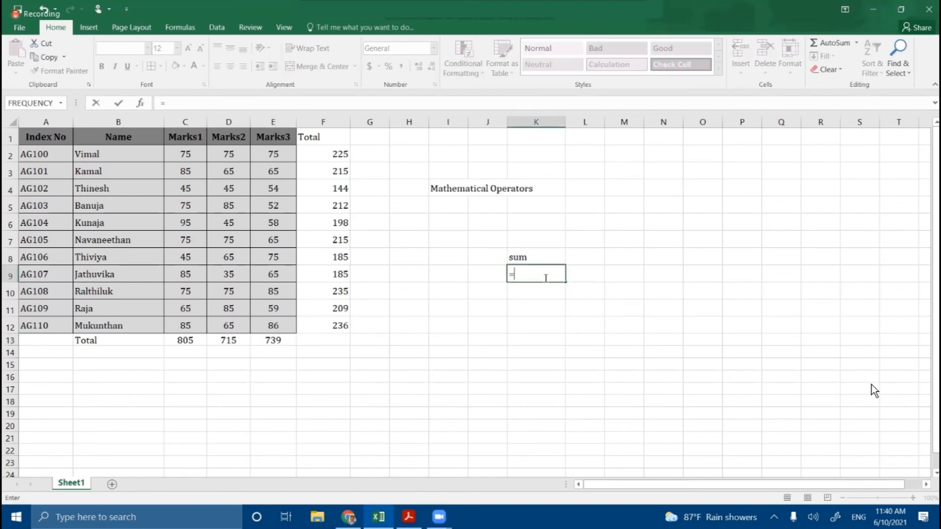
- Replace the content of K9, below the sum label, with the text "average"
key("BackSpace")
type("average")
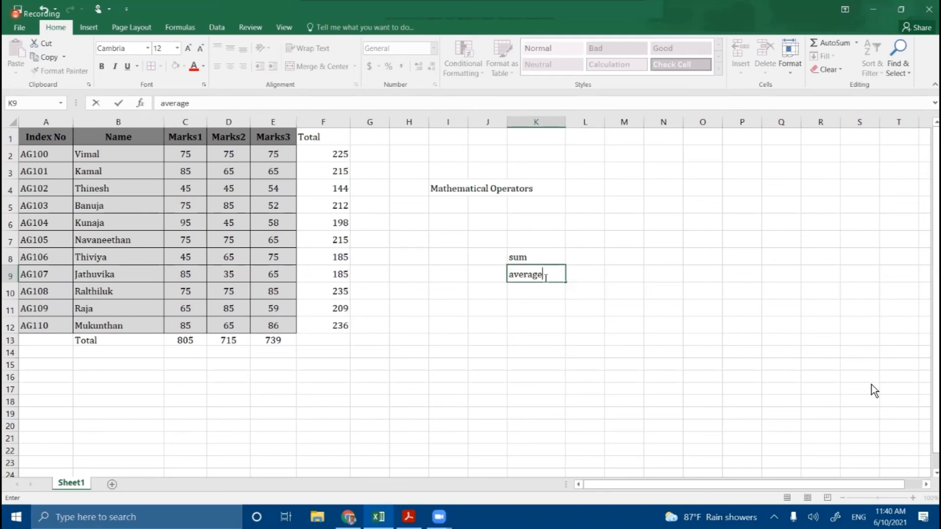
key("Return")
left_click(536, 365)
- Add the header "Average" in G1 and widen column G slightly
left_click(365, 135)
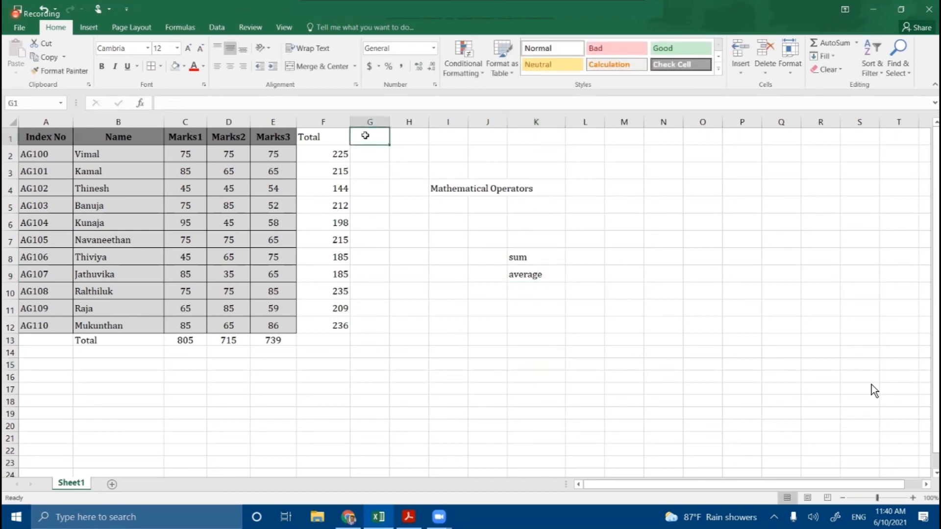
type("Average")
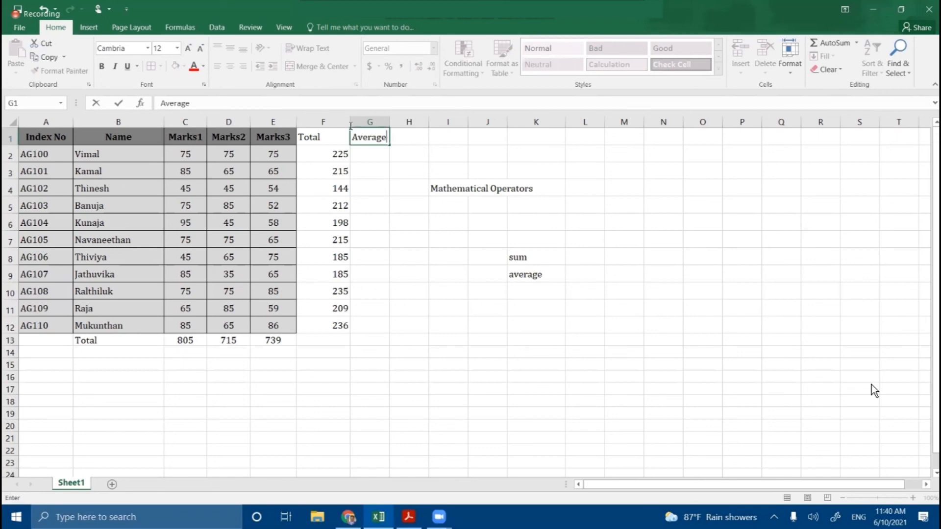
left_click(387, 173)
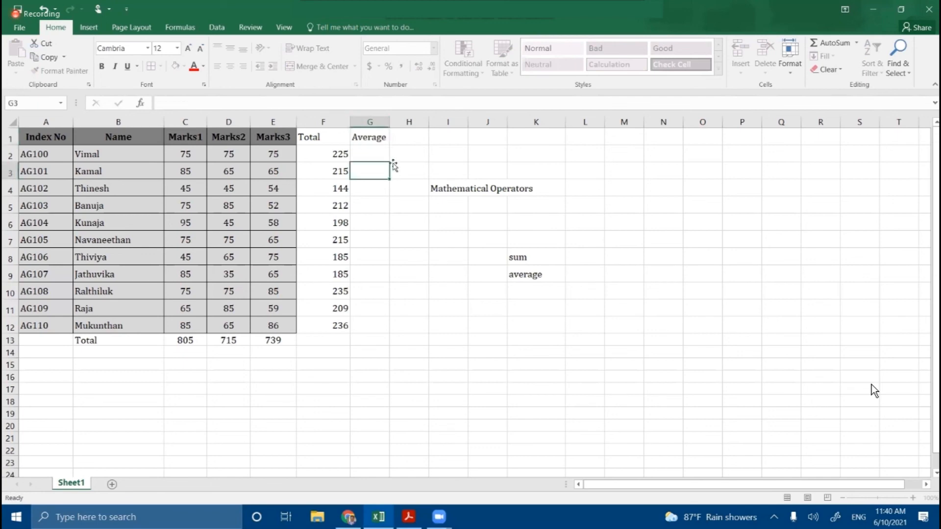
left_click_drag(389, 123, 399, 124)
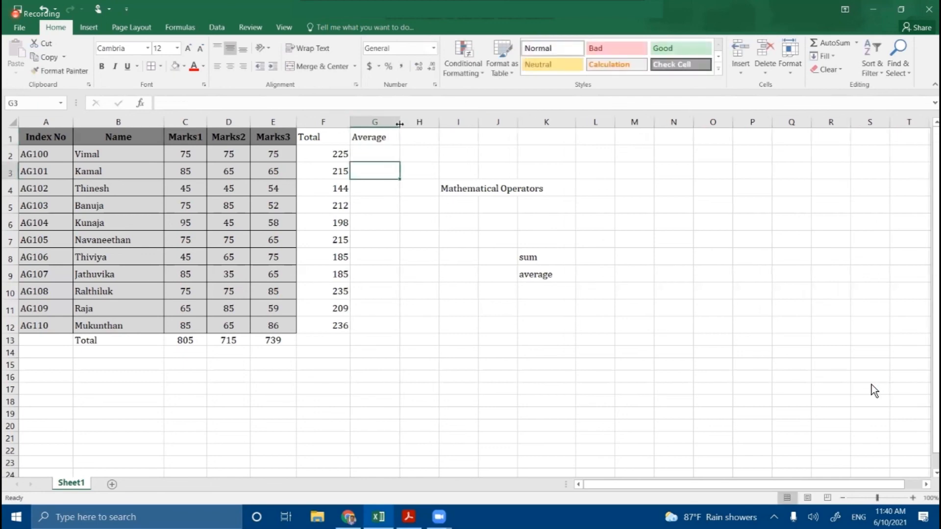
- Calculate the first student's average in G2 with =AVERAGE(C2:E2) and fill the formula down to G12
left_click(386, 154)
left_click_drag(184, 153, 275, 153)
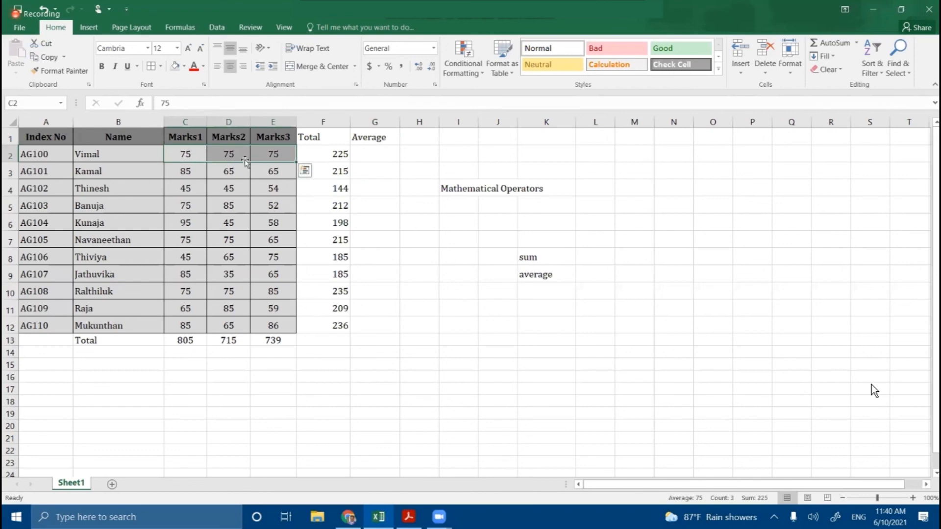
left_click(372, 156)
type("=ave")
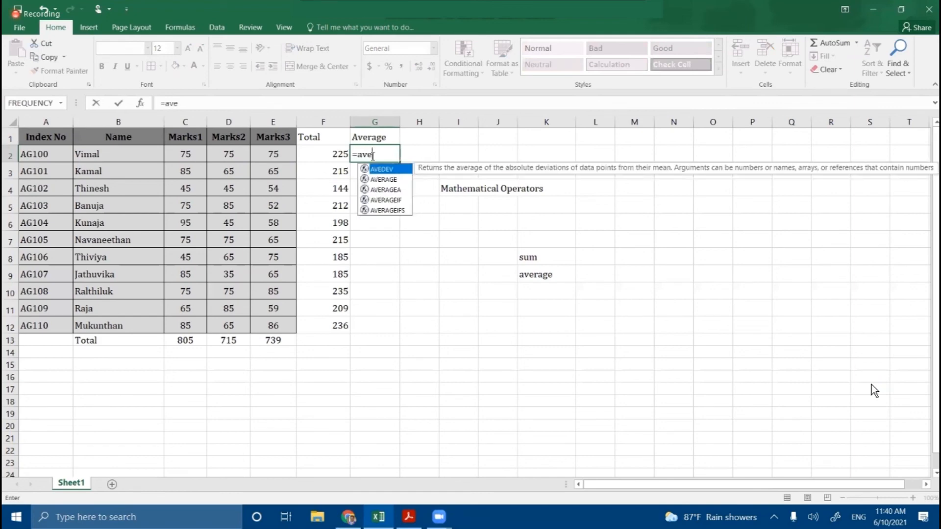
left_click(378, 180)
double_click(378, 180)
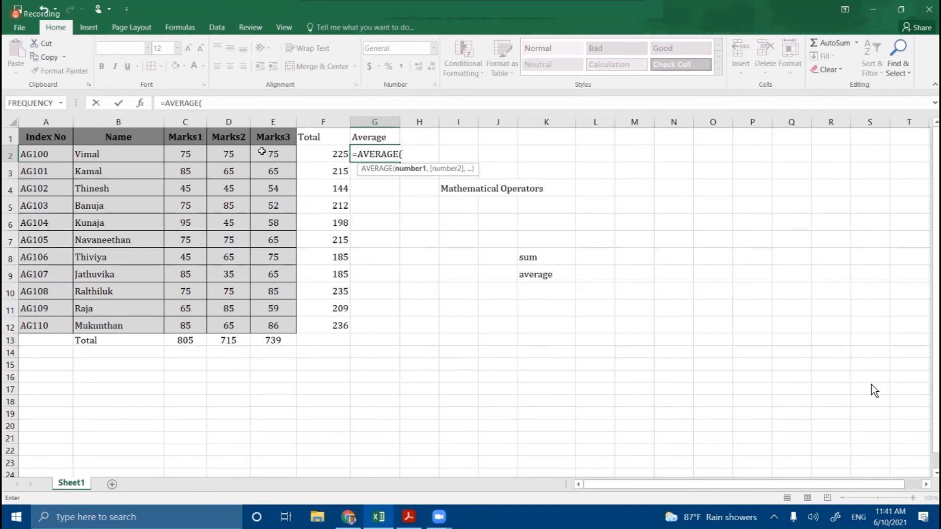
left_click_drag(178, 152, 288, 164)
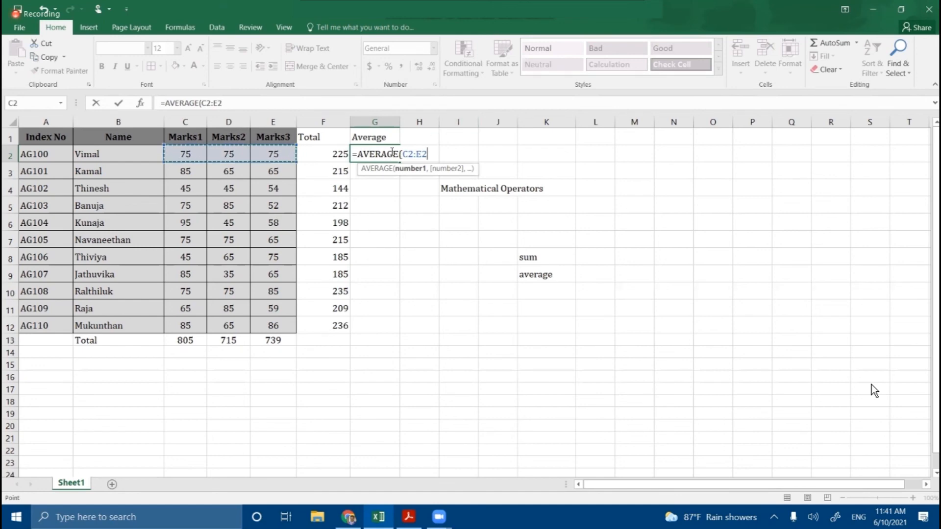
type(")")
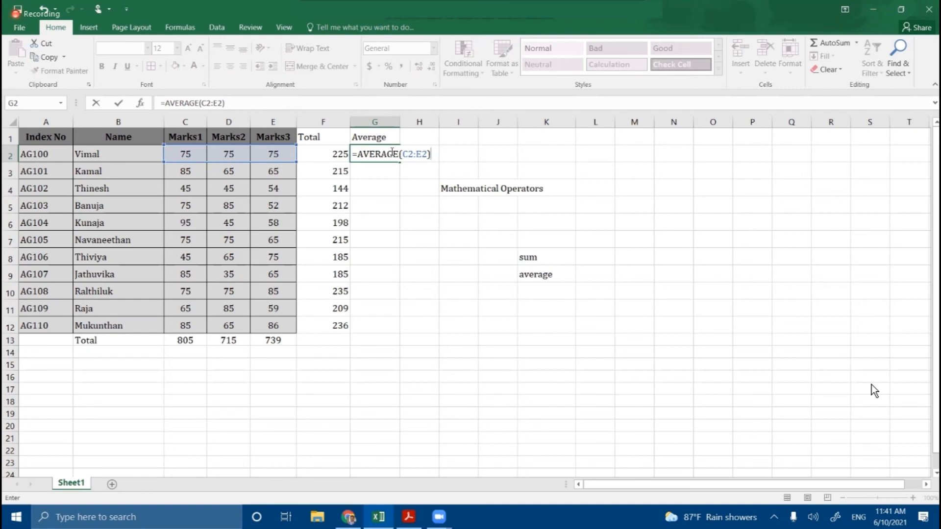
key("Return")
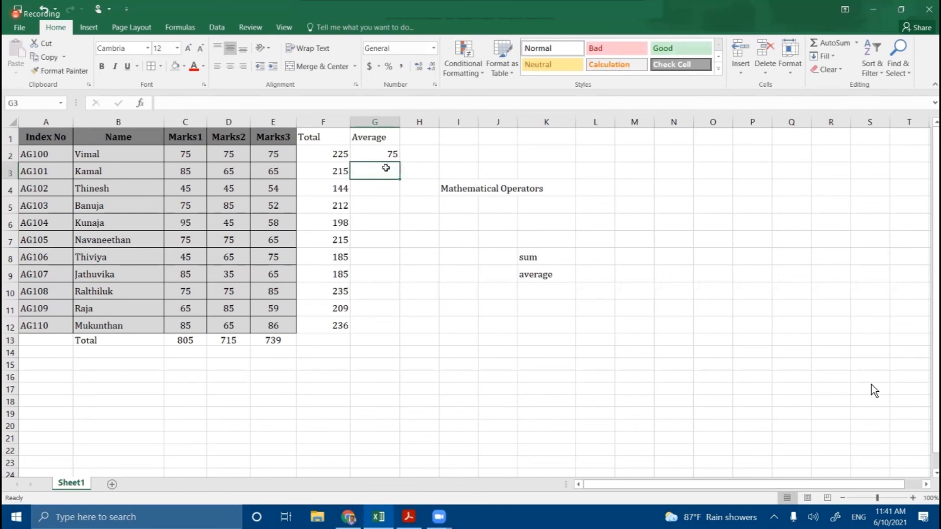
left_click(386, 156)
left_click_drag(399, 162, 392, 326)
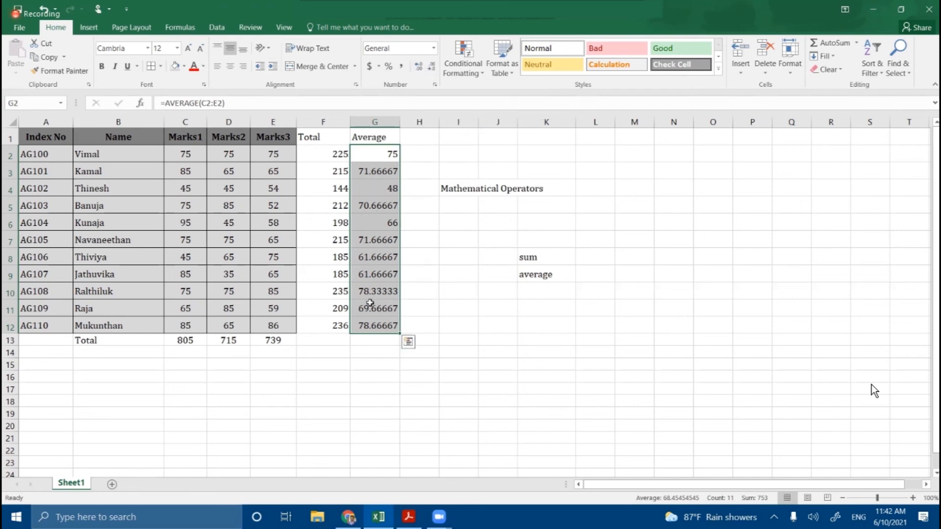
- Format the averages in G2:G12 with two decimal places and centre them horizontally
left_click(421, 72)
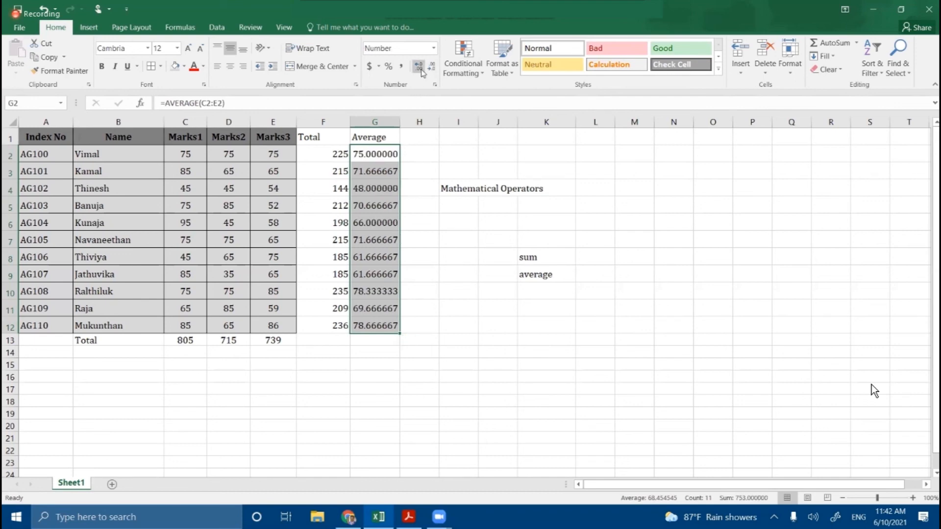
left_click(433, 71)
left_click(434, 71)
left_click(434, 71)
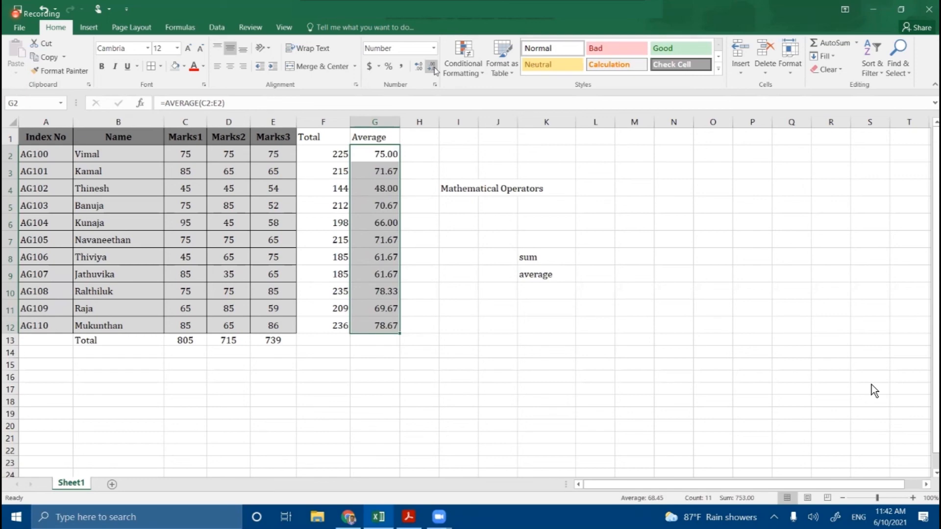
left_click(234, 72)
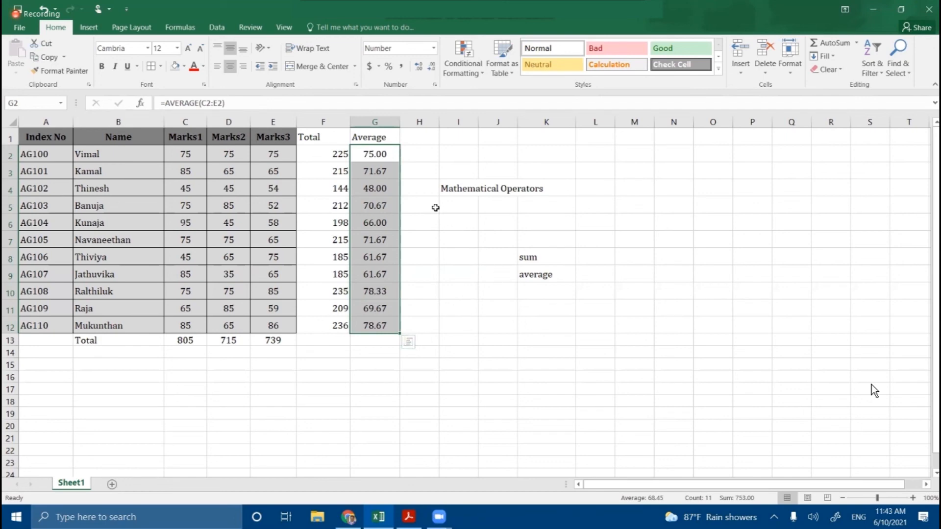
left_click(481, 273)
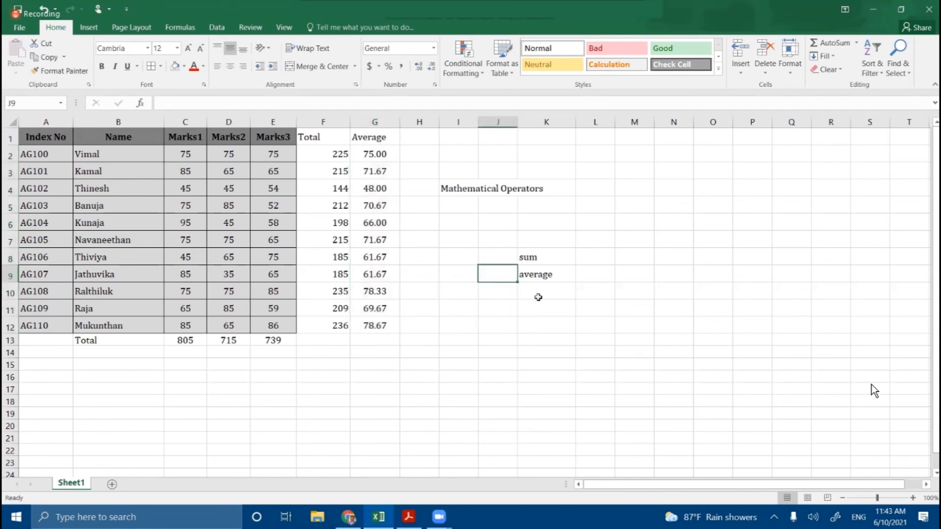
- Enter the formula =average(4,5,8,true) in the empty cell N8
double_click(658, 258)
type("=")
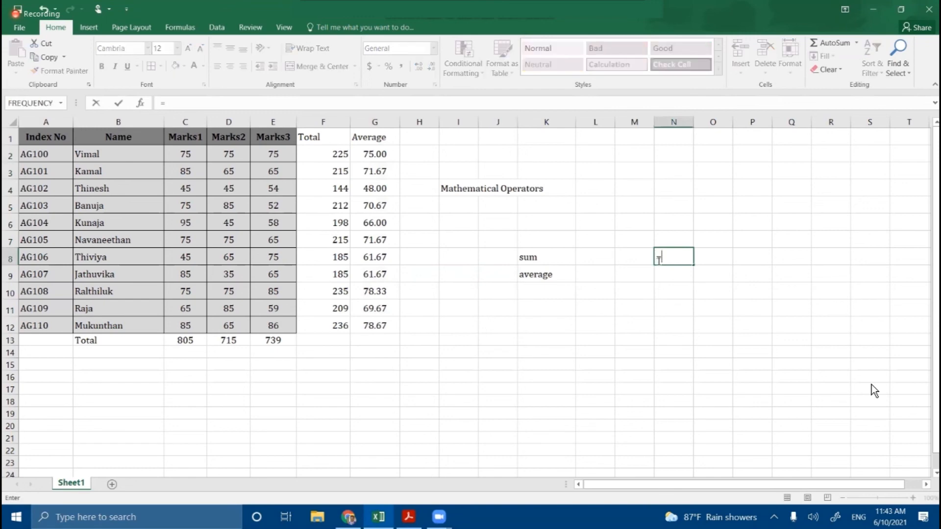
type("average")
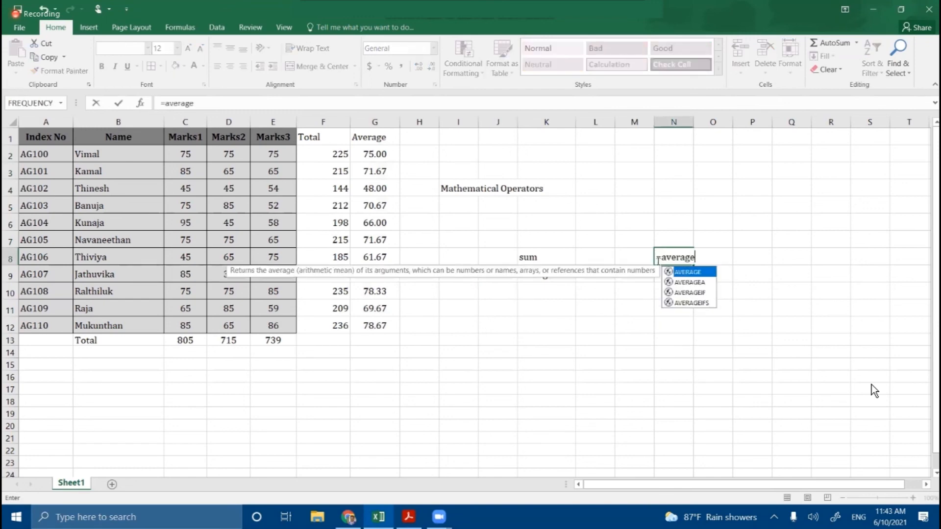
type("(")
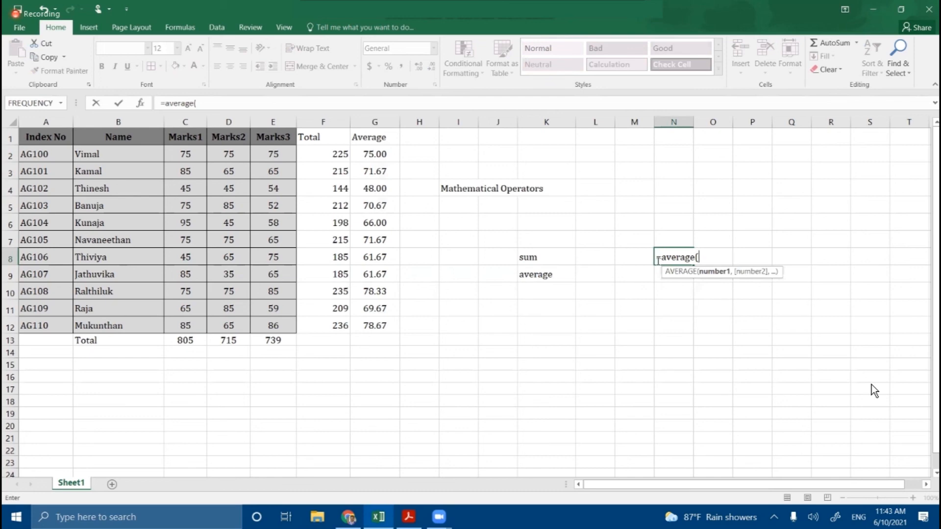
type("4,5,8,")
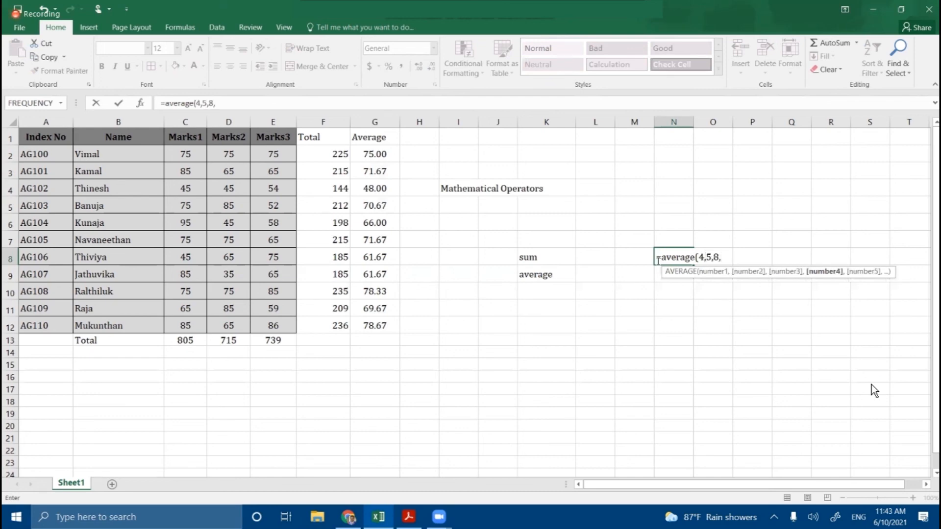
type("t")
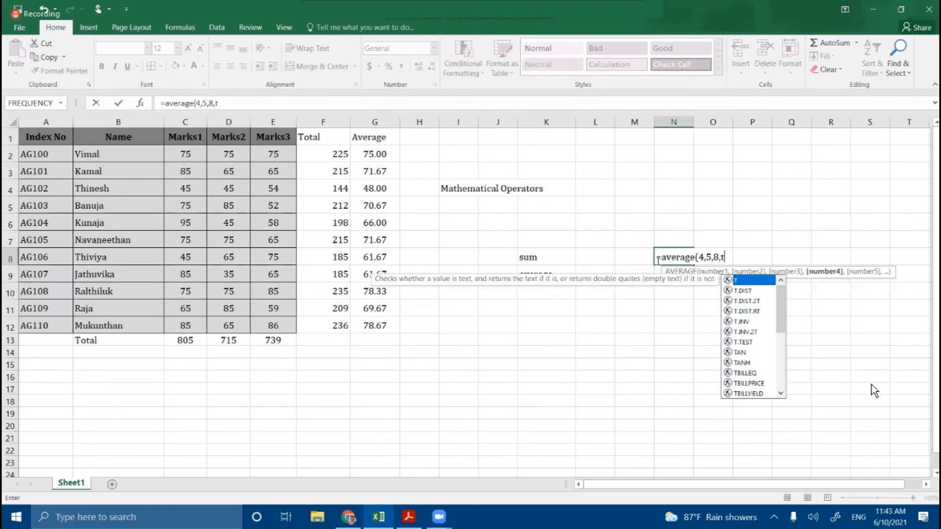
type("rue)")
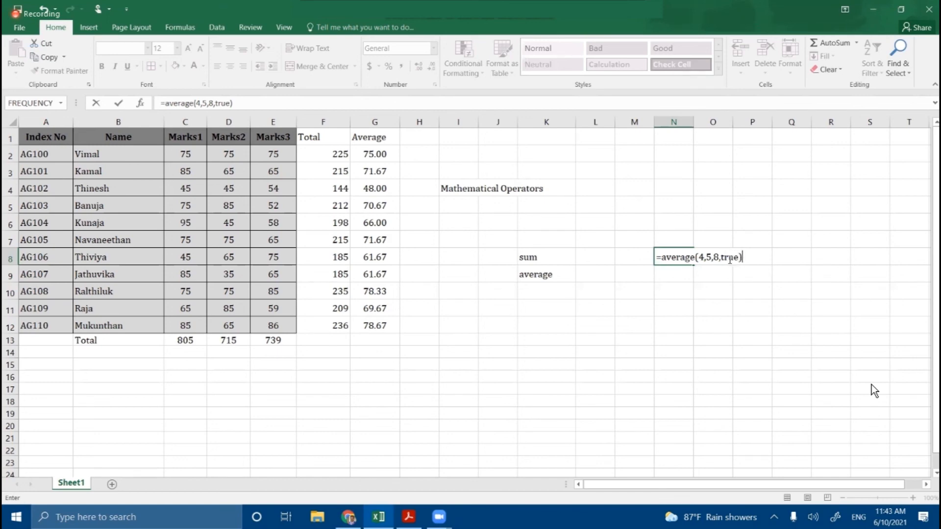
key("Return")
- Replace the TRUE argument of the AVERAGE formula in N8 with FALSE and review the formula
double_click(684, 257)
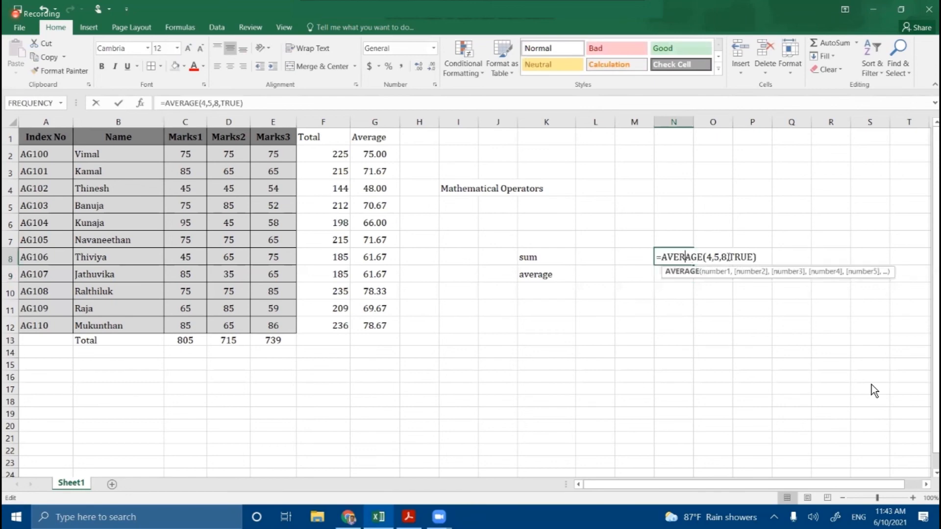
left_click_drag(729, 258, 753, 258)
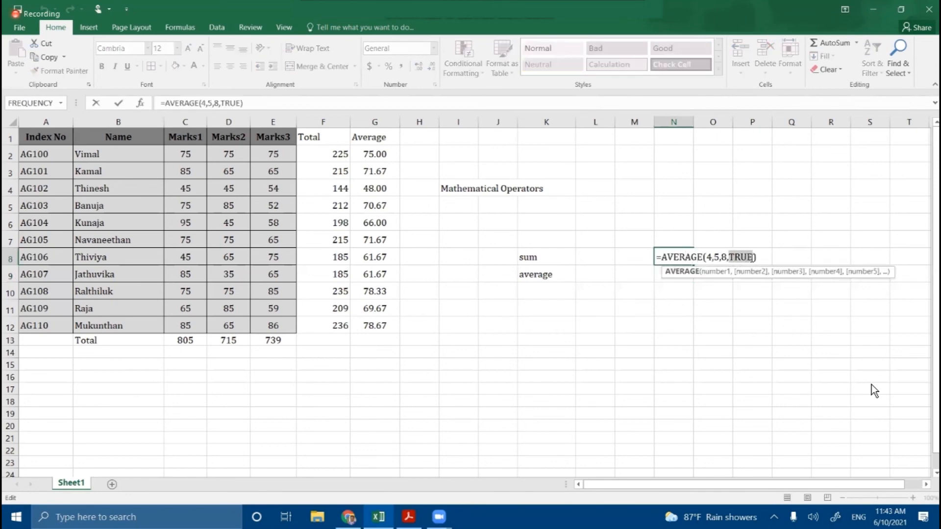
type("fals")
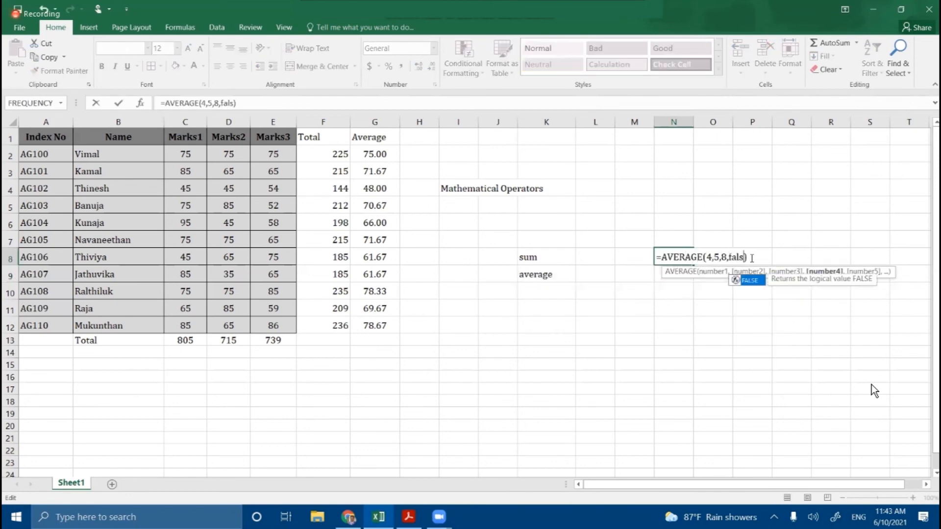
type("e")
key("Return")
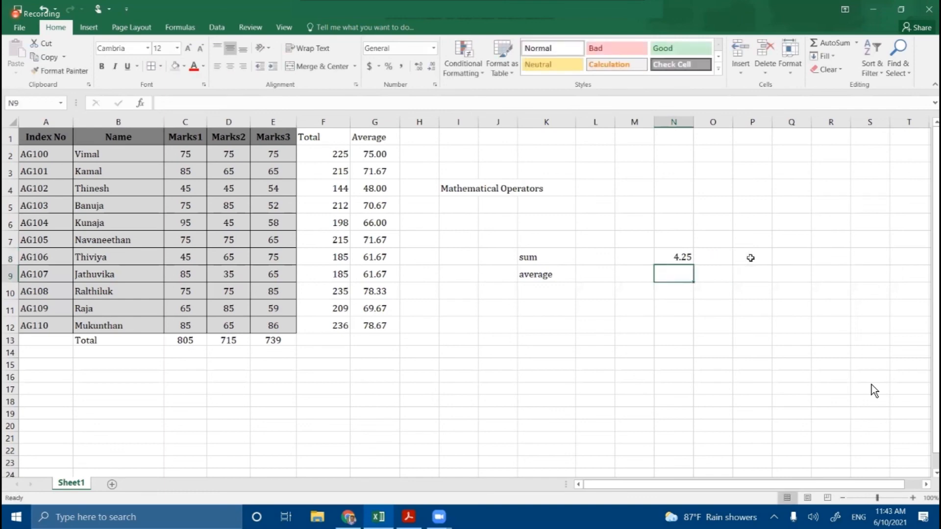
left_click(688, 256)
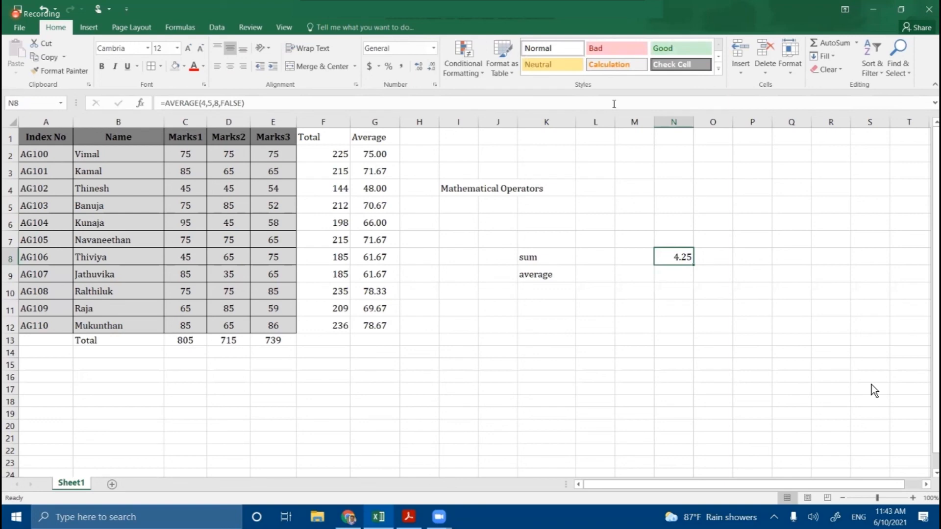
double_click(666, 260)
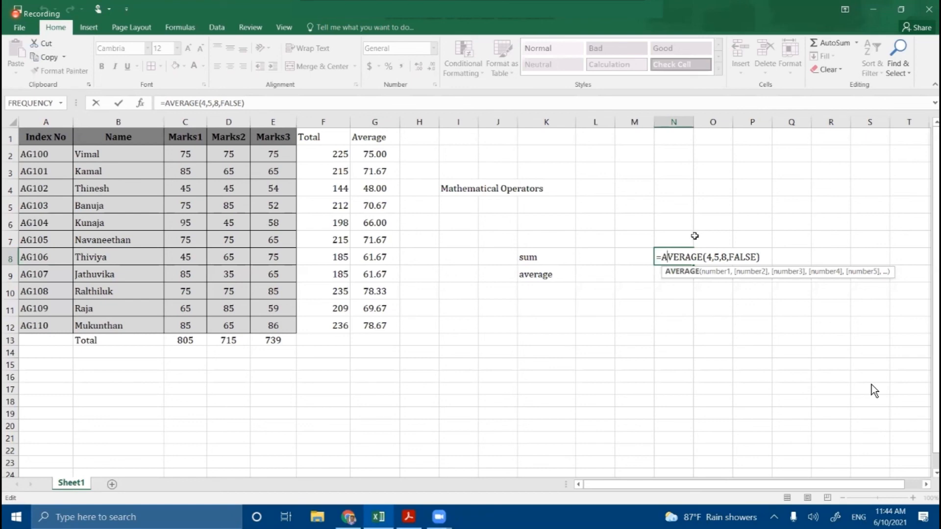
left_click(519, 343)
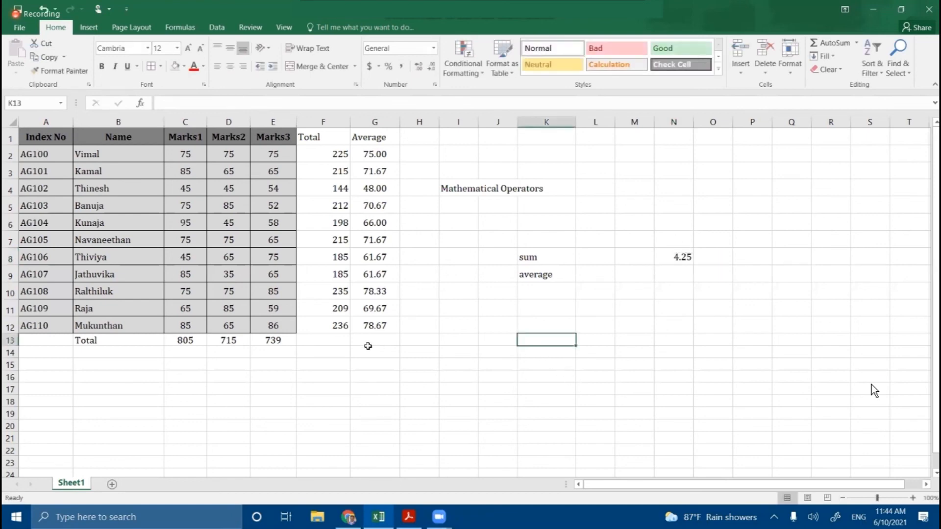